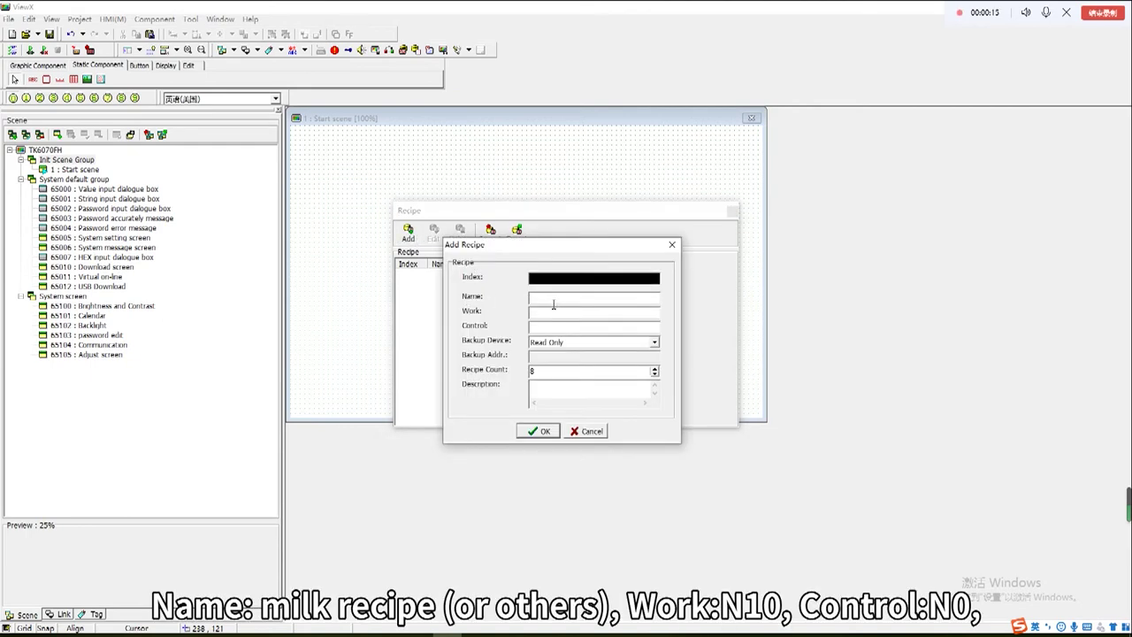
Step: Name the new recipe "milk recipe" and set its work address to N10 and control address to N0
text(milk)
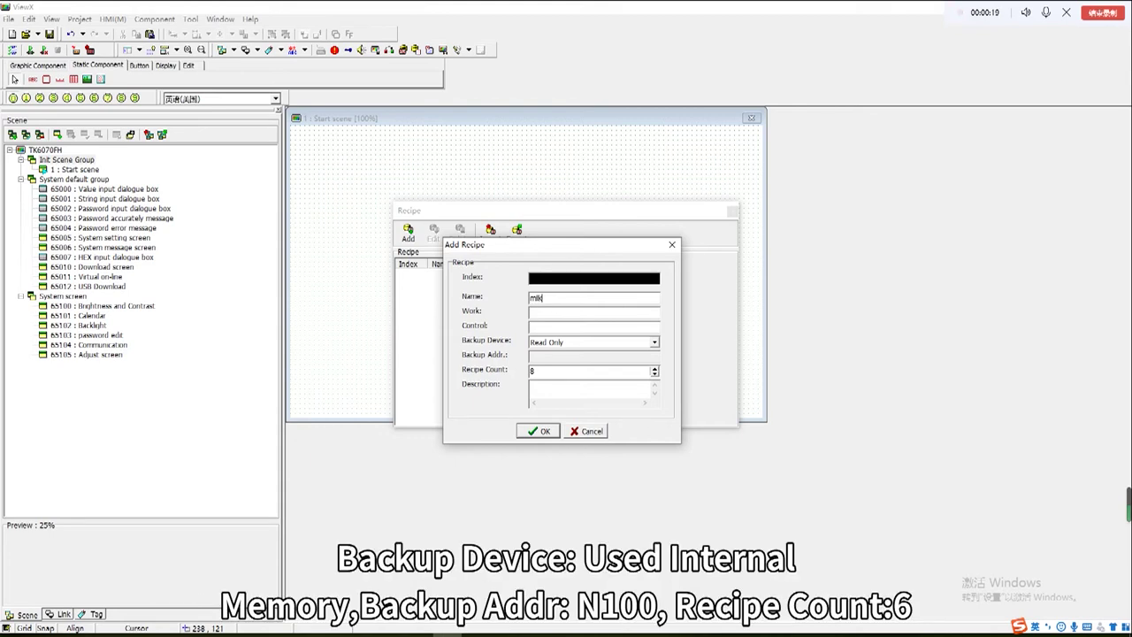
text( recipe)
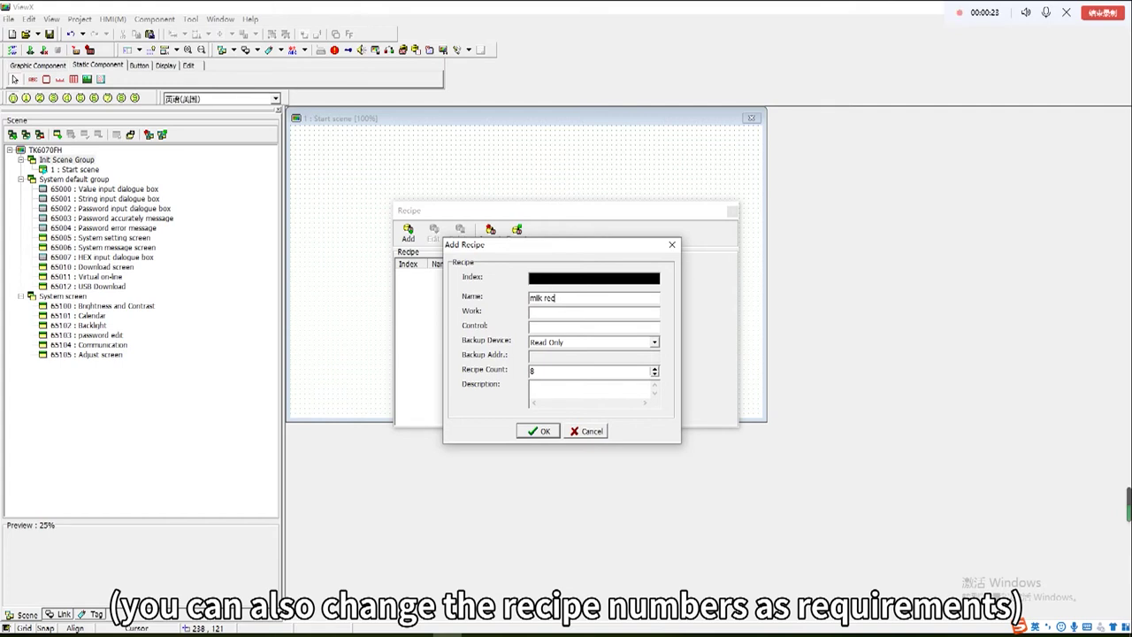
click(549, 313)
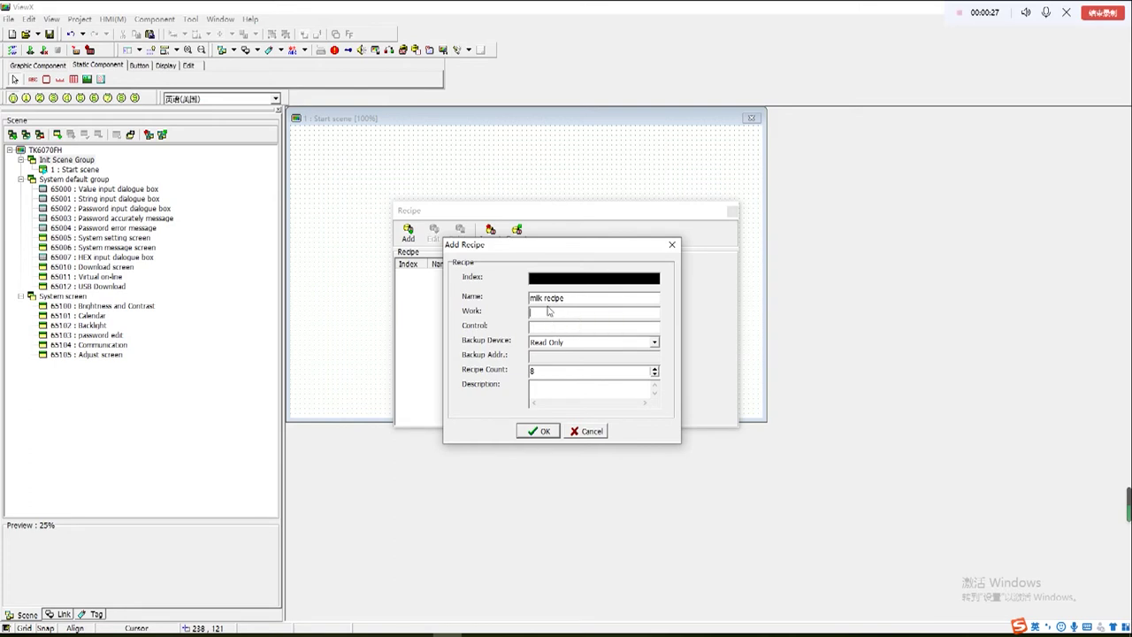
text(N)
text(N)
Step: Back the recipe up to Used Internal Memory(N0-N61439) at address N100, set the recipe count to 6, and create it
click(654, 344)
click(577, 358)
click(554, 356)
text(N100)
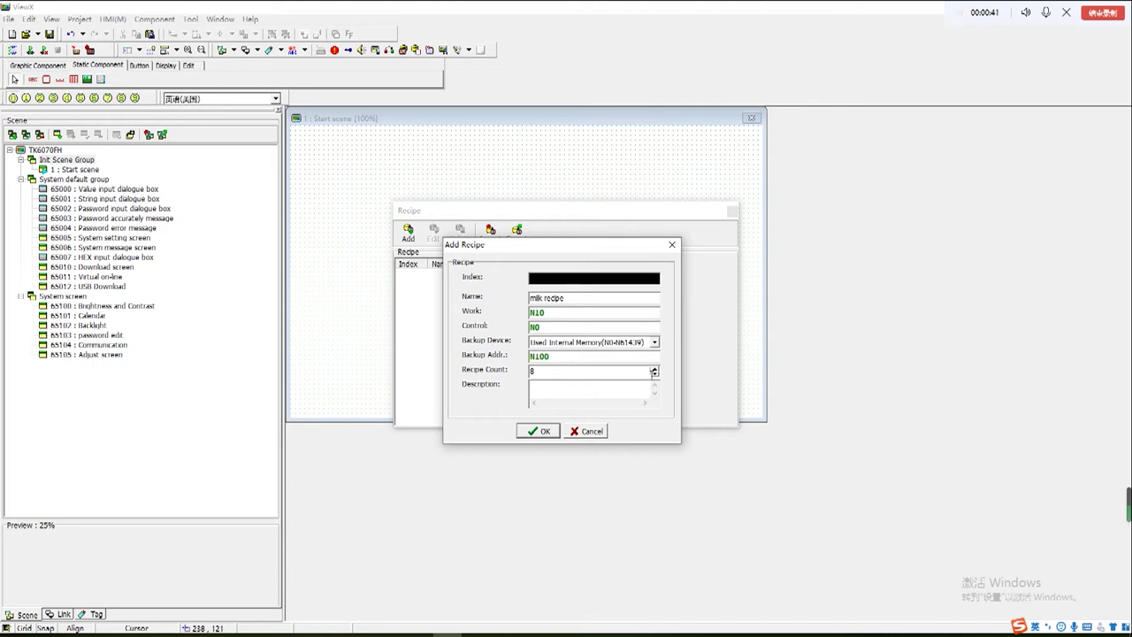
click(655, 375)
click(655, 375)
click(654, 368)
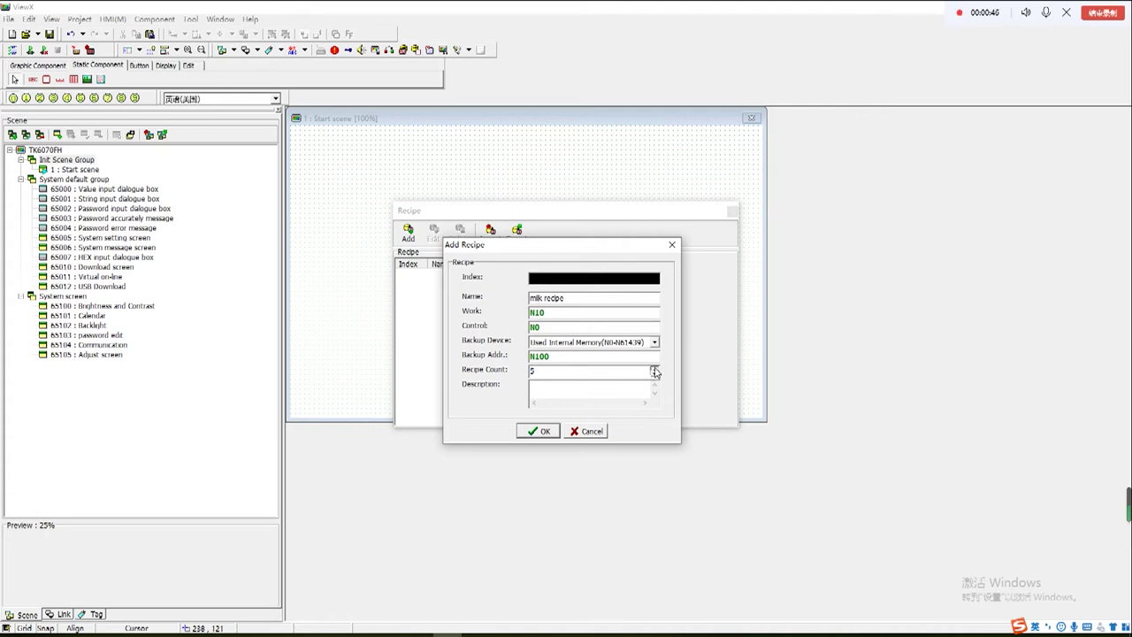
click(543, 430)
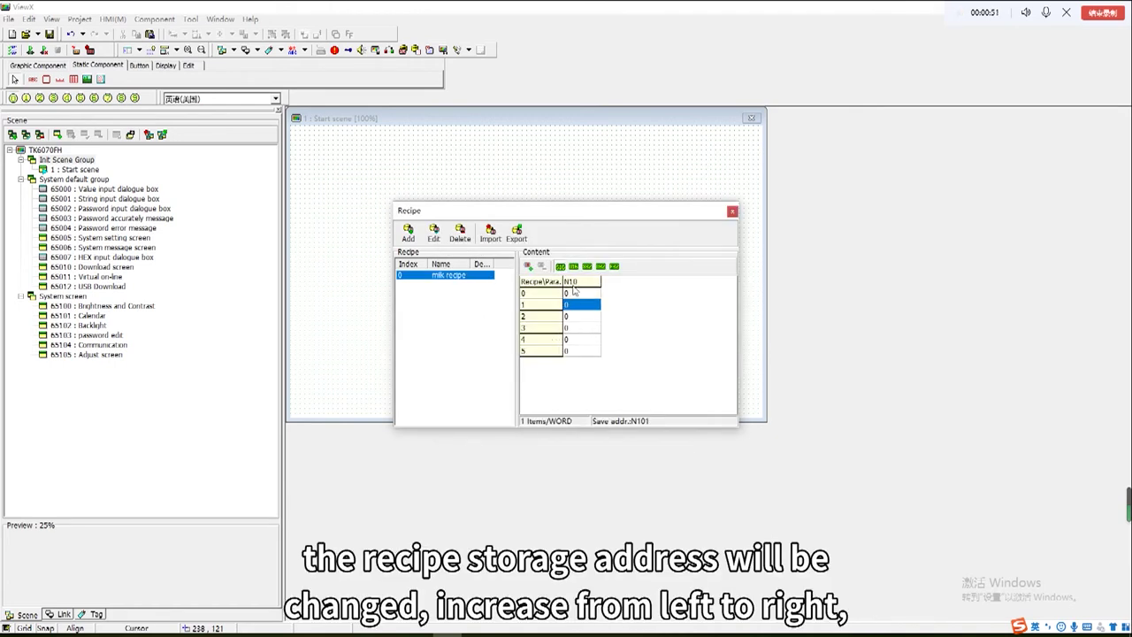
Step: Check the save address of the N10 parameter for milk recipe rows 1 through 5
click(576, 304)
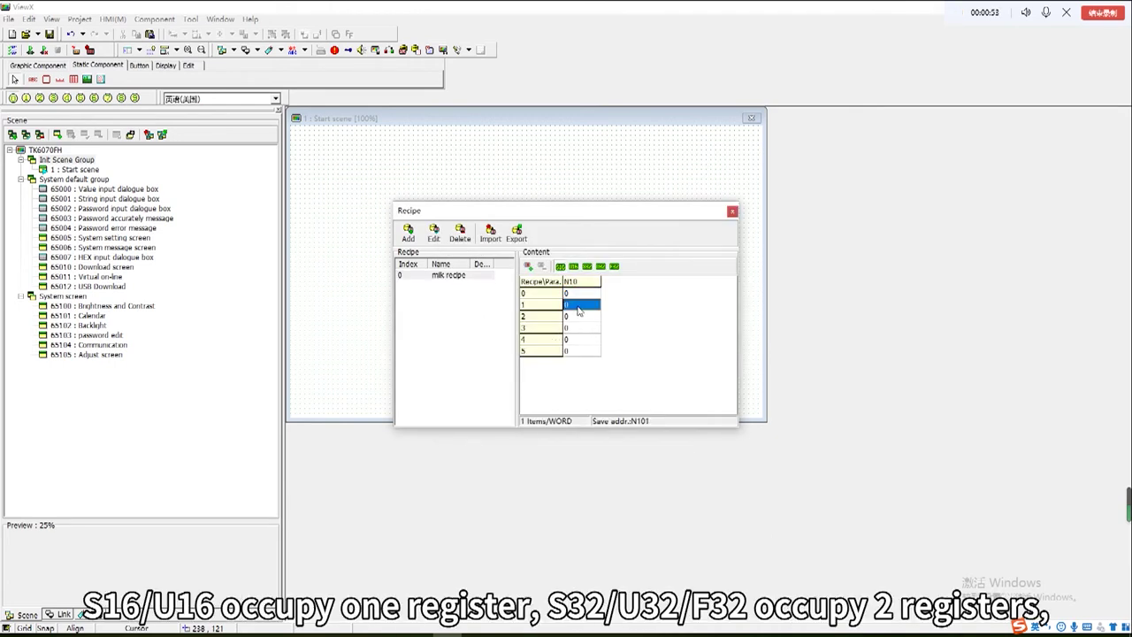
key(Down)
key(Down)
key(Down)
key(Down)
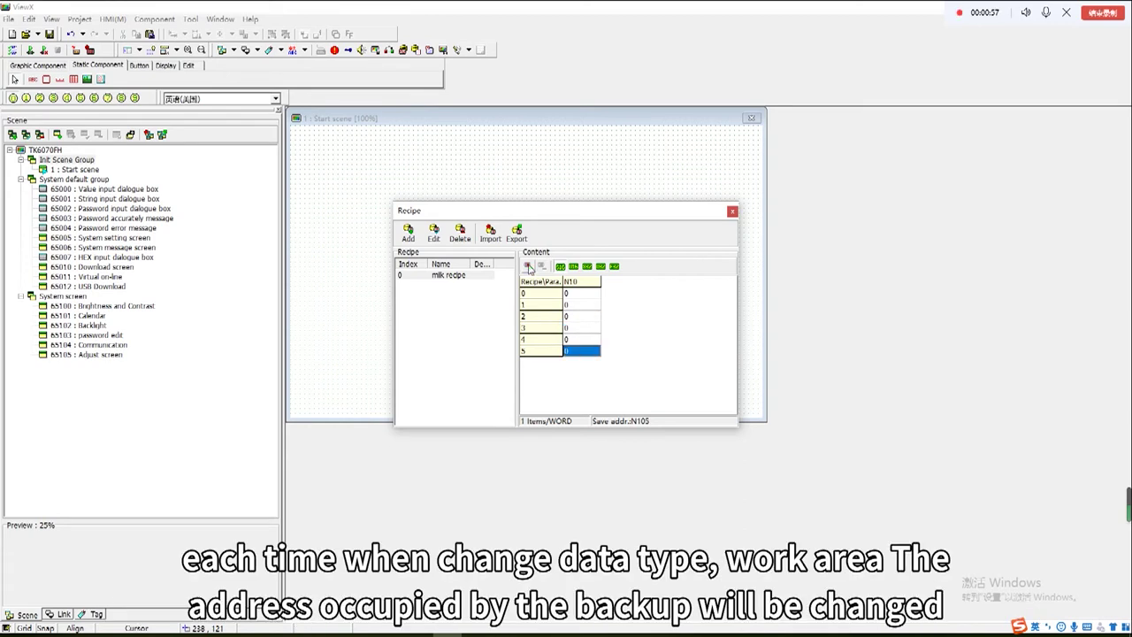
Step: Add three parameters to the milk recipe after N10
click(528, 268)
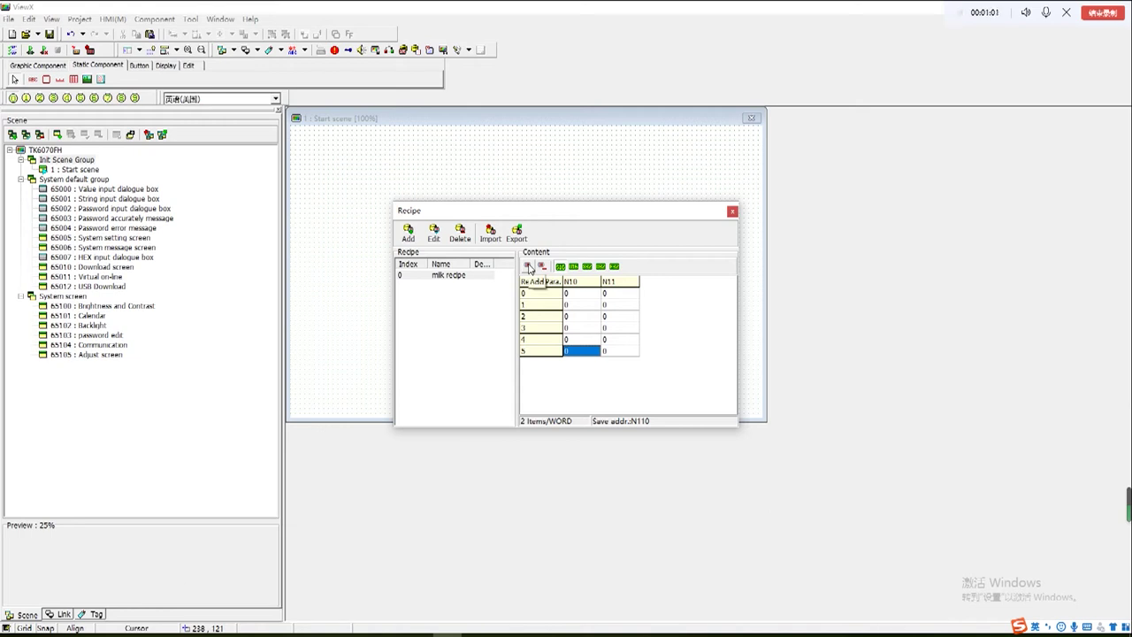
click(529, 268)
click(529, 268)
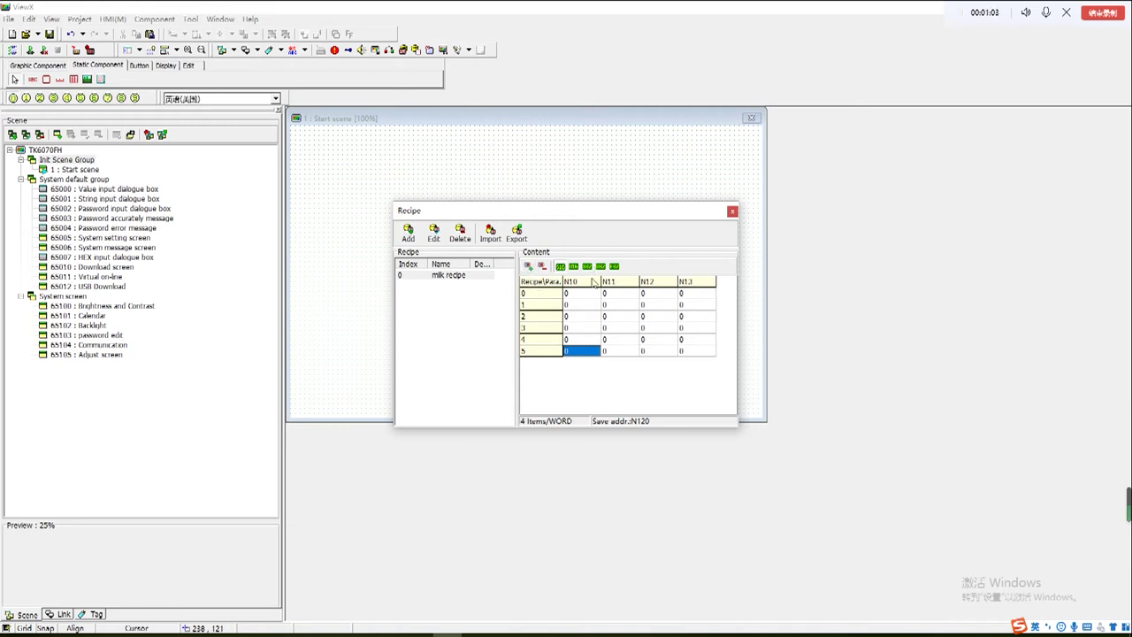
Step: Change the N11 and N13 parameters to 32-bit data types and check each parameter's save address in row 0
click(633, 293)
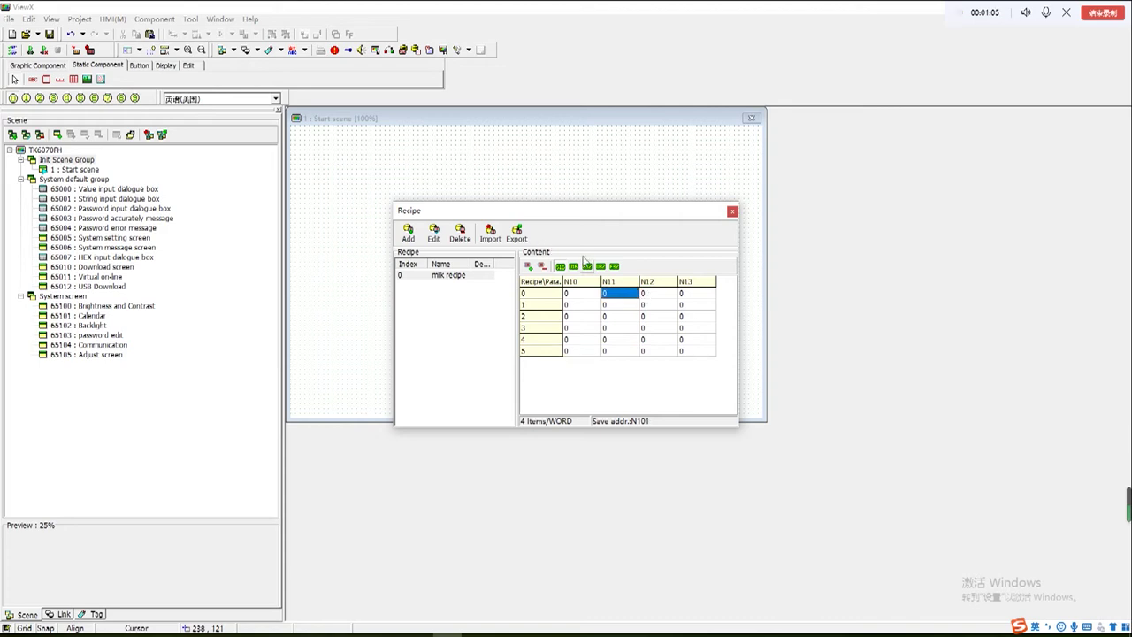
click(586, 266)
click(652, 295)
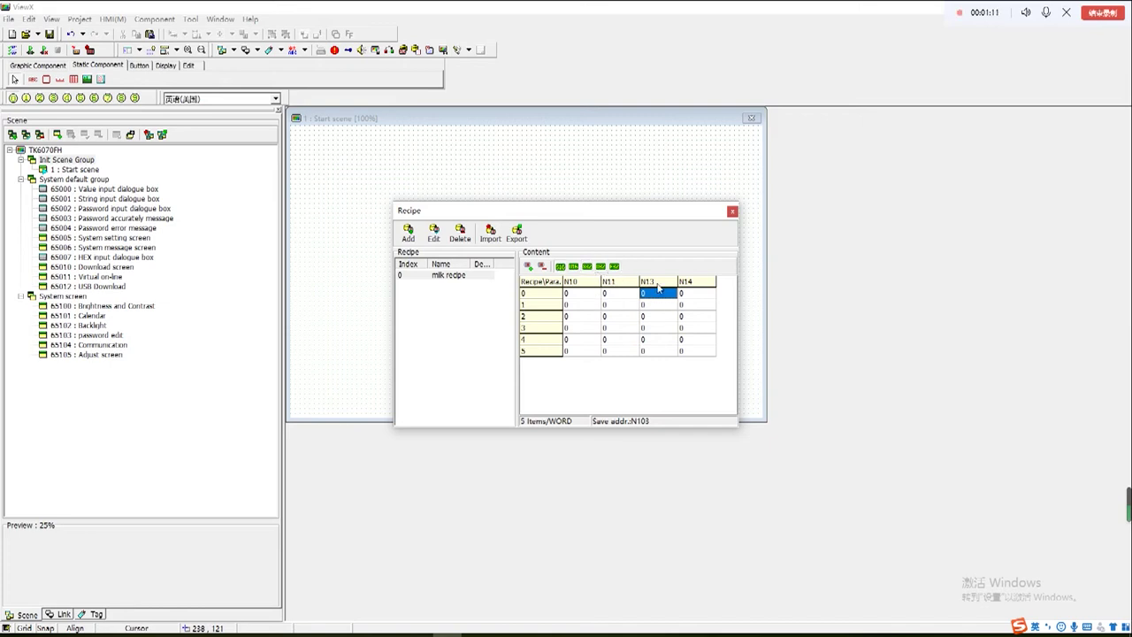
click(614, 266)
click(579, 295)
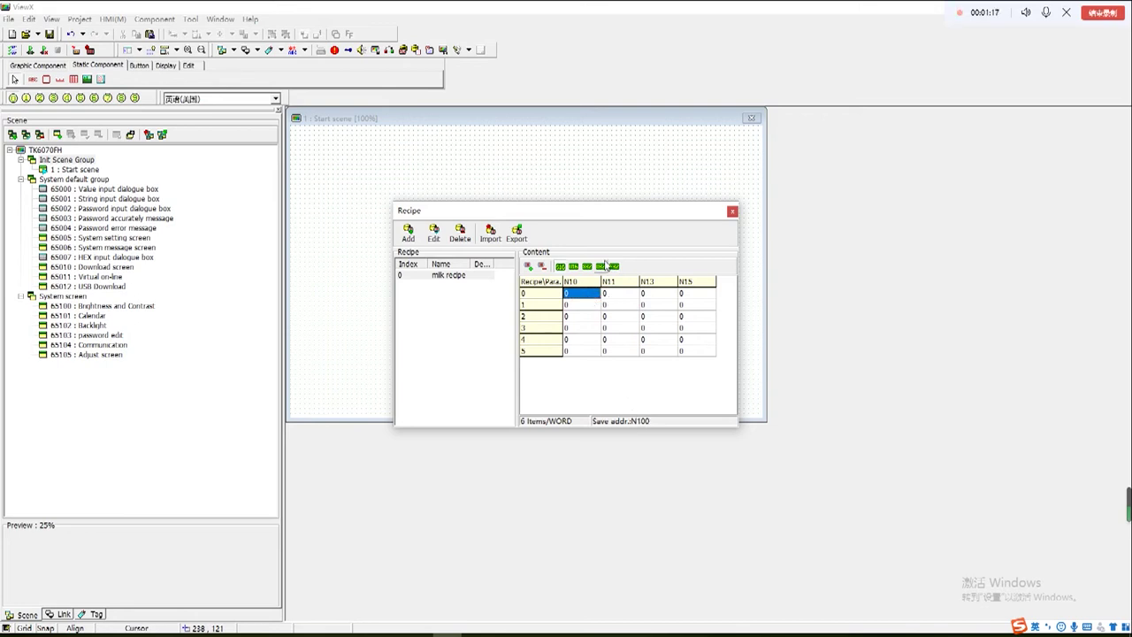
click(617, 295)
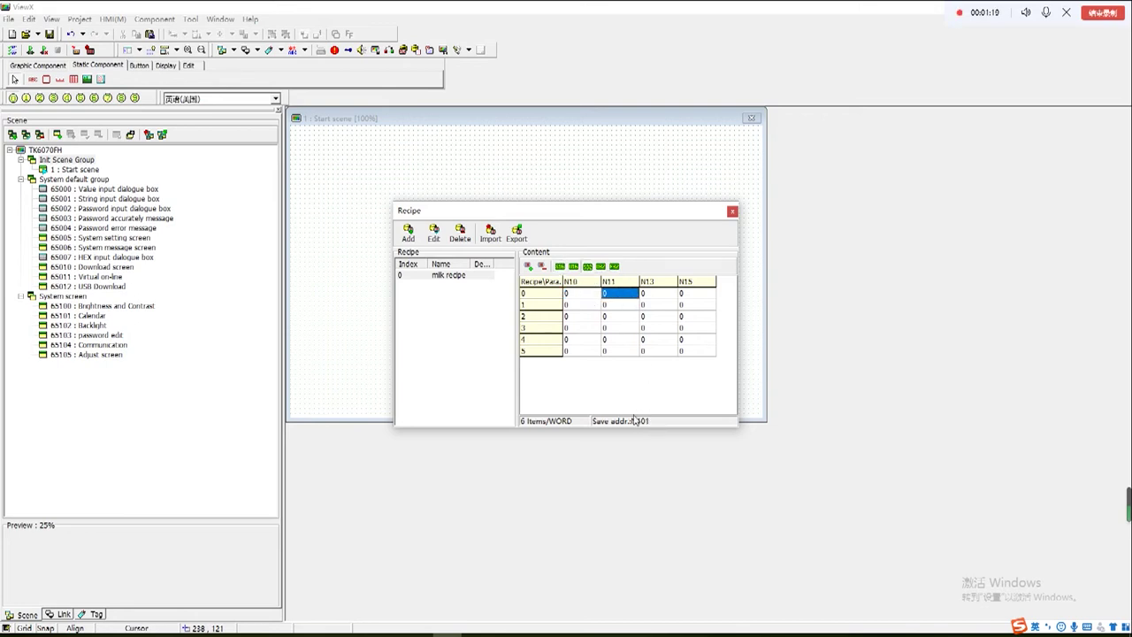
click(662, 294)
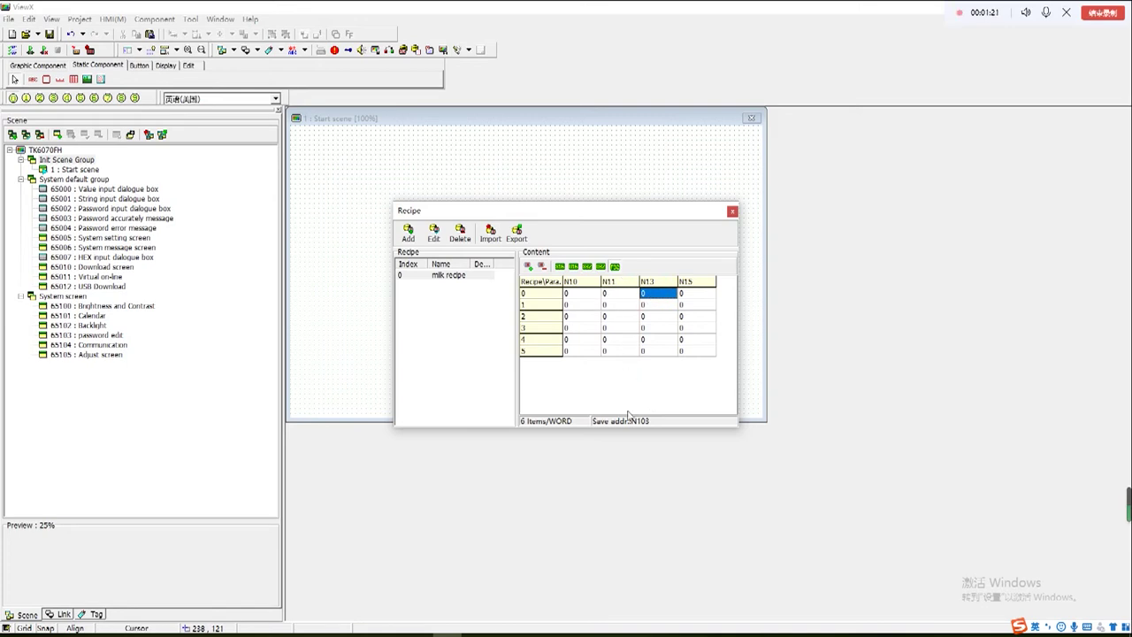
click(693, 293)
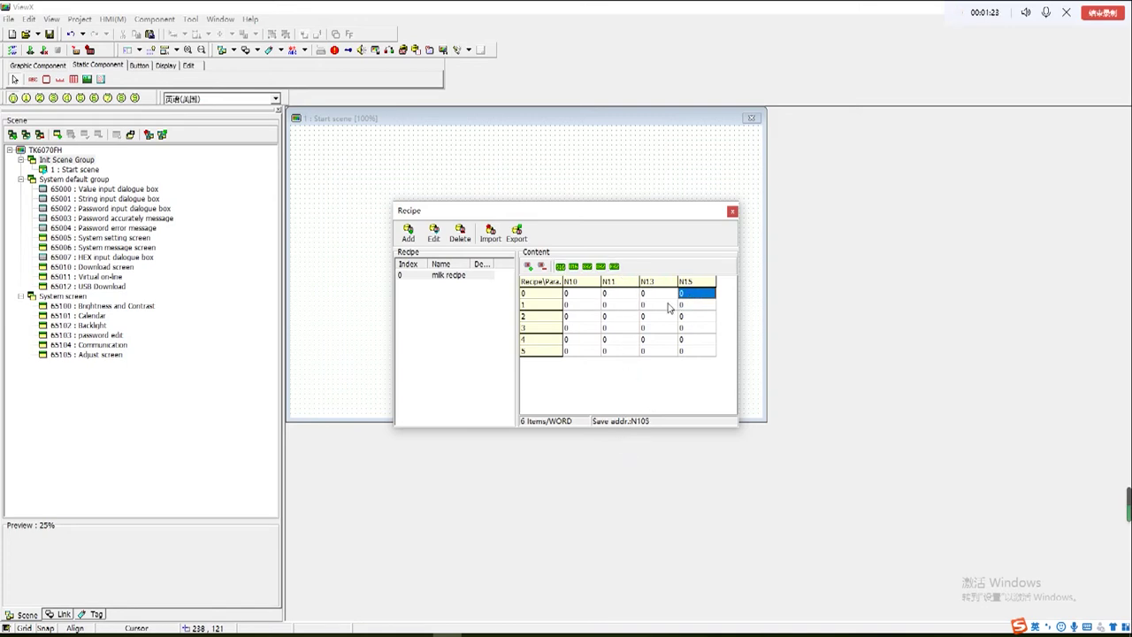
Step: Delete the three parameters after N10 from the milk recipe
click(541, 267)
click(541, 267)
click(542, 267)
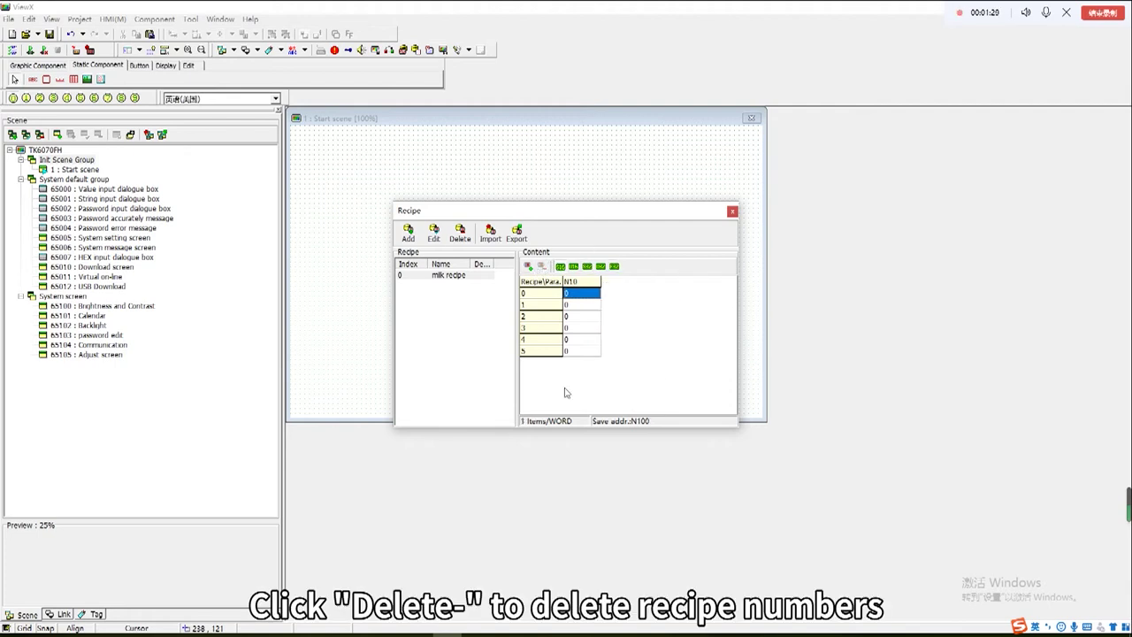
Step: Add parameters N11, N12 and N13 to the milk recipe
click(530, 267)
click(529, 267)
click(531, 267)
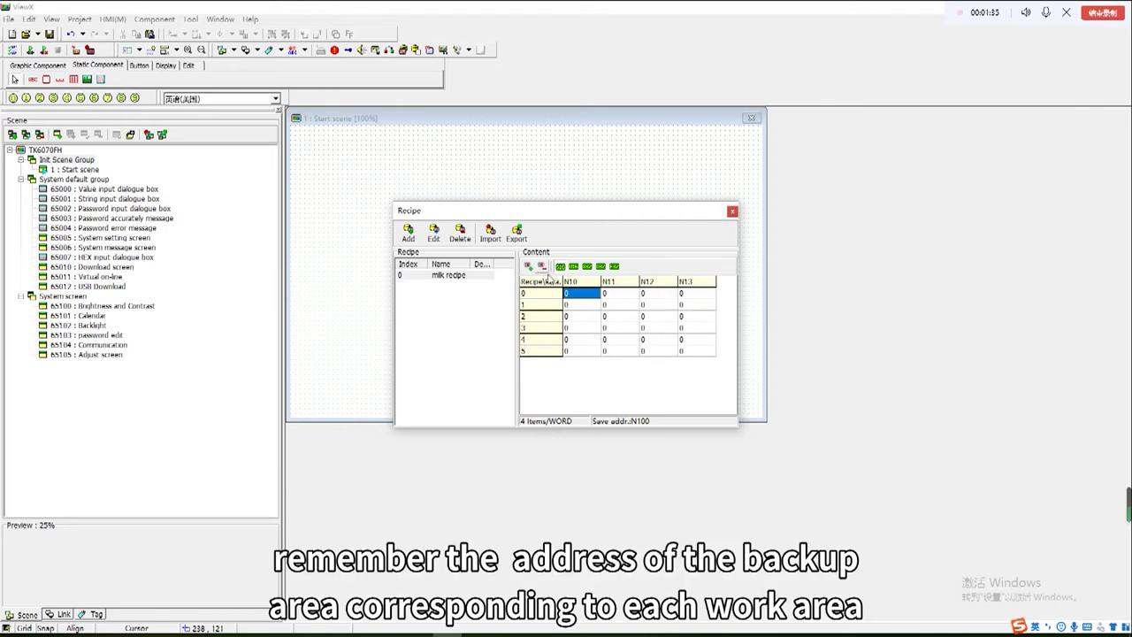
Step: Examine the save addresses of parameters N10 to N13 across milk recipe rows 0 to 2
click(620, 293)
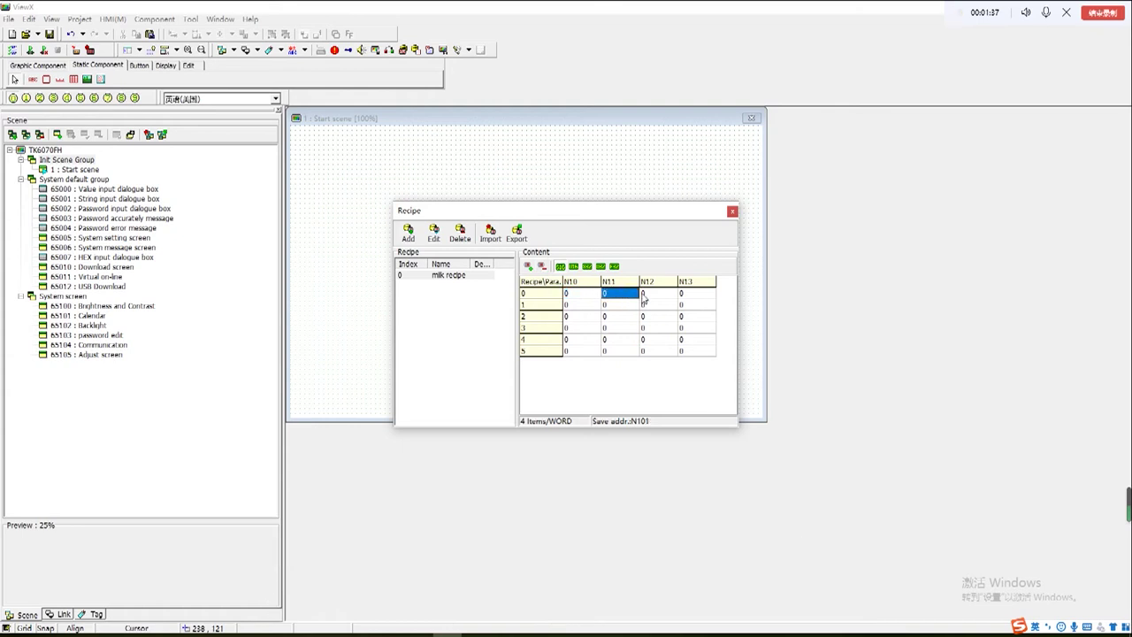
click(648, 295)
click(705, 294)
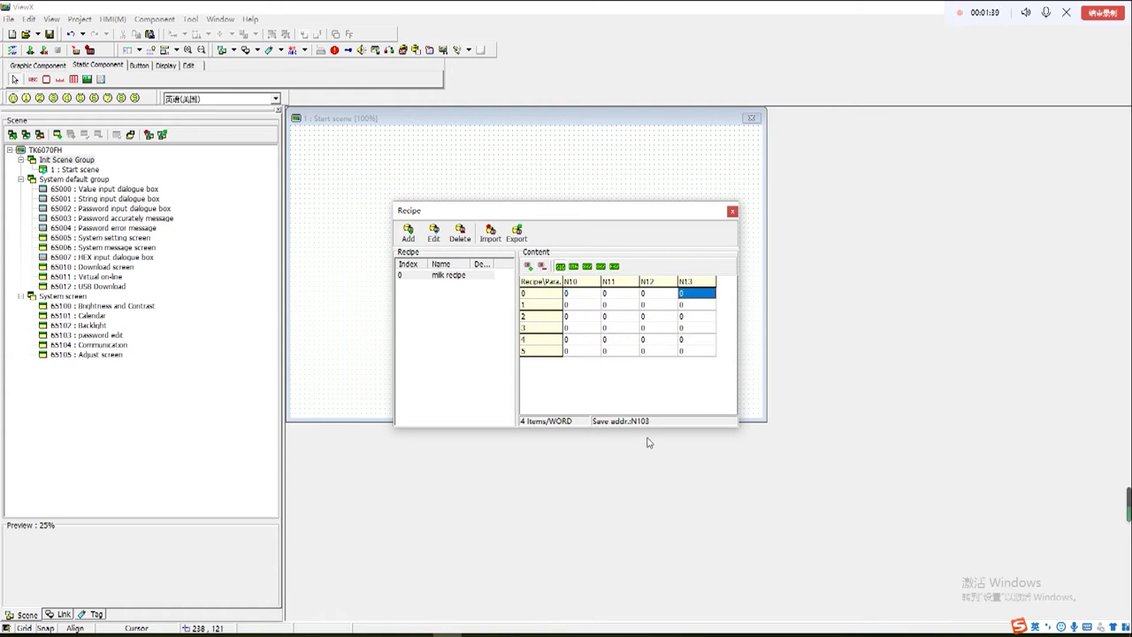
click(579, 305)
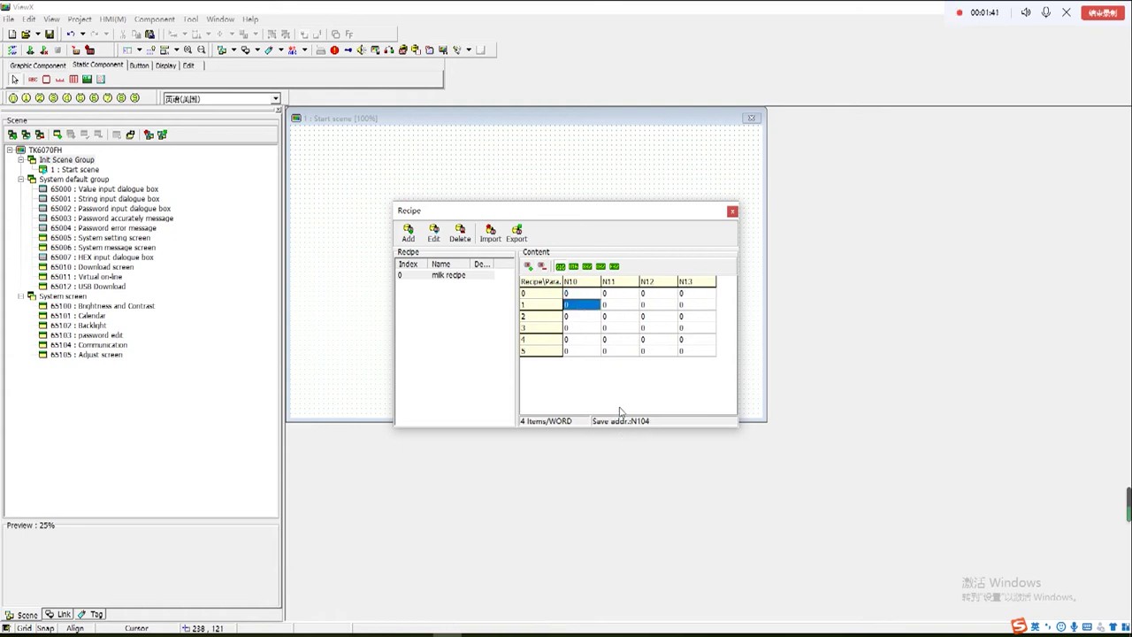
click(613, 305)
click(647, 306)
click(690, 305)
click(574, 316)
click(619, 316)
click(659, 318)
click(694, 320)
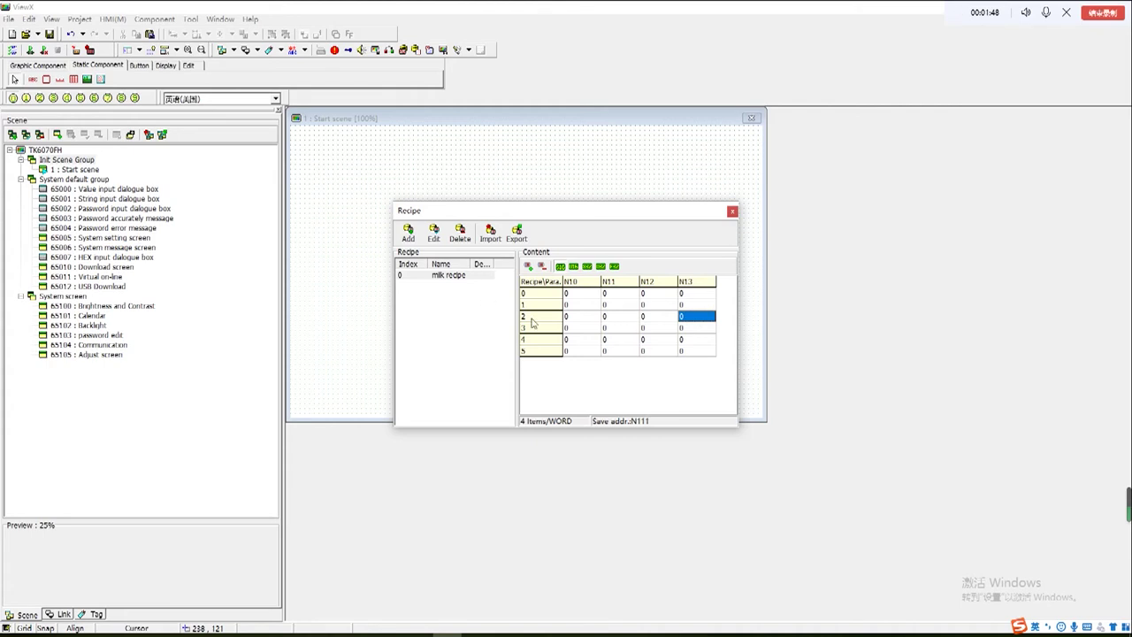
Step: Start a second recipe and name it "coffee recipe"
click(410, 234)
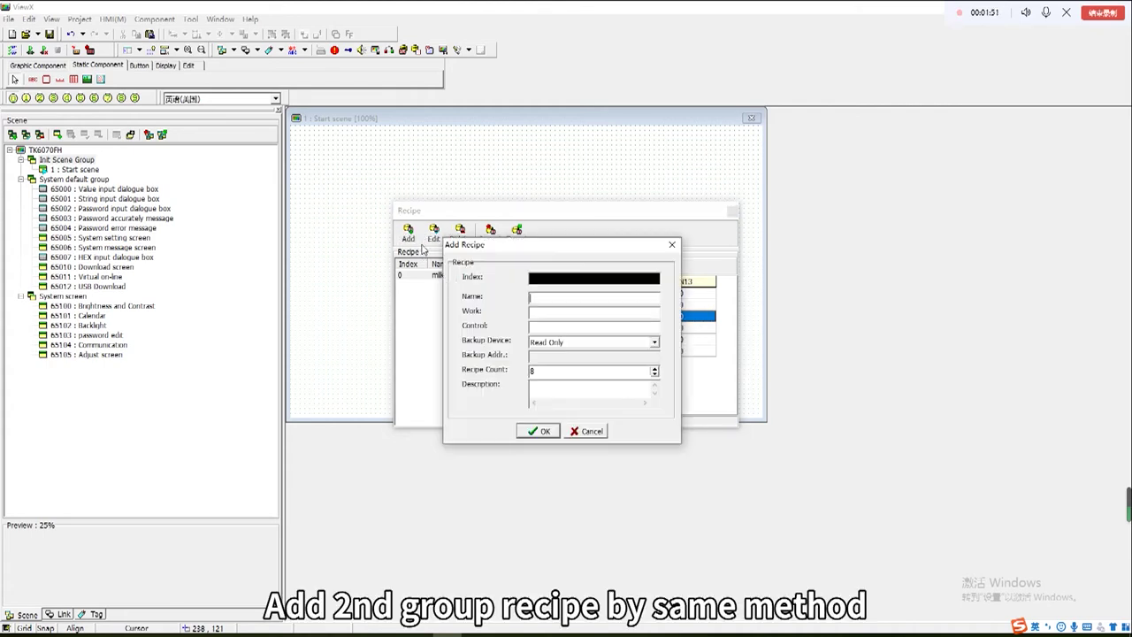
click(560, 300)
text(co)
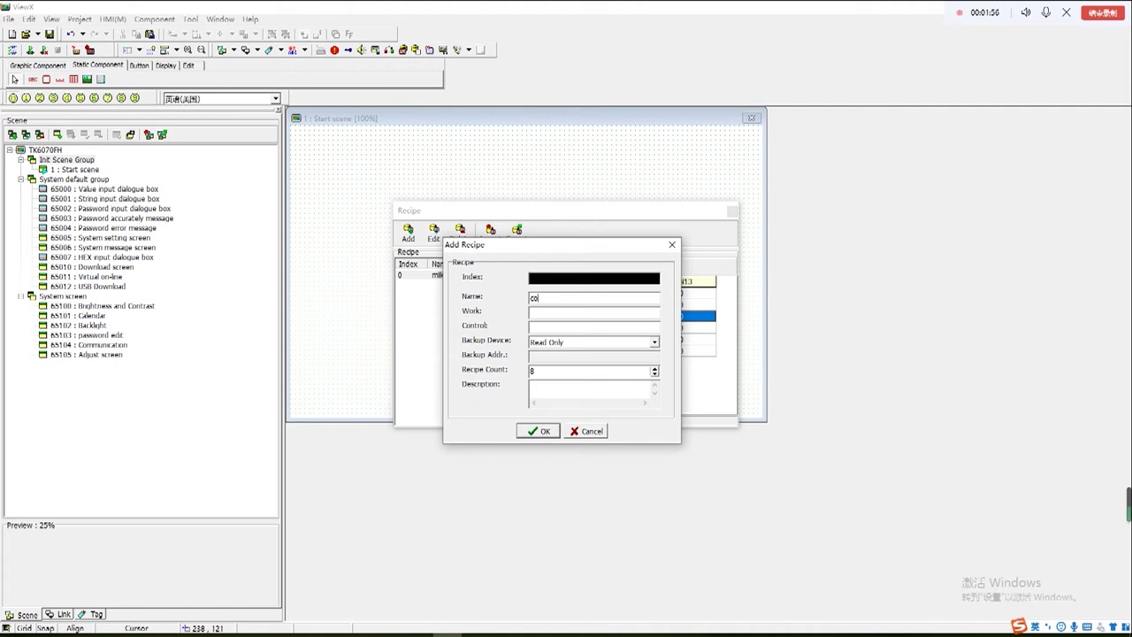
text(ffee recipe)
drag(542, 245, 667, 252)
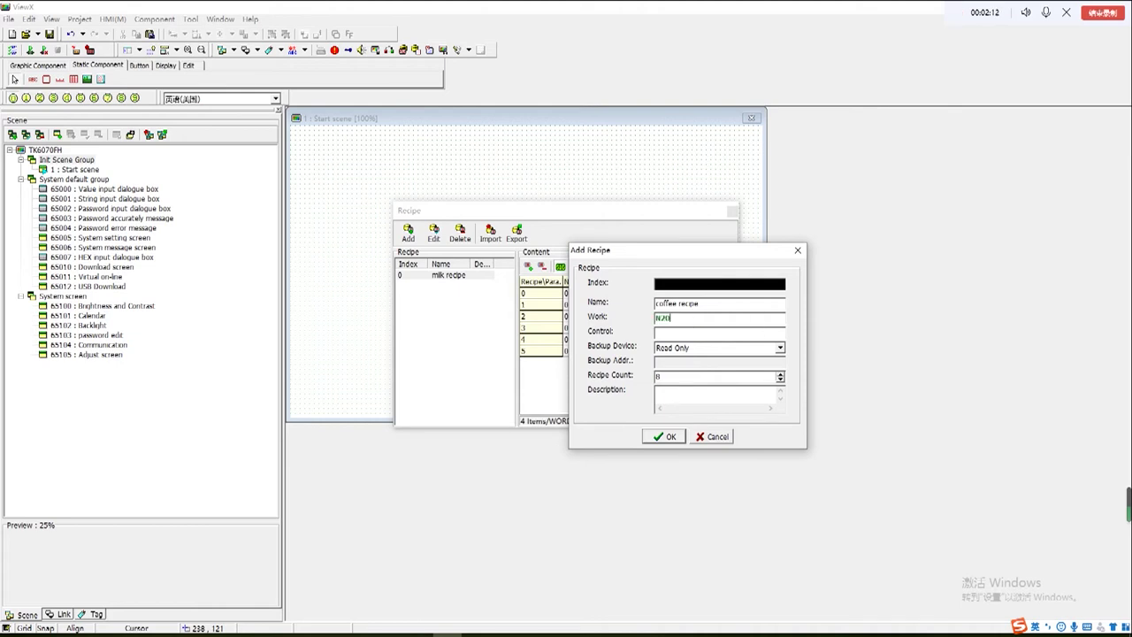
Step: Set the coffee recipe's work address to N30 and its control address to N20
double_click(658, 322)
key(BackSpace)
text(N30)
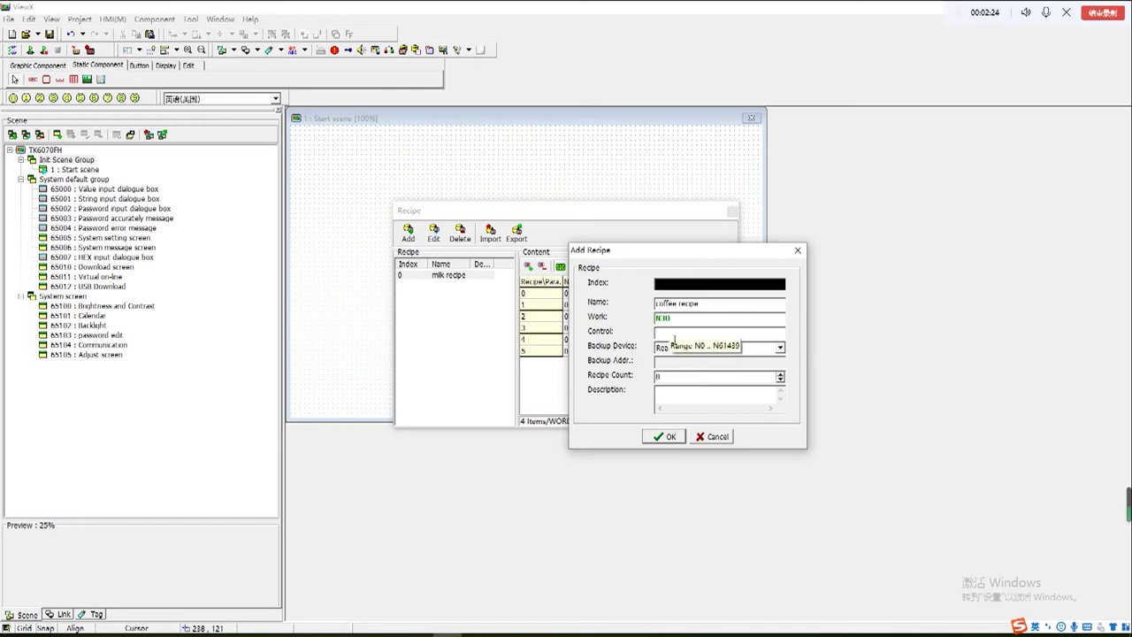
click(674, 334)
text(N20)
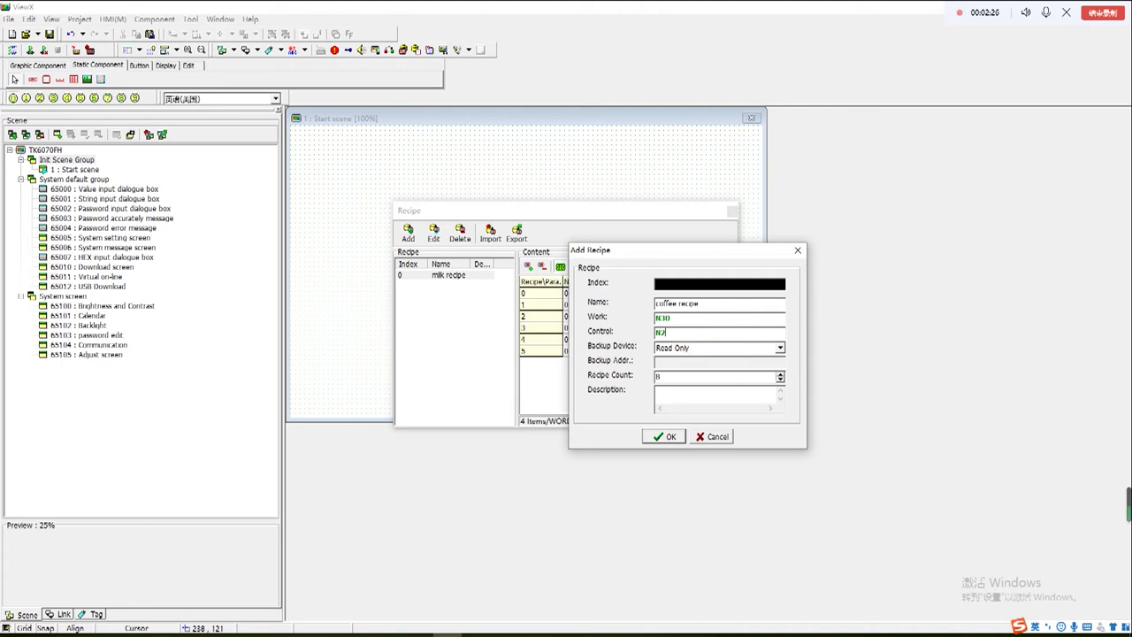
Step: Back the coffee recipe up to Used Internal Memory(N0-N61439) at address N200 and create it
click(780, 348)
click(675, 369)
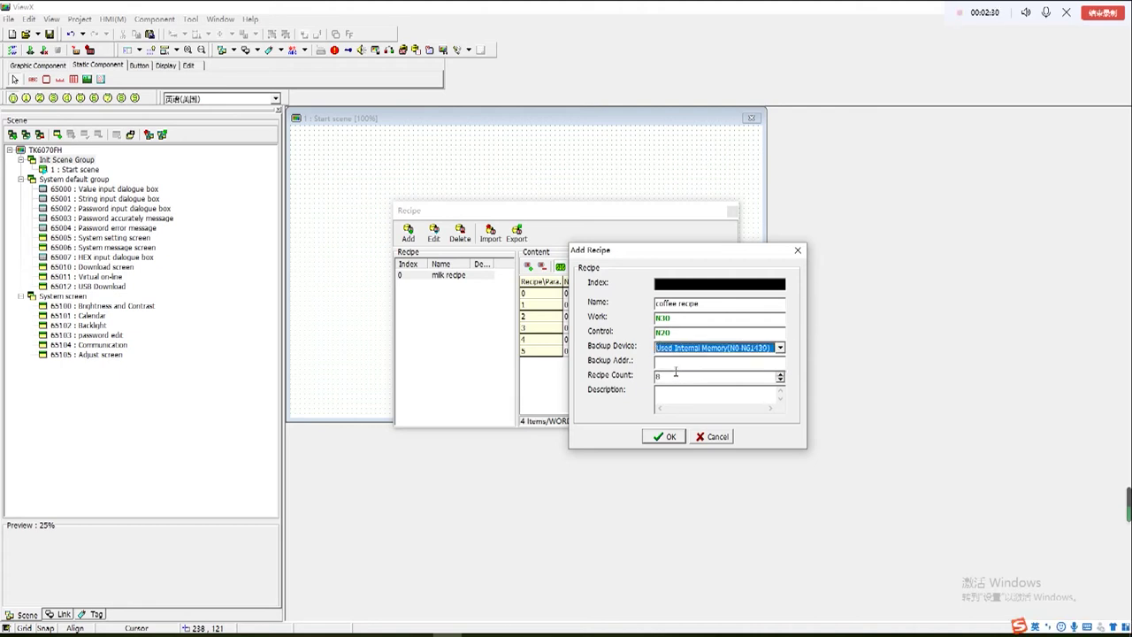
key(Tab)
text(N20)
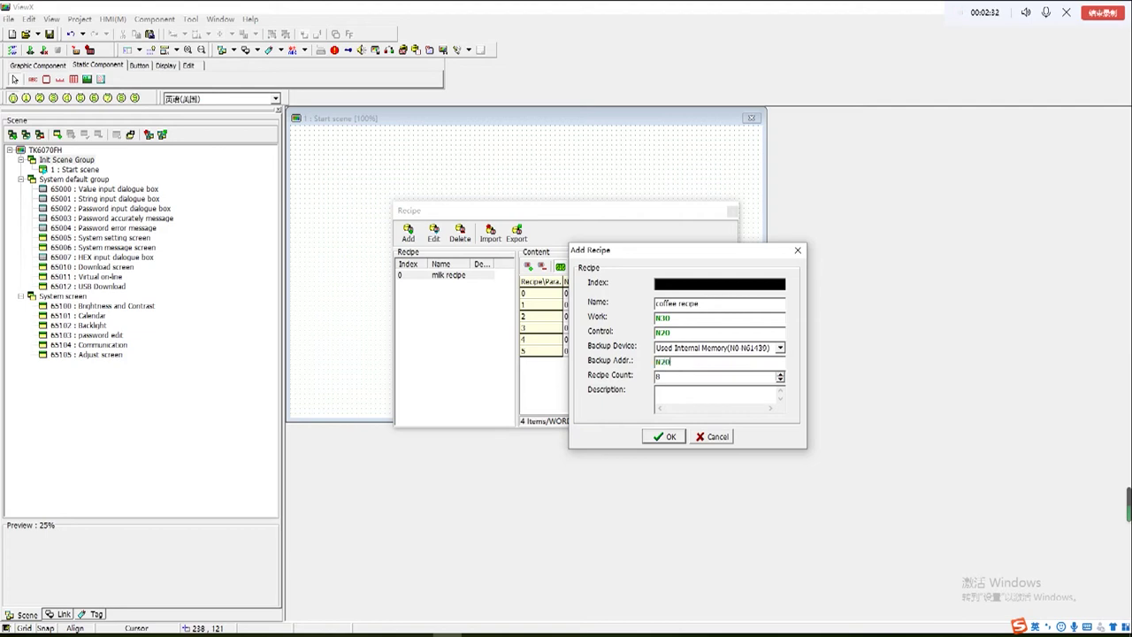
click(665, 437)
Step: Add parameters N31, N32 and N33 to the coffee recipe
click(452, 285)
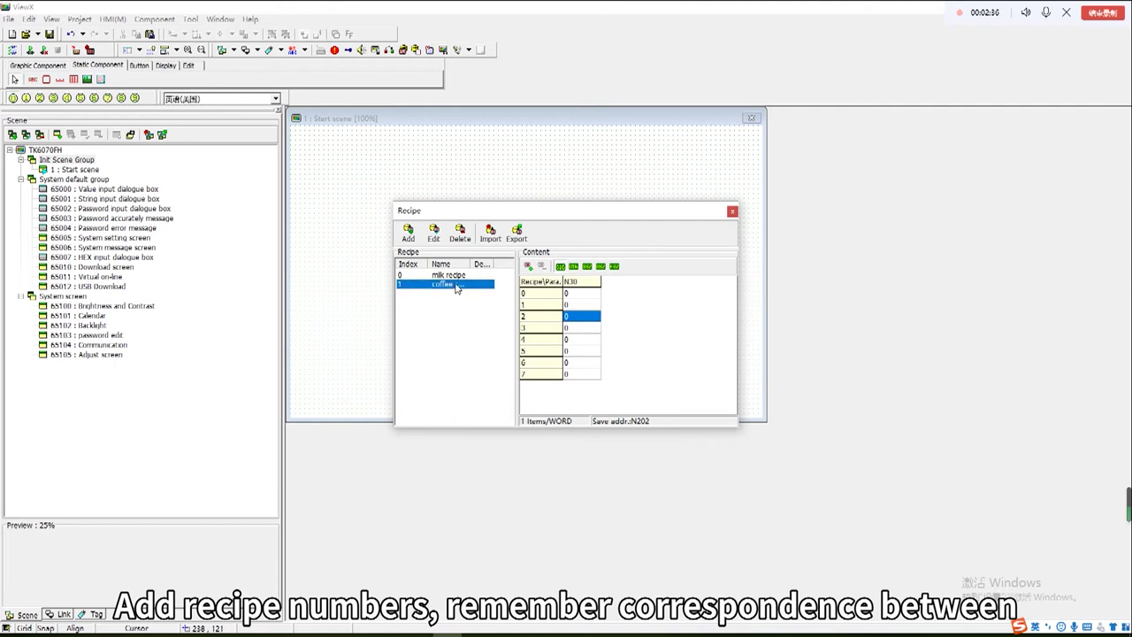
click(529, 266)
click(529, 267)
click(529, 266)
Step: Check the save addresses of parameters N30 to N33 in row 0 of the coffee recipe
click(578, 295)
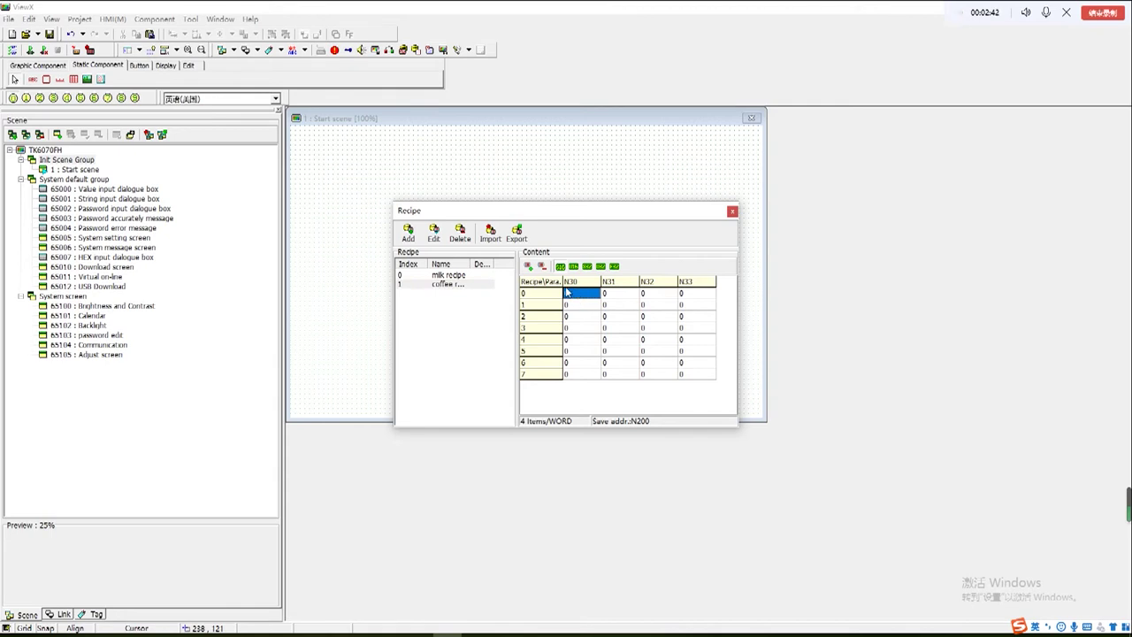
click(614, 295)
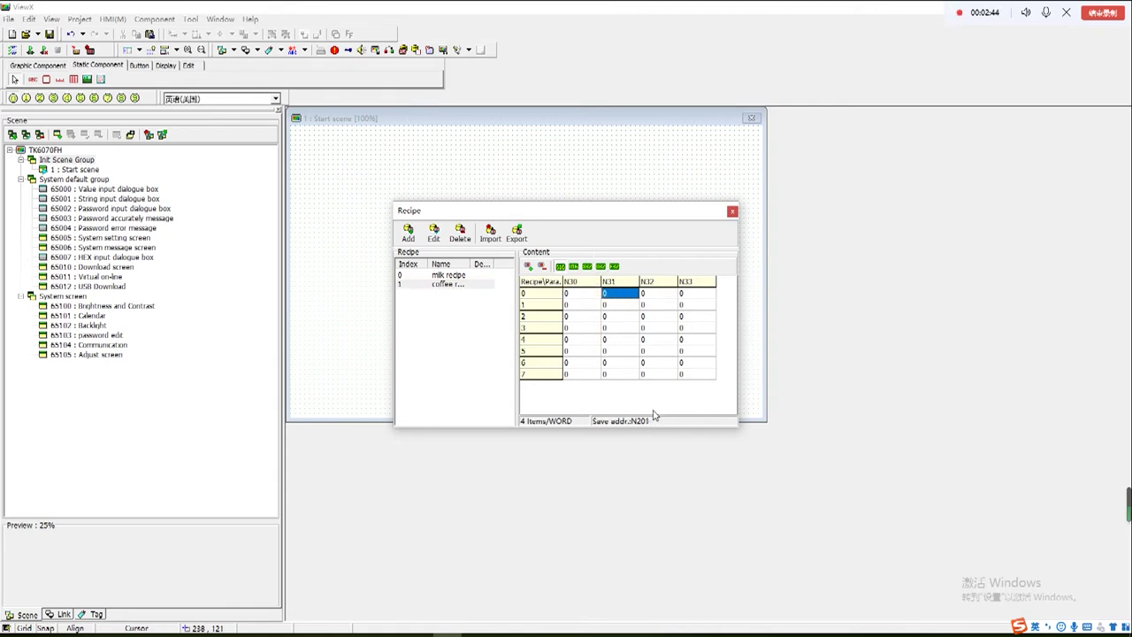
click(657, 295)
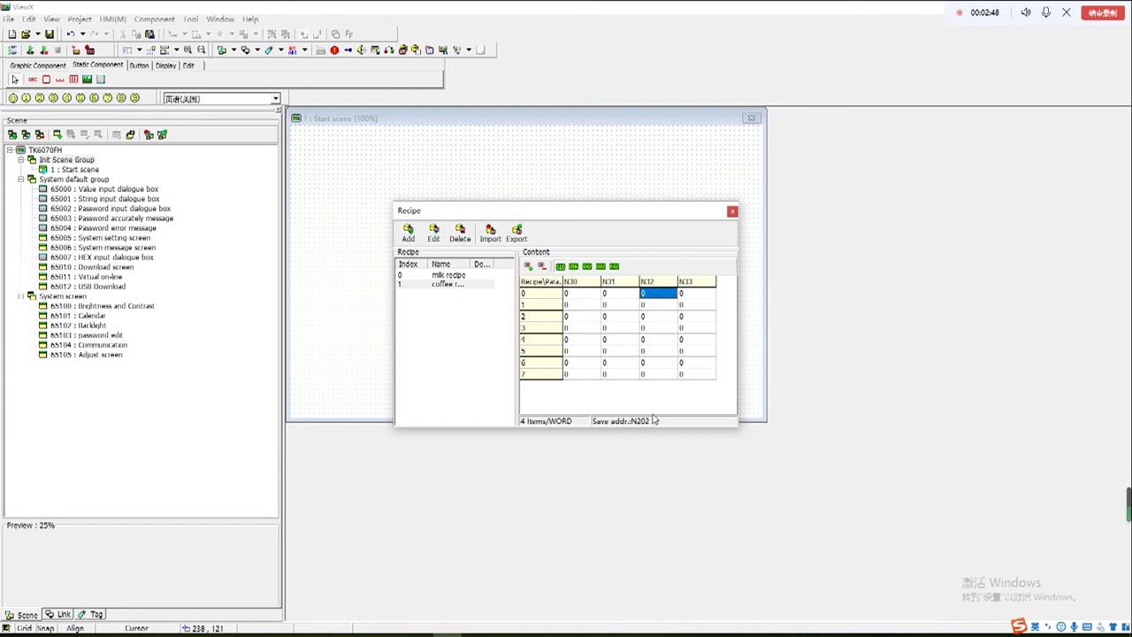
click(685, 294)
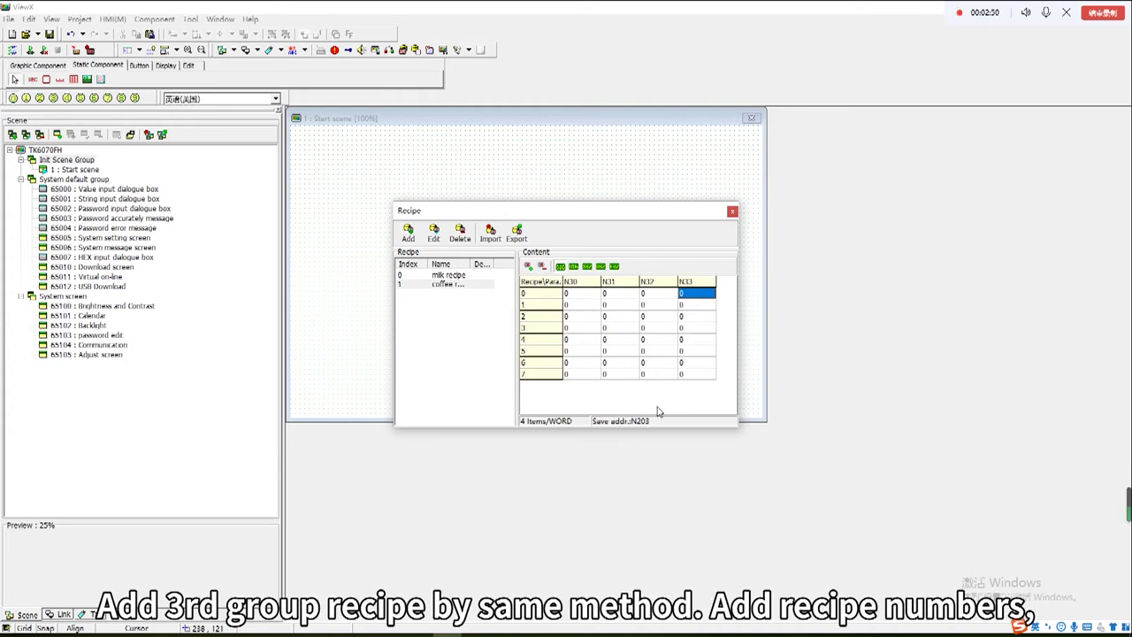
Step: Start a new recipe named cake recipe with work address N60 and control address N50
click(408, 232)
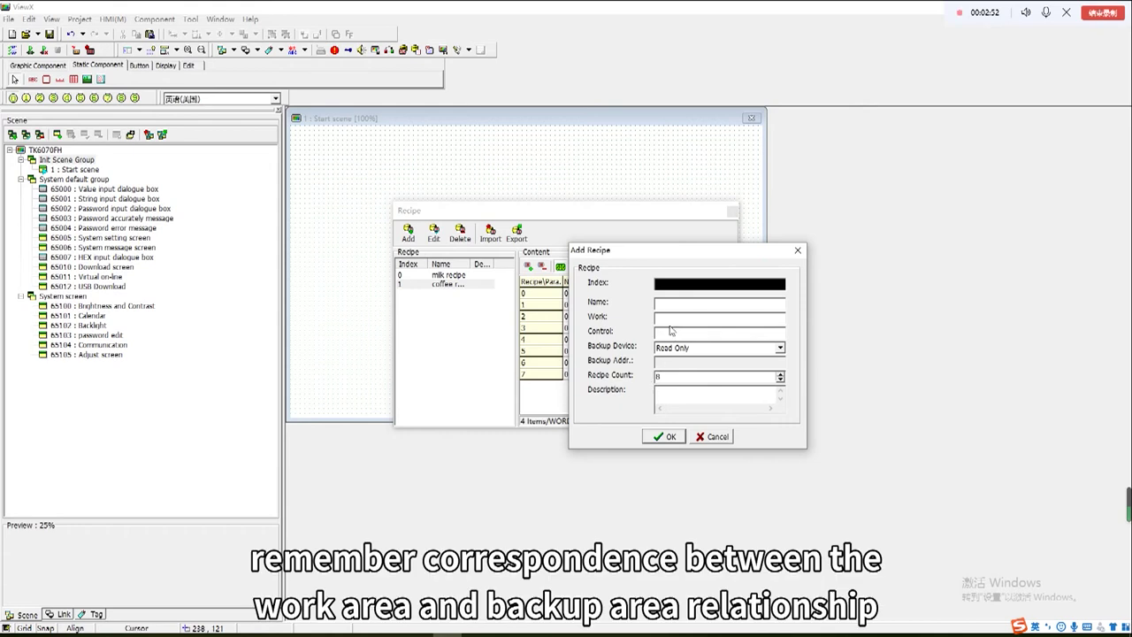
text(cake reecipe)
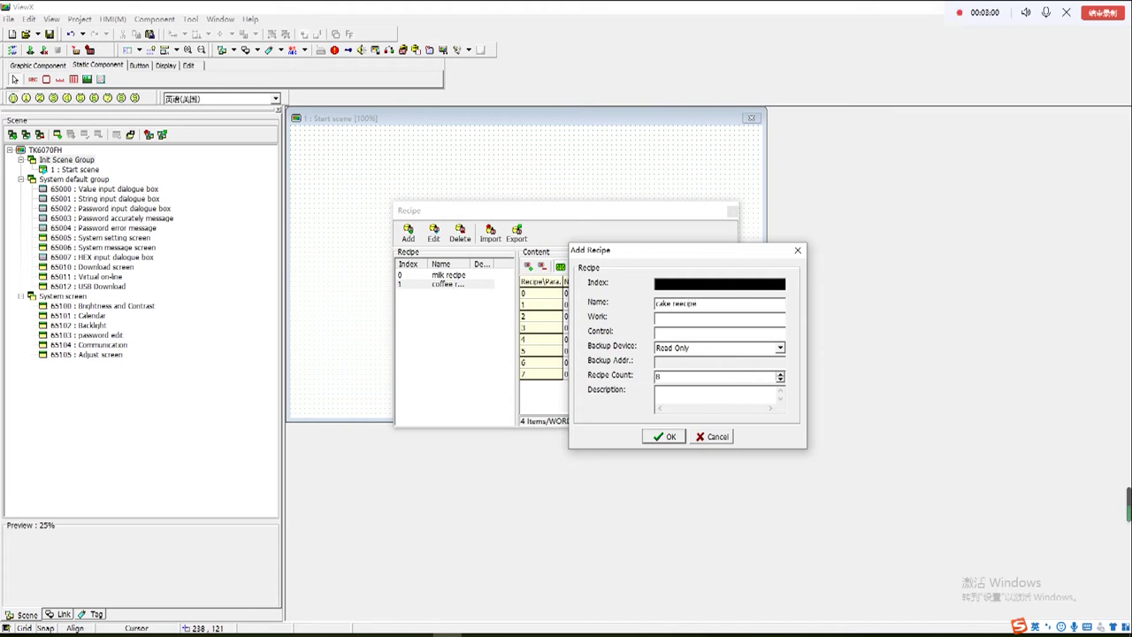
key(Tab)
drag(689, 255, 717, 261)
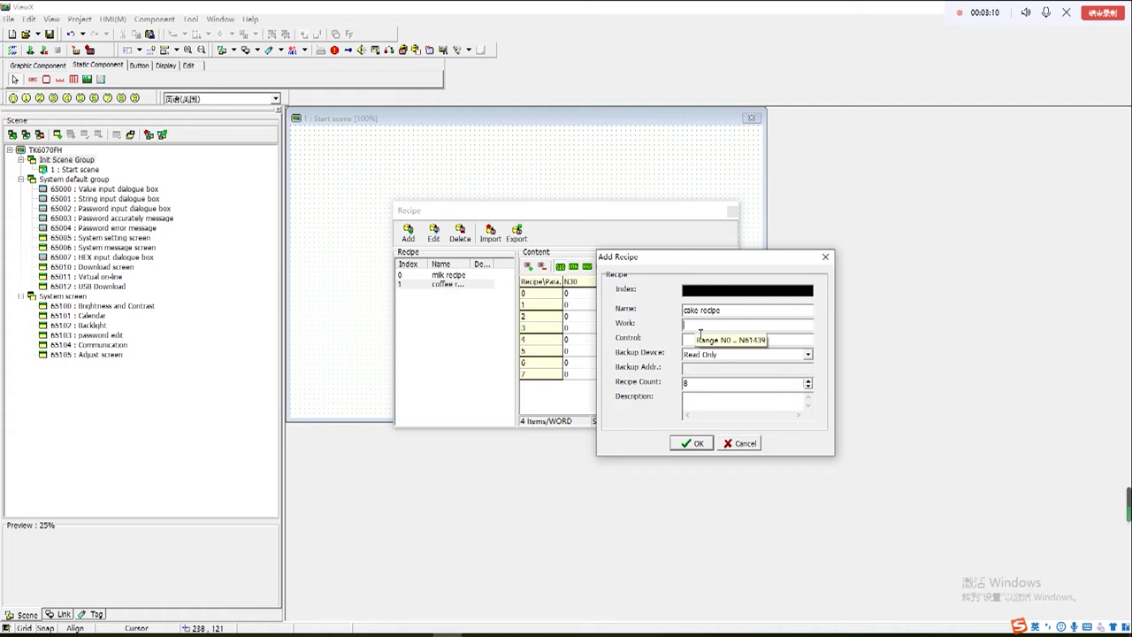
text(N)
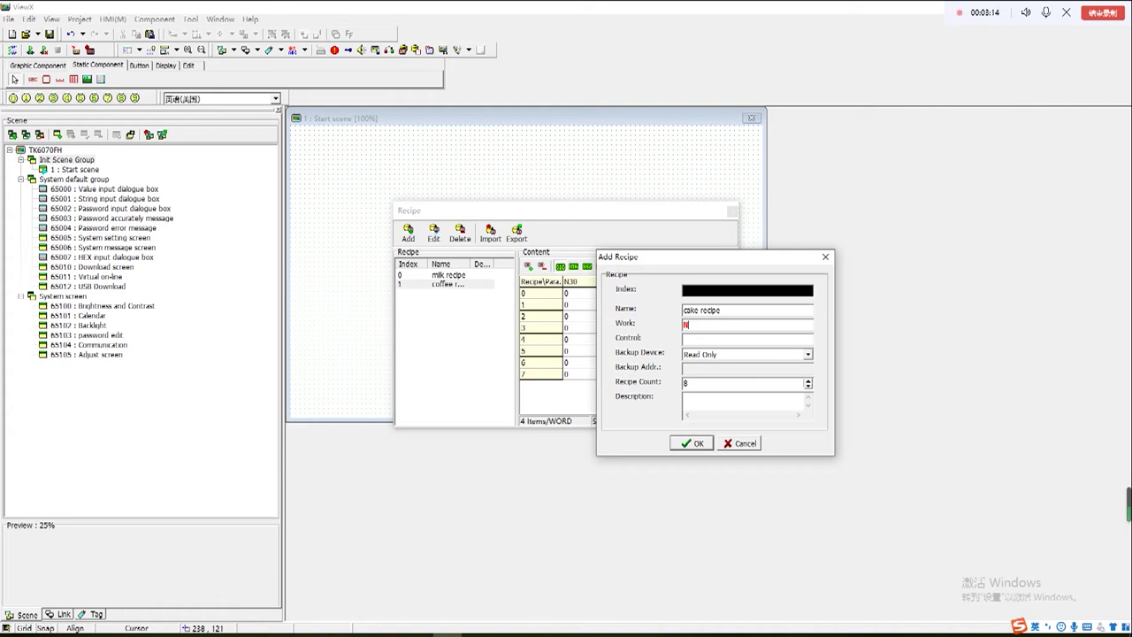
text(G0)
Step: Back the cake recipe up to Used Internal Memory(N0-N61439) at address N300 and create it
click(807, 354)
click(738, 378)
click(705, 369)
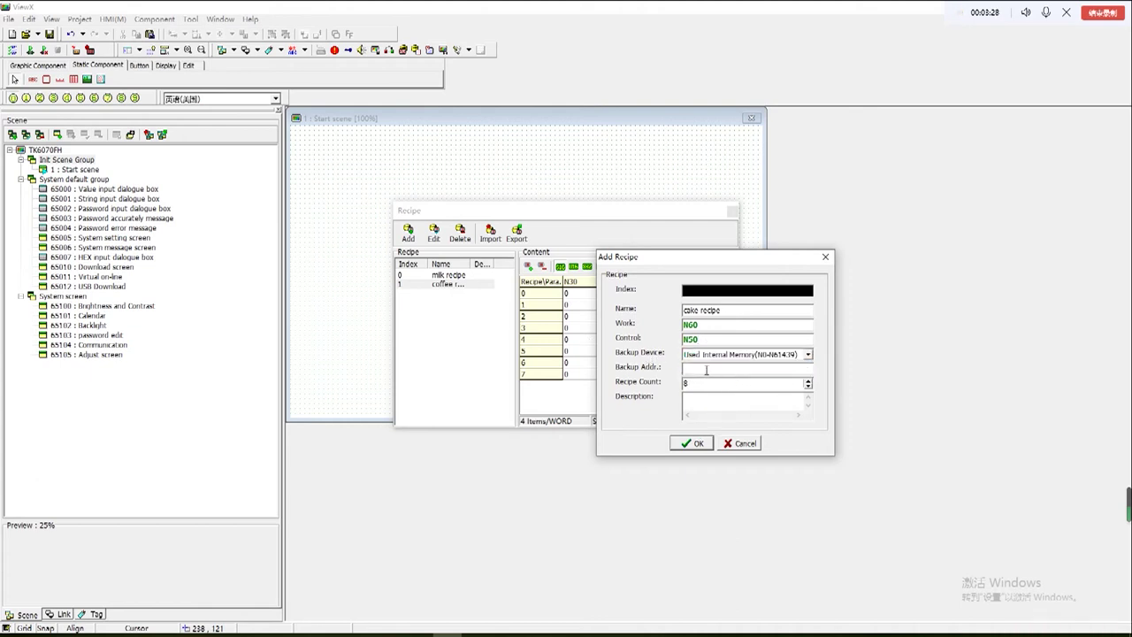
text(N300)
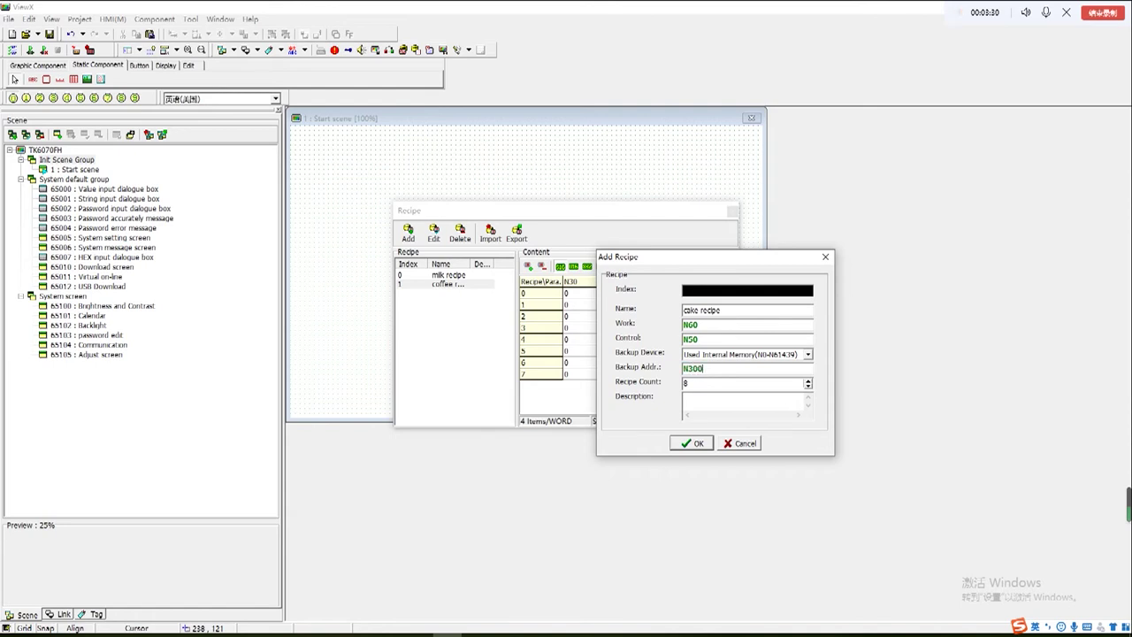
click(693, 444)
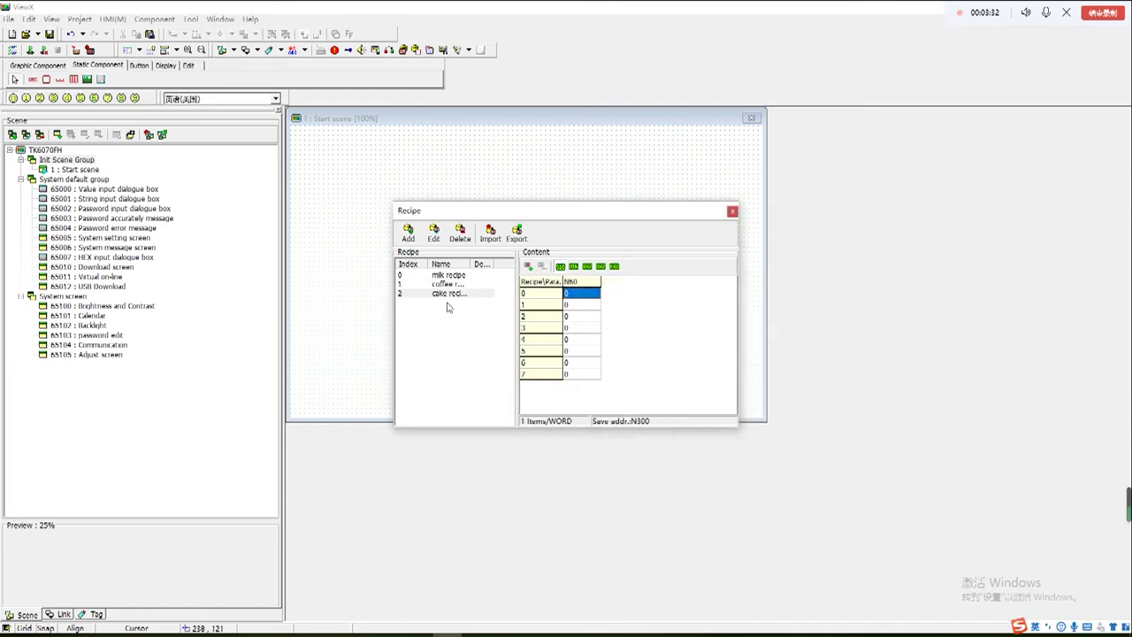
Step: Add parameters N61, N62 and N63 to the cake recipe
click(528, 267)
click(528, 267)
click(528, 267)
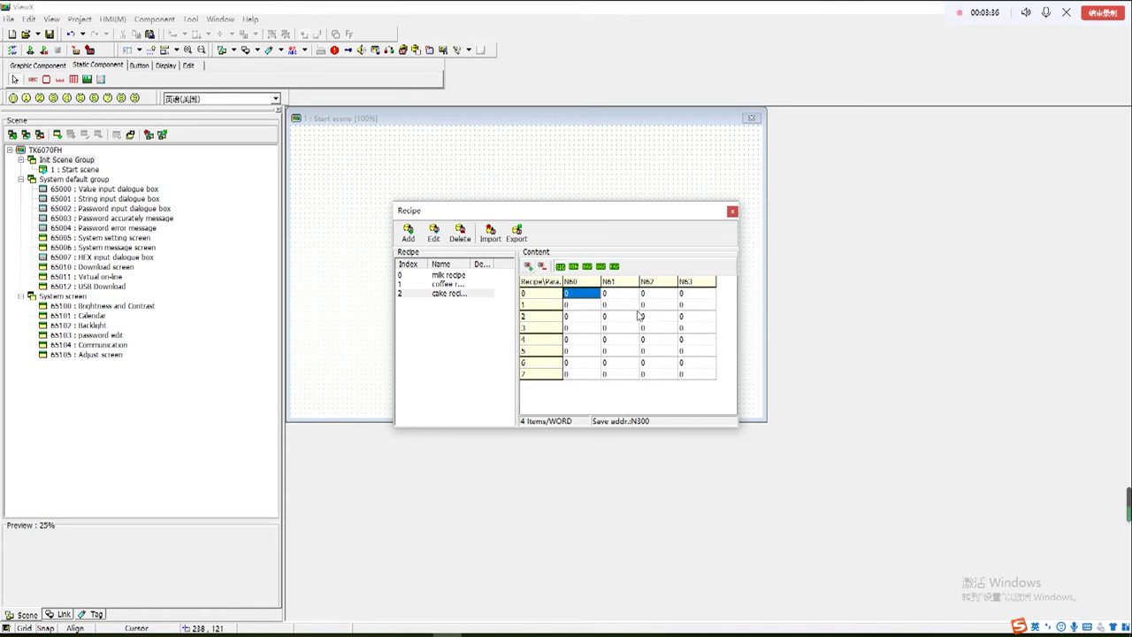
Step: Check the save addresses of parameters N60 to N63 in row 0 of the cake recipe
click(608, 293)
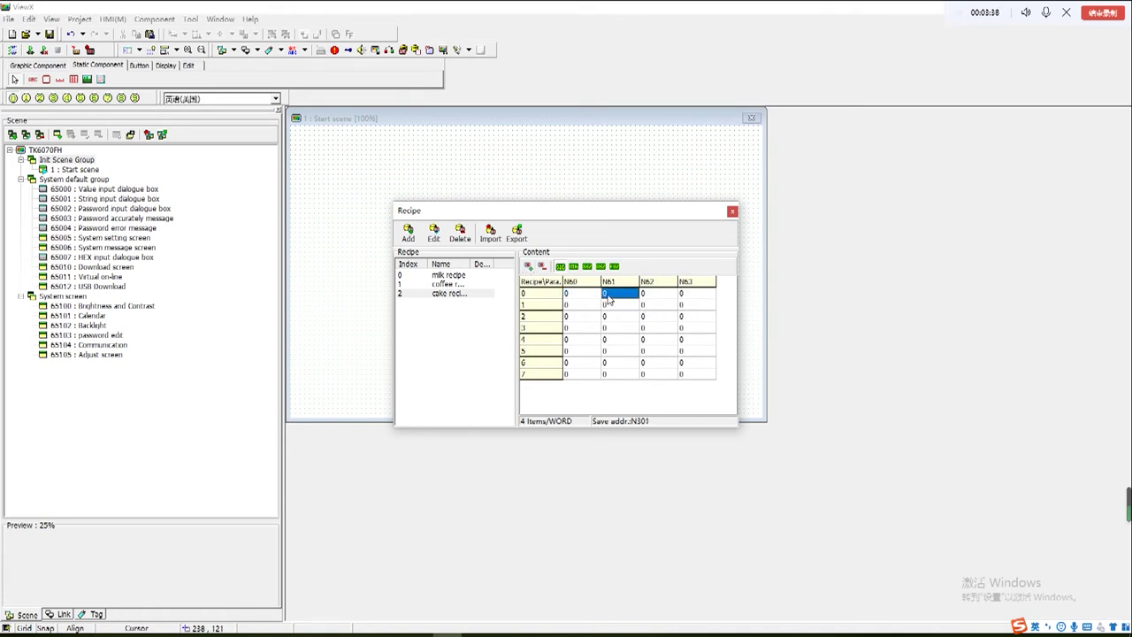
click(585, 299)
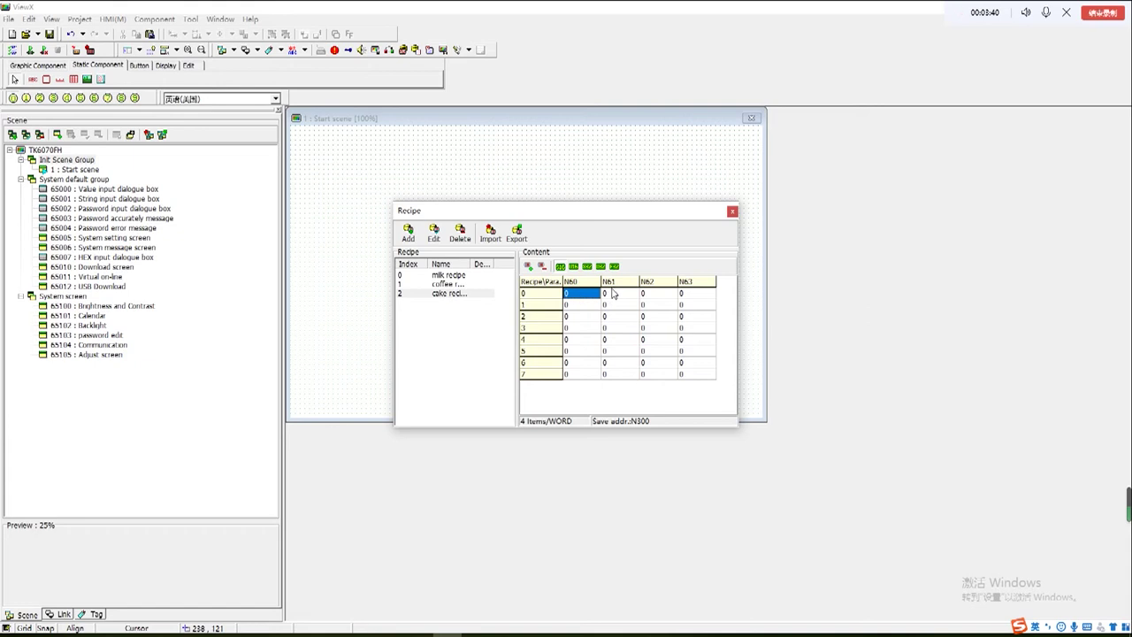
click(615, 296)
click(668, 296)
click(682, 296)
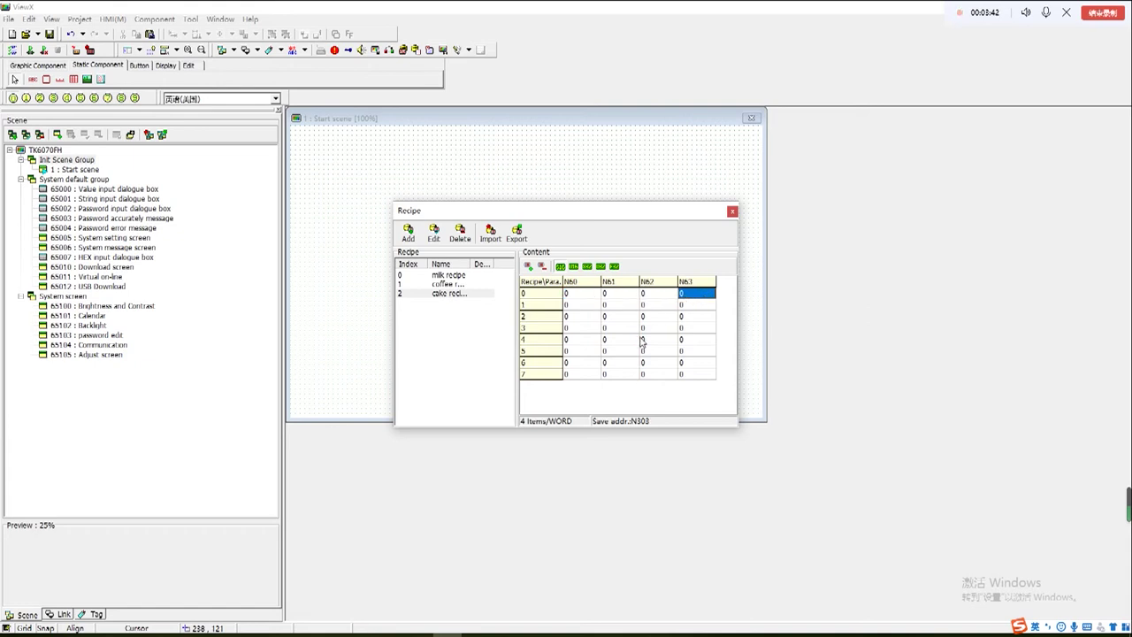
click(576, 296)
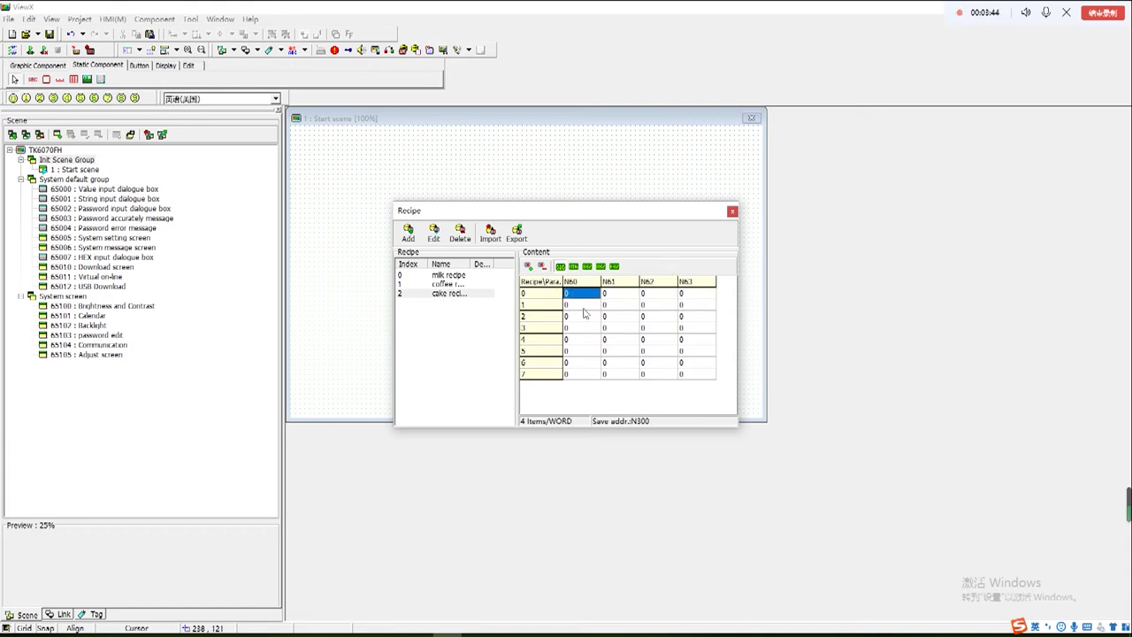
drag(602, 282, 605, 285)
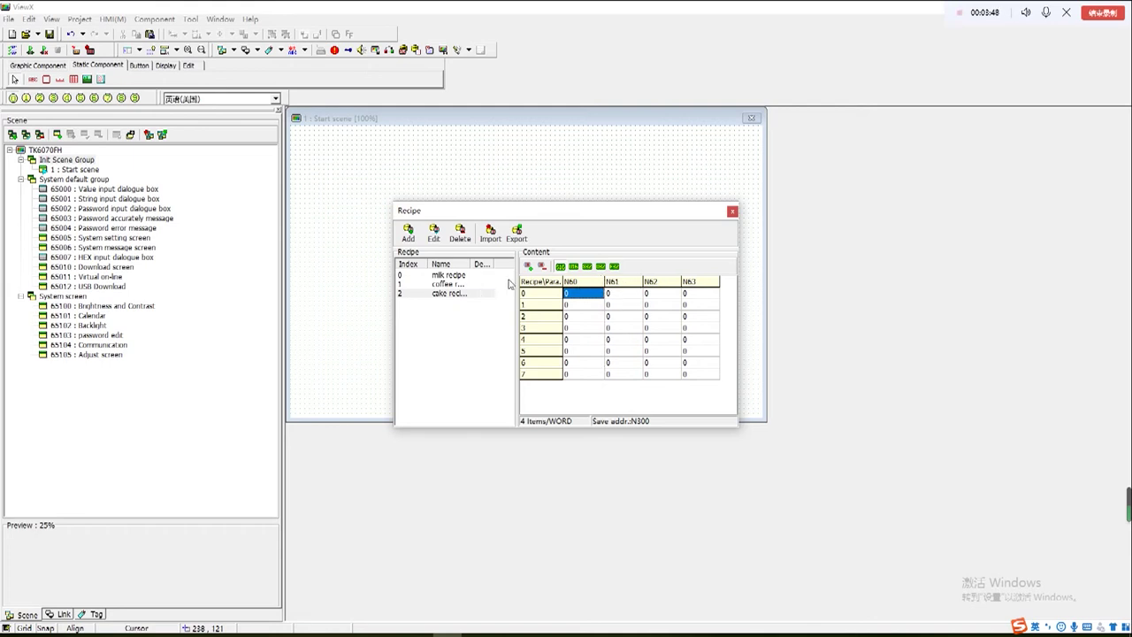
Step: Delete the cake recipe from the recipe list and confirm the deletion
click(445, 292)
click(460, 232)
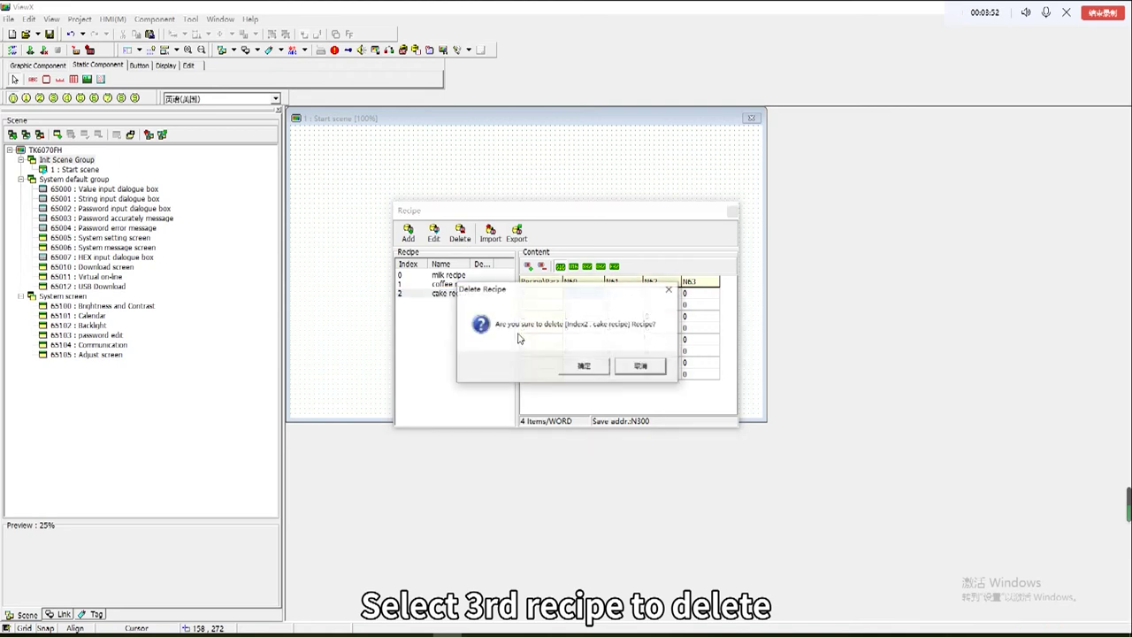
click(585, 367)
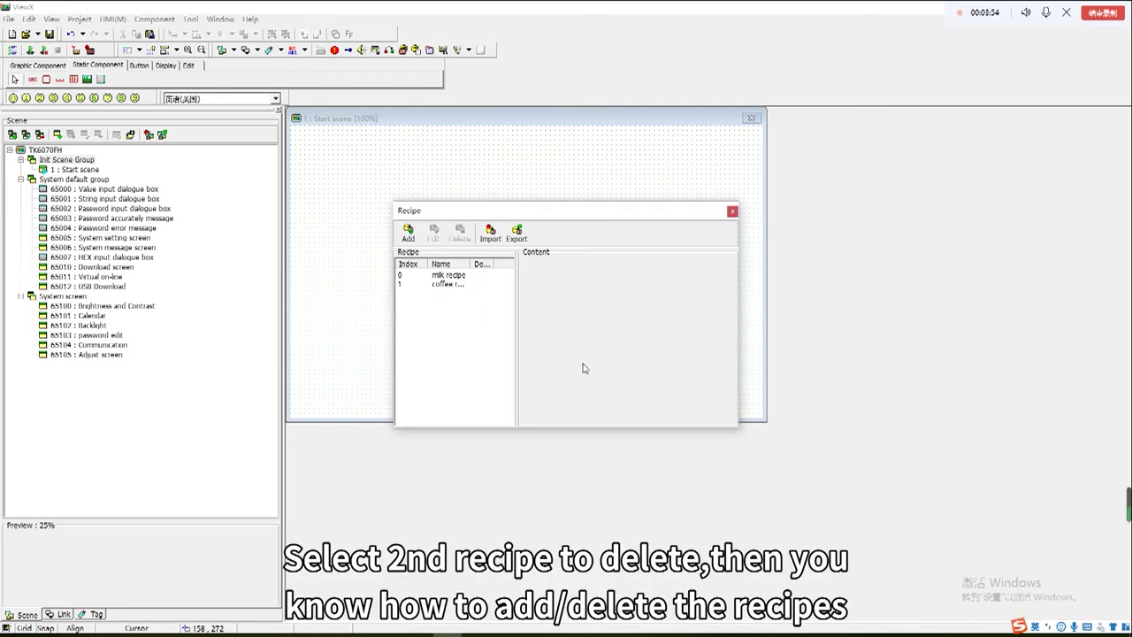
Step: Delete the coffee recipe, leaving only the milk recipe in the list
click(449, 285)
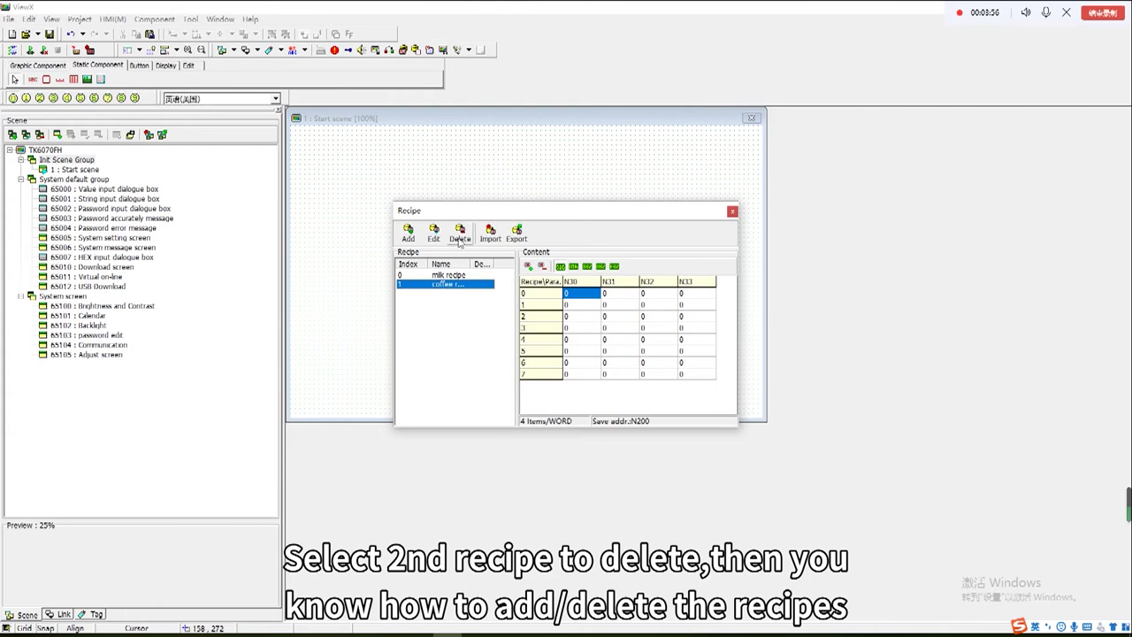
click(460, 236)
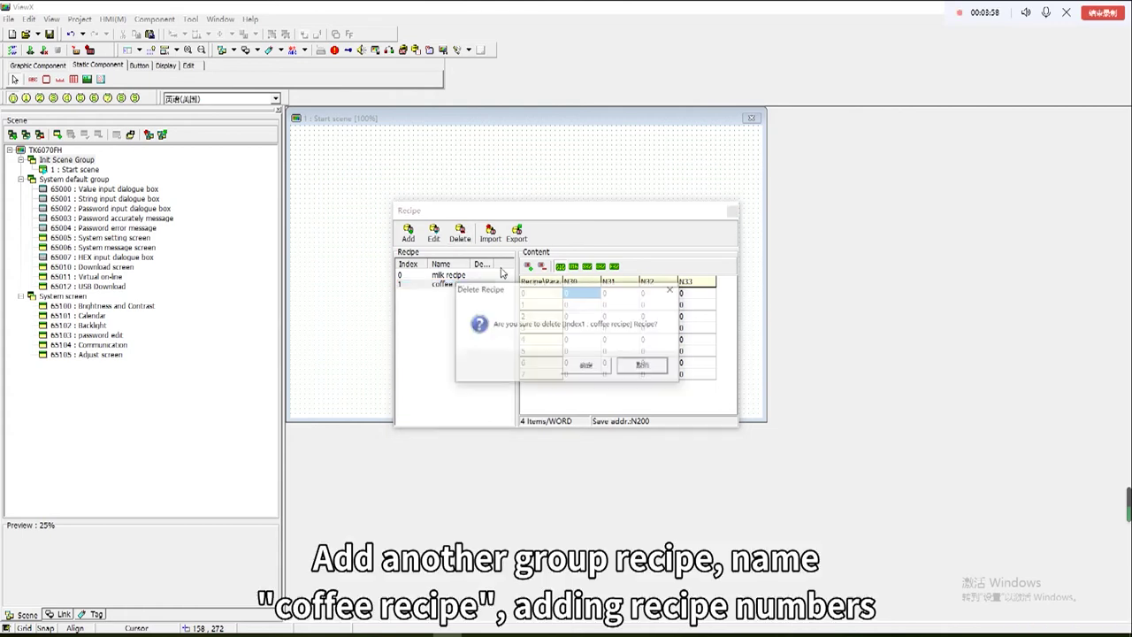
click(576, 370)
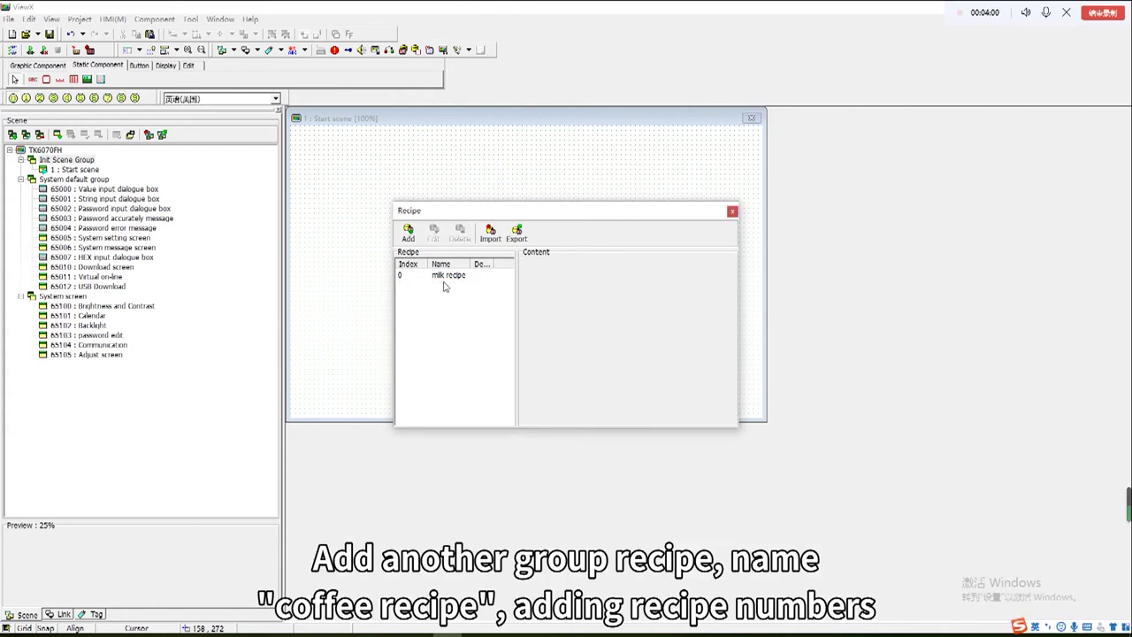
Step: Start a new recipe named coffee recipe with work address N40 and control address N30
click(408, 231)
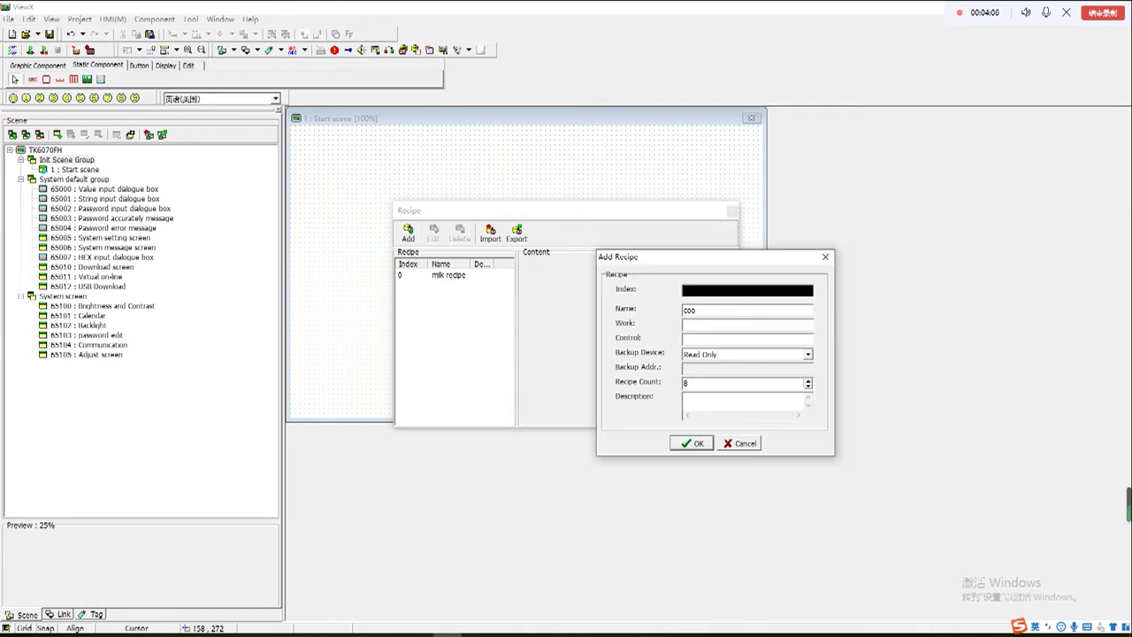
text(coffee recipe)
click(704, 329)
text(N10)
drag(702, 328, 687, 329)
key(BackSpace)
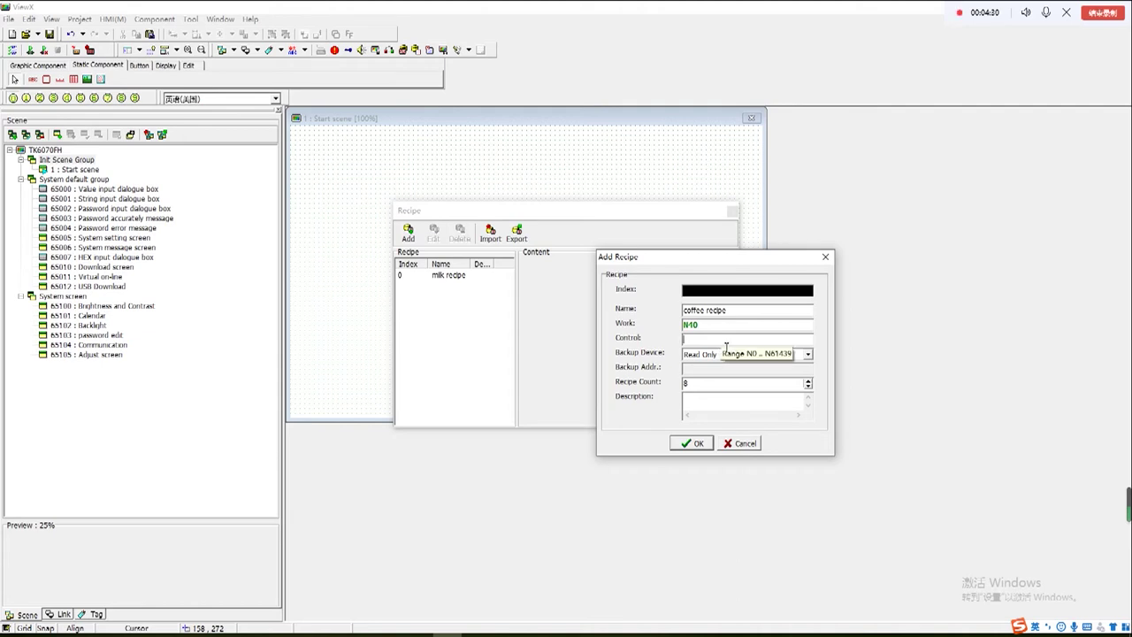
click(726, 343)
text(N)
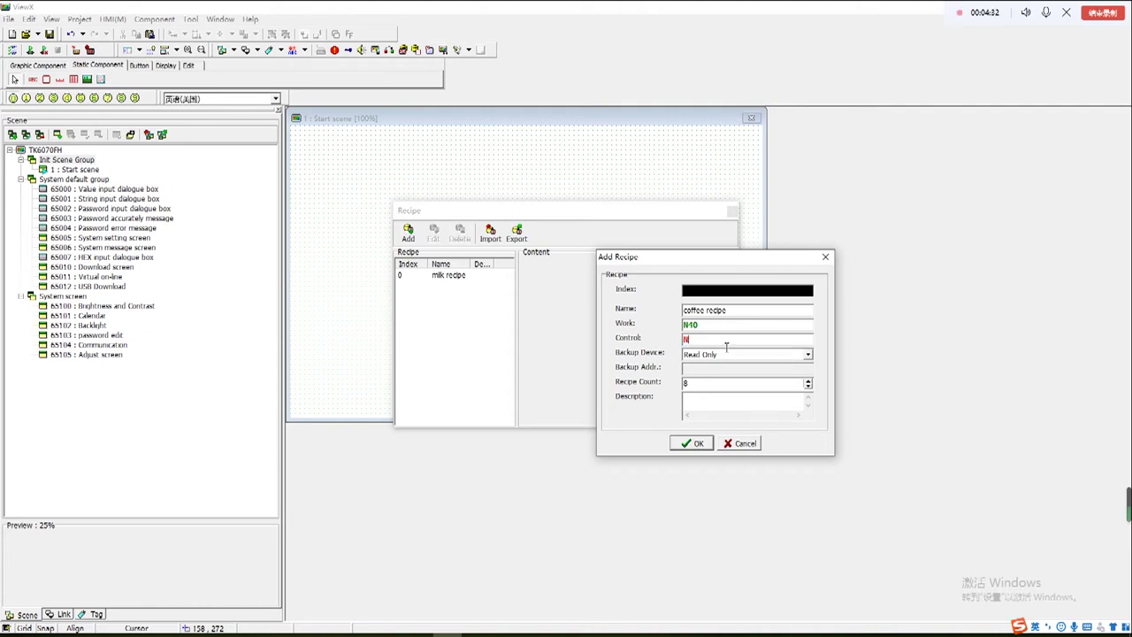
text(30)
Step: Set the new coffee recipe's backup to Used Internal Memory(N0-N61439) at address N200 and create the recipe
click(807, 355)
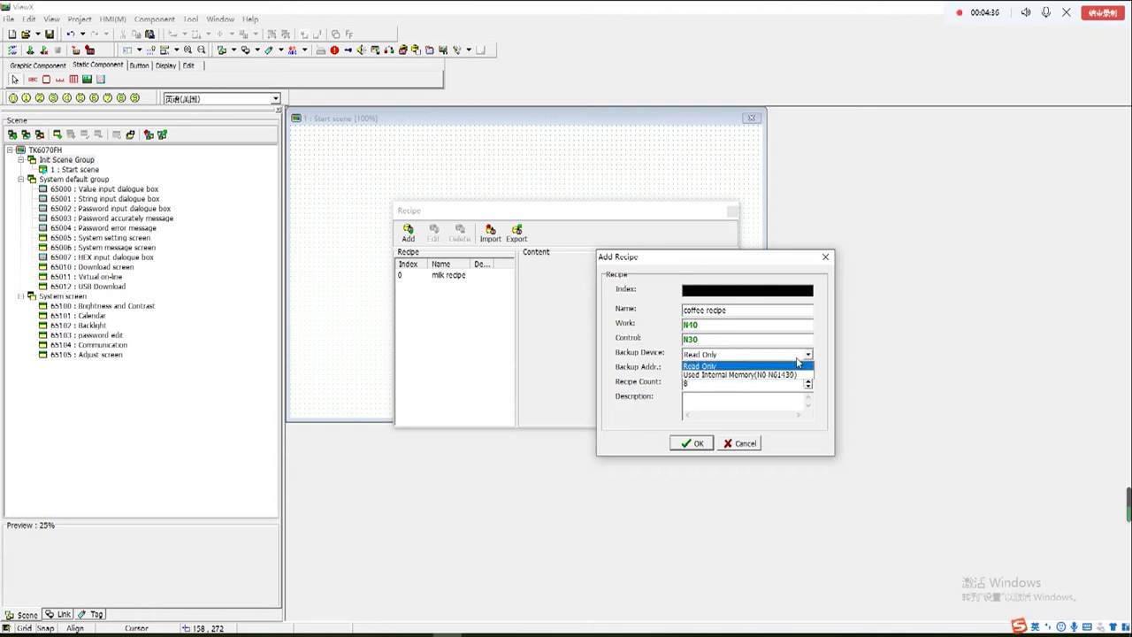
click(742, 377)
click(697, 370)
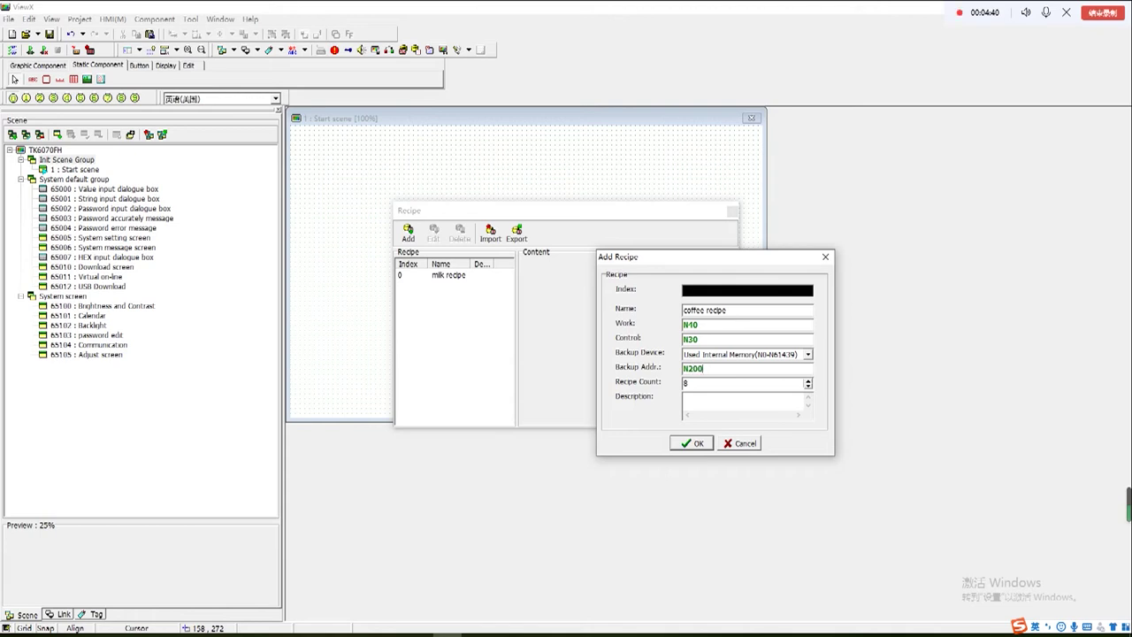
click(681, 446)
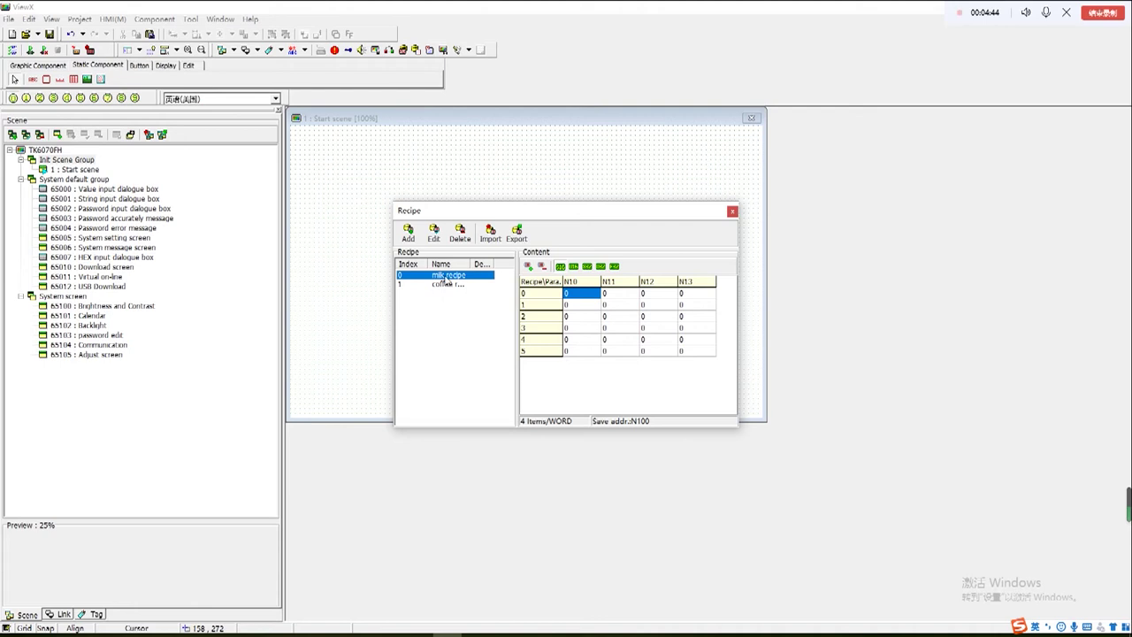
Step: Add parameters N41 and N42 to the coffee recipe and check their save addresses in row 0
double_click(445, 287)
click(831, 252)
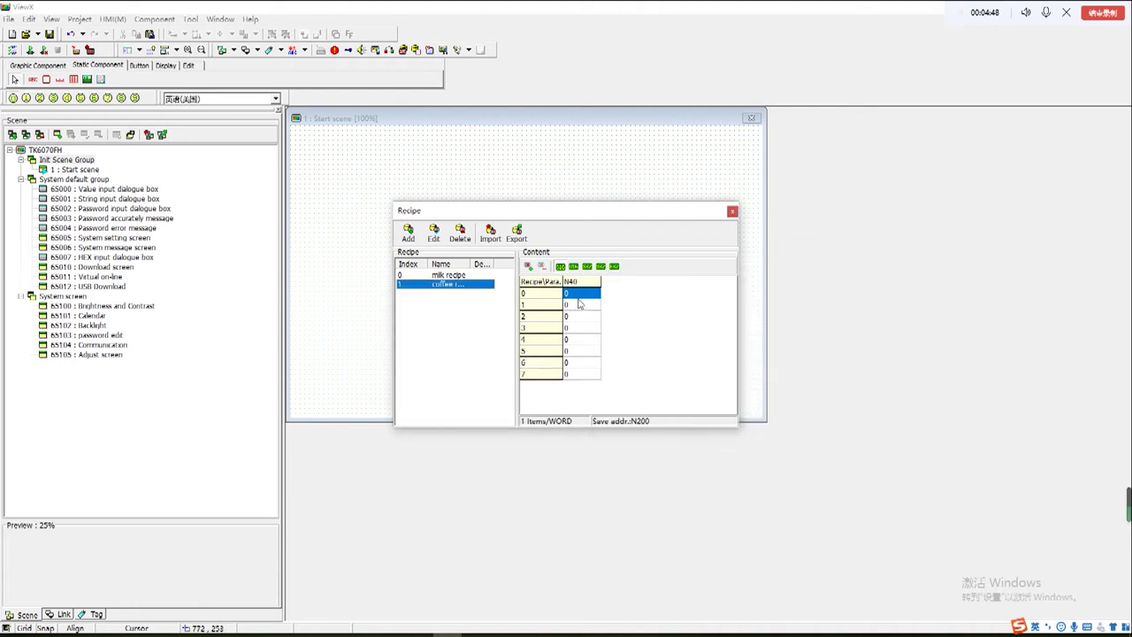
click(530, 266)
click(529, 266)
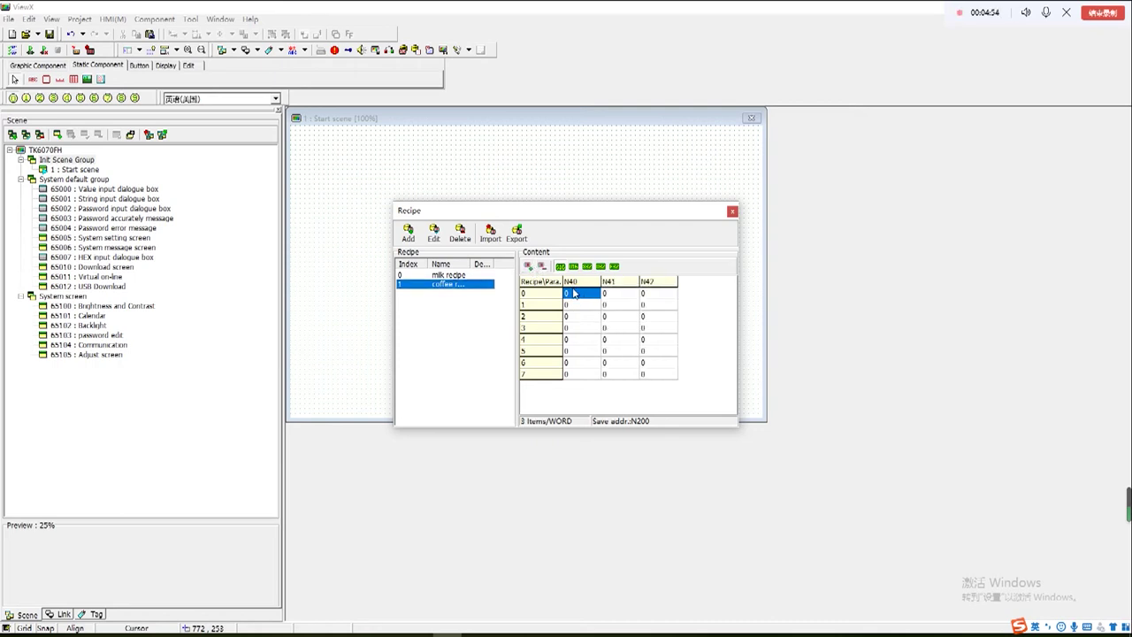
click(621, 298)
click(656, 297)
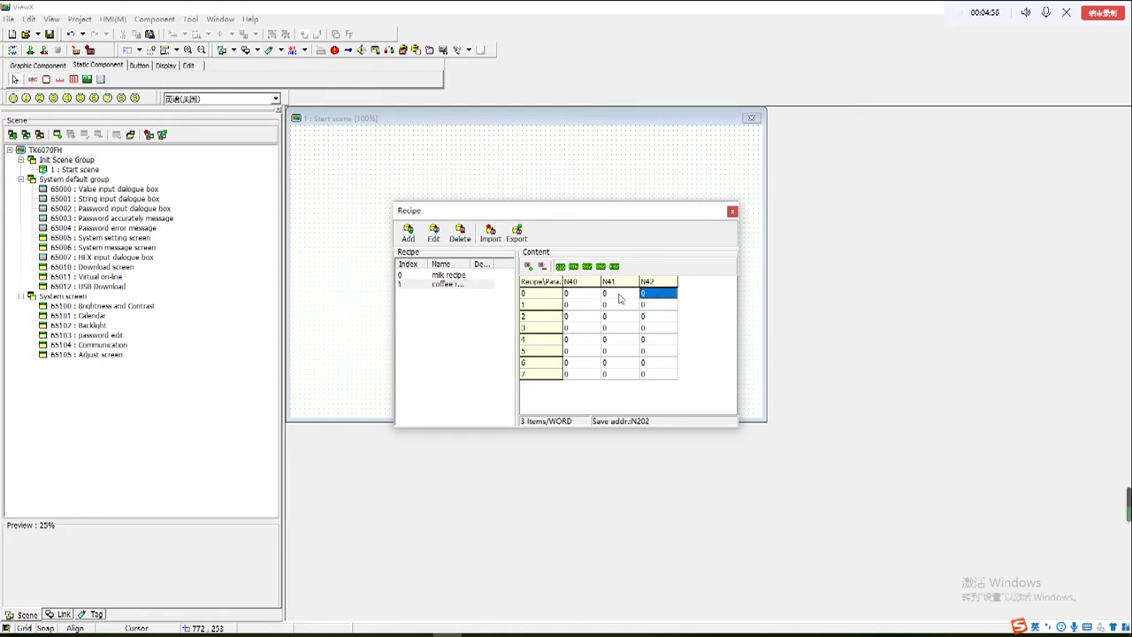
Step: Review the milk recipe's settings and the row 0 save addresses of N10 to N13, and close the recipe editor
double_click(442, 277)
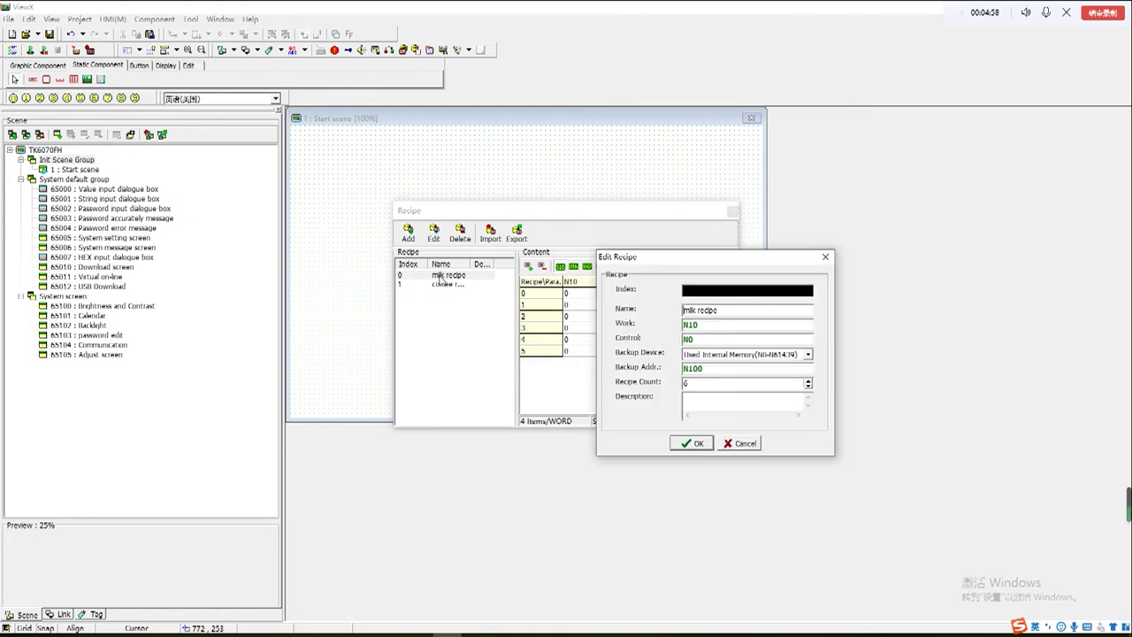
click(825, 256)
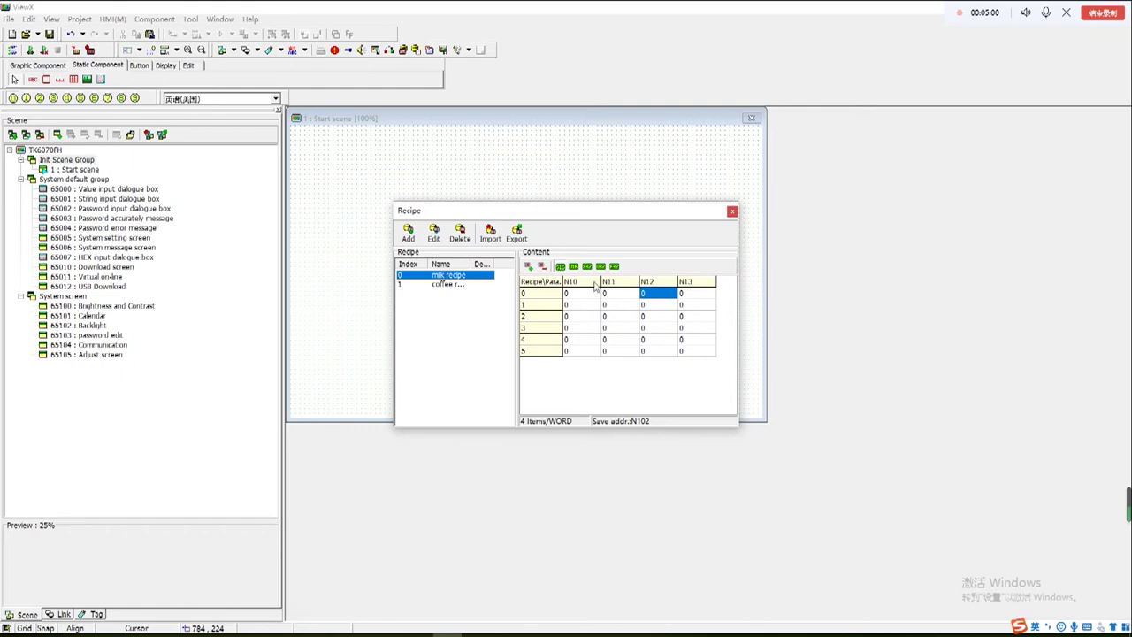
click(584, 295)
click(624, 298)
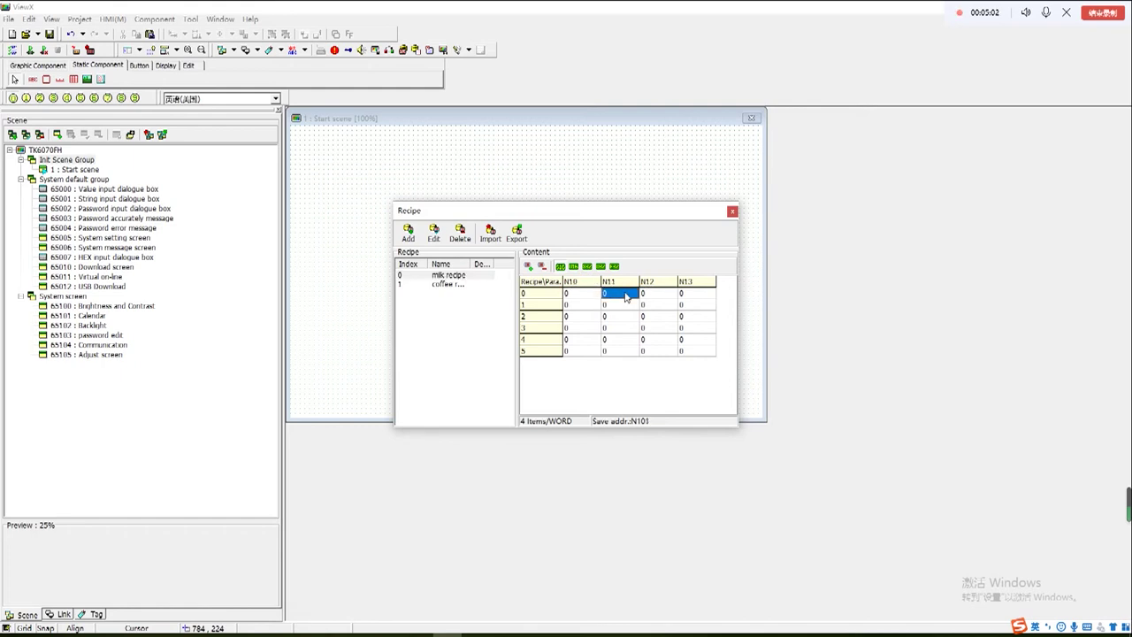
click(661, 297)
click(712, 297)
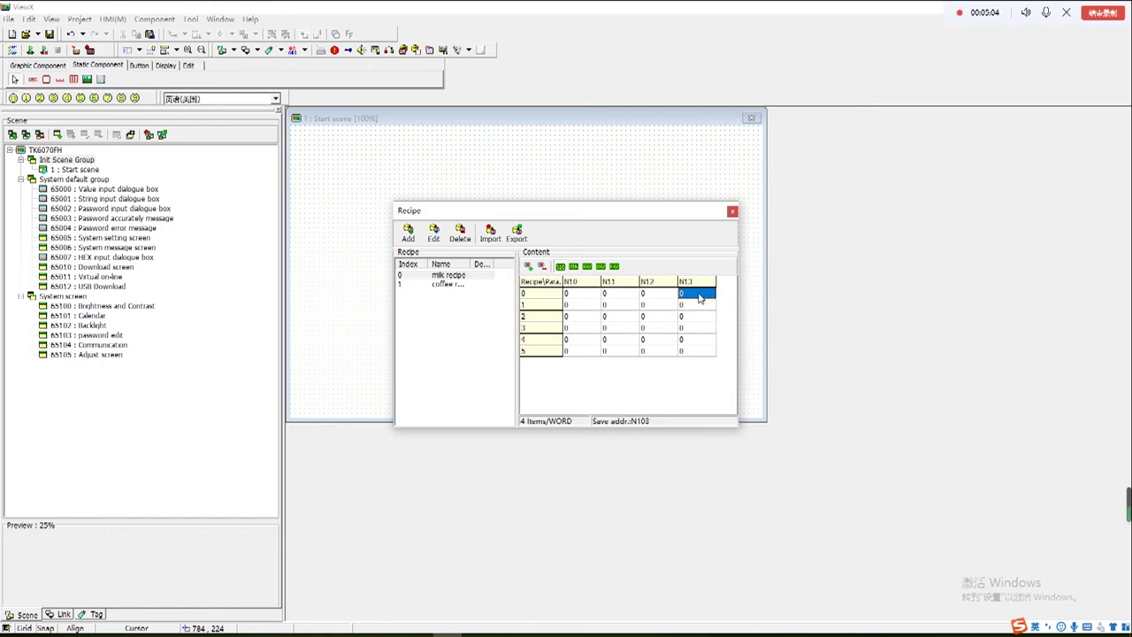
click(733, 212)
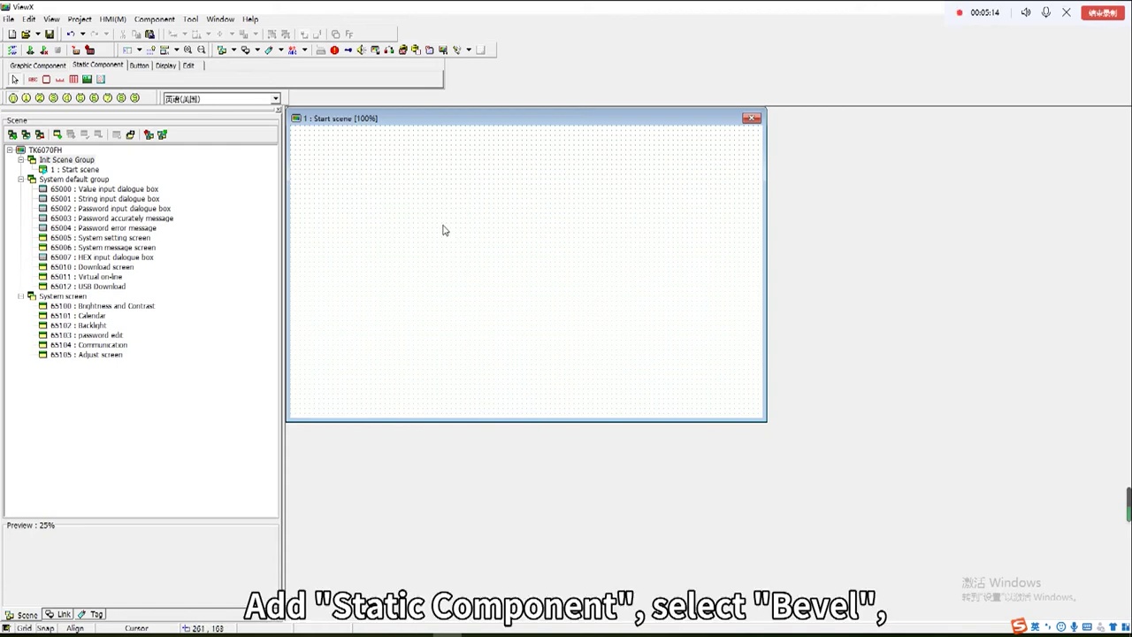
Step: Draw a Bevel about 592 by 341 on the Start scene and place it at about X 29, Y 131
click(46, 79)
drag(352, 331, 667, 421)
mouse_move(581, 352)
mouse_down()
mouse_move(520, 322)
mouse_move(536, 328)
mouse_up()
drag(465, 241, 467, 211)
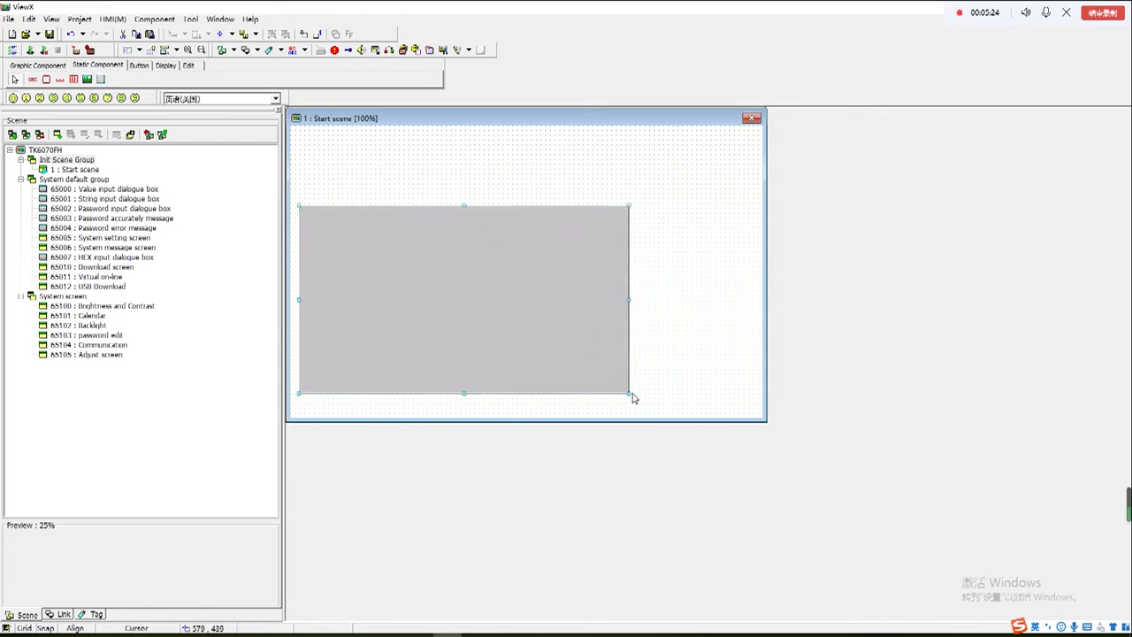
drag(634, 398, 652, 416)
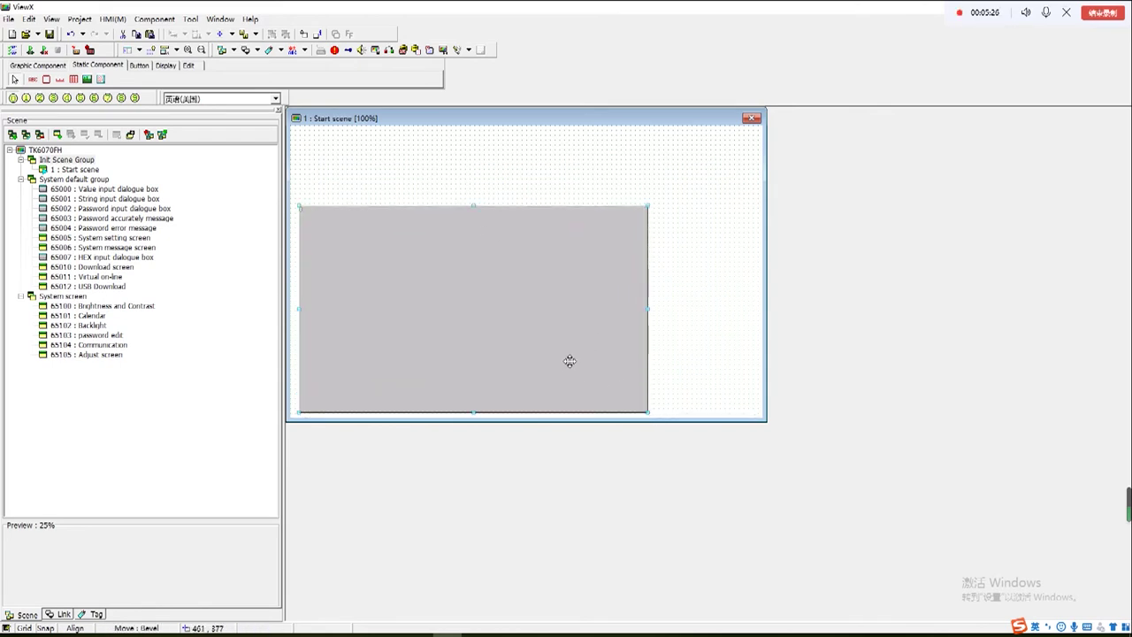
drag(569, 359, 578, 359)
Step: Fill the large bevel on the Start scene with a solid yellow-orange brush color
double_click(548, 343)
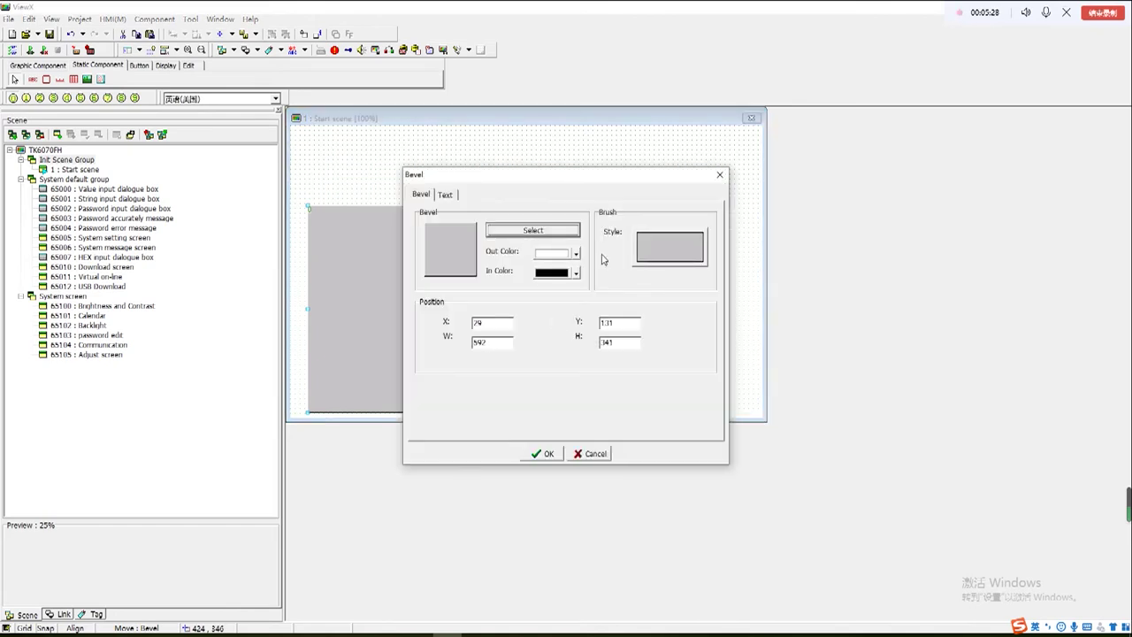
click(679, 251)
click(523, 311)
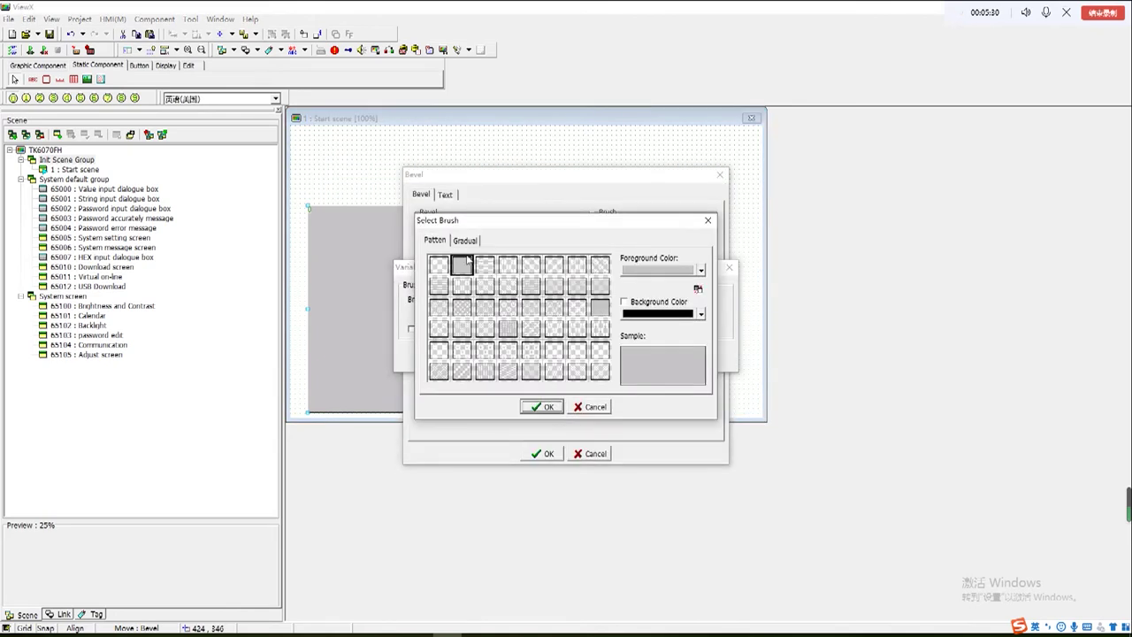
click(700, 271)
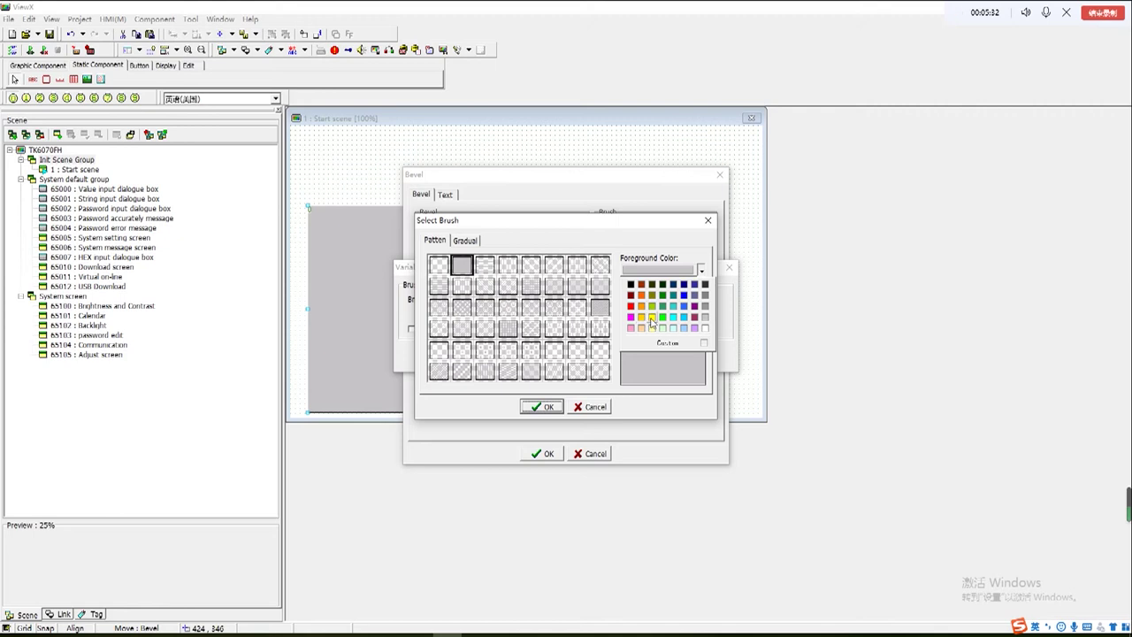
click(644, 317)
click(542, 408)
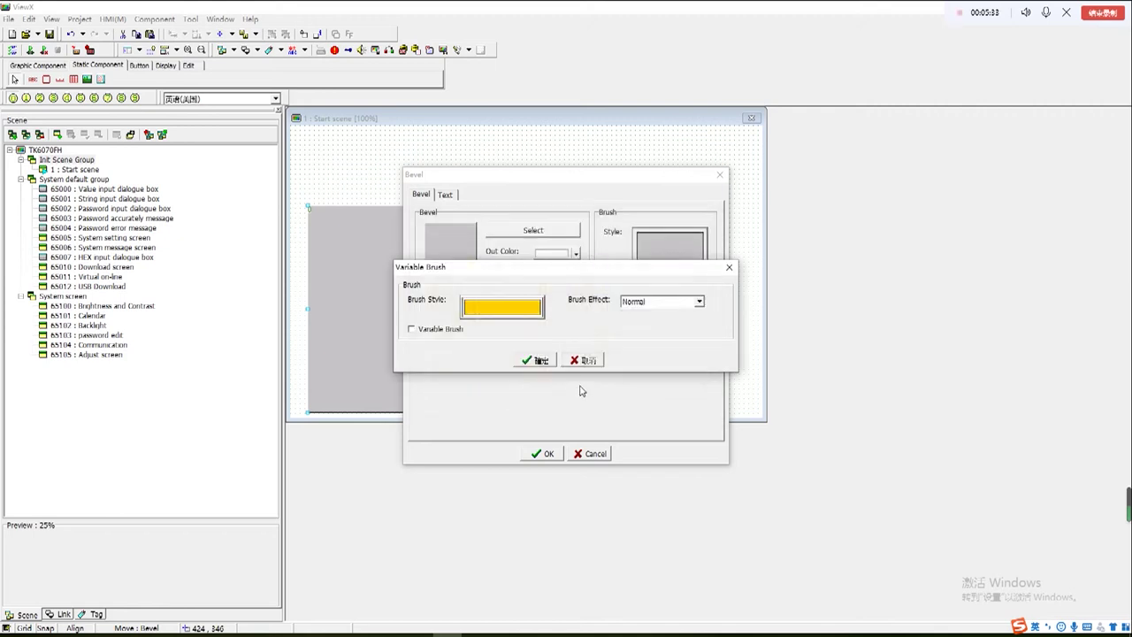
click(534, 359)
click(541, 452)
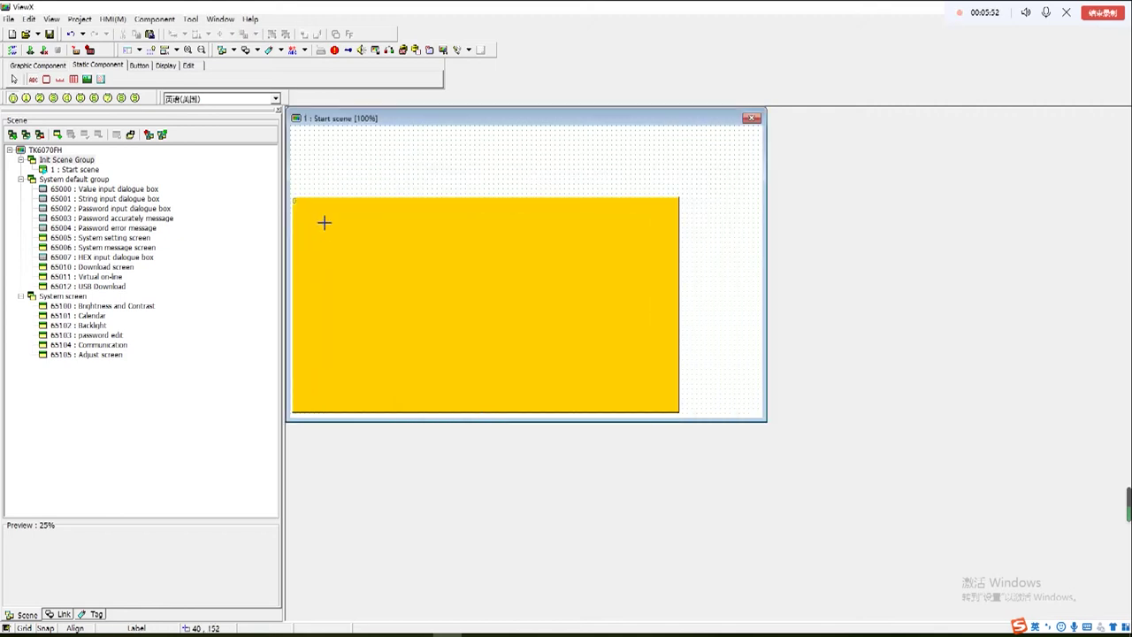
Step: Add a label about 233 by 57 in the bevel's upper-left corner with the text "Backup area address"
drag(314, 209, 457, 250)
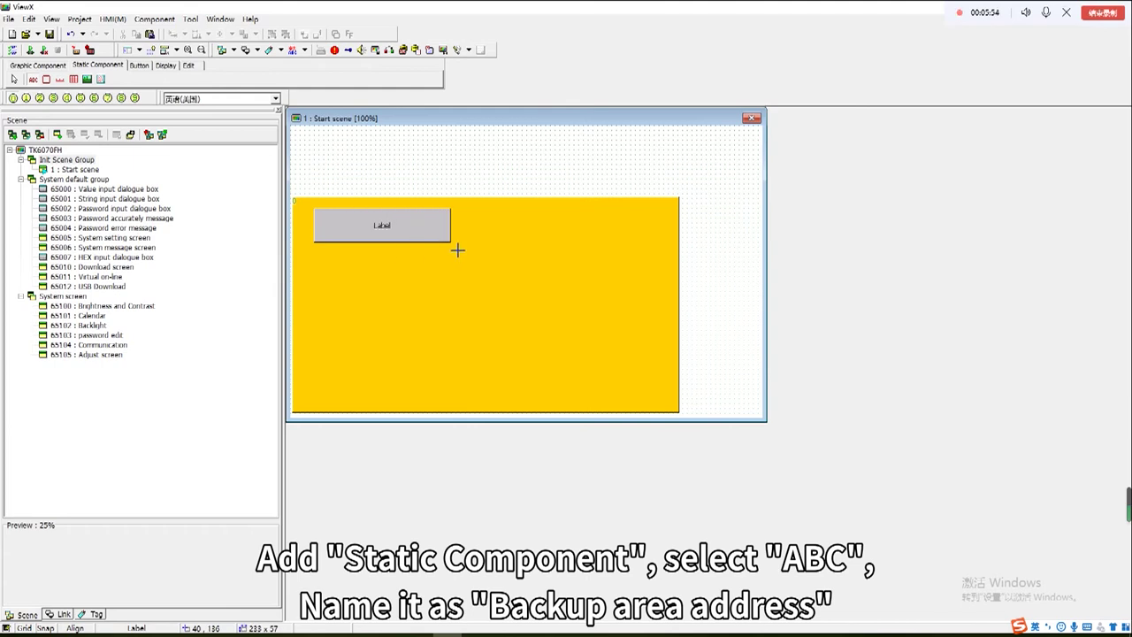
drag(393, 230, 374, 223)
double_click(374, 223)
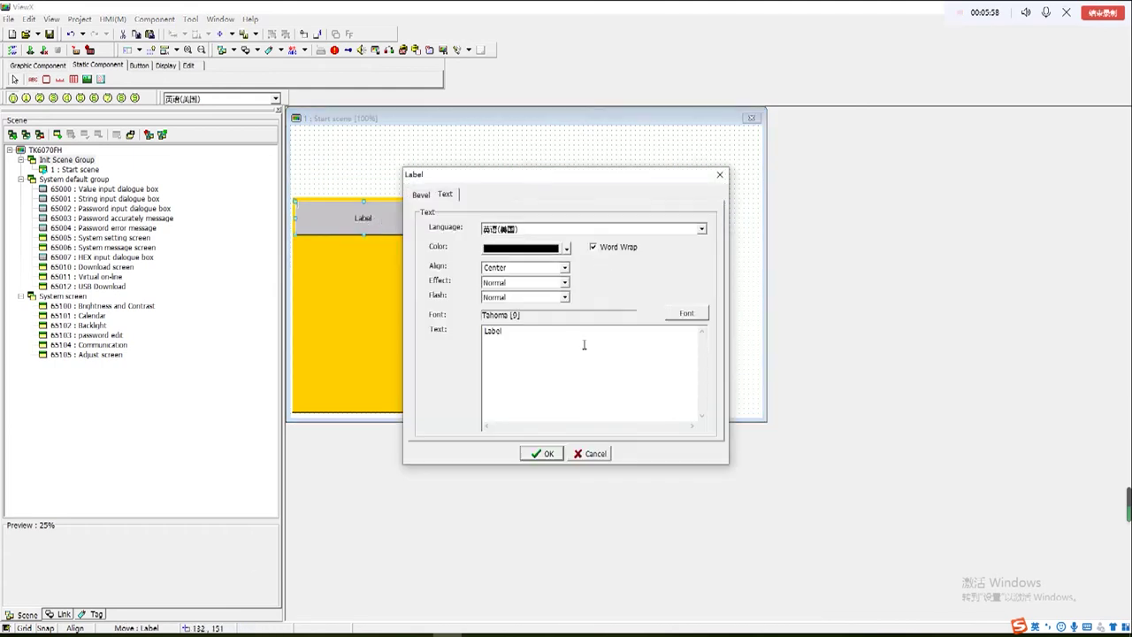
drag(532, 352, 432, 345)
key(BackSpace)
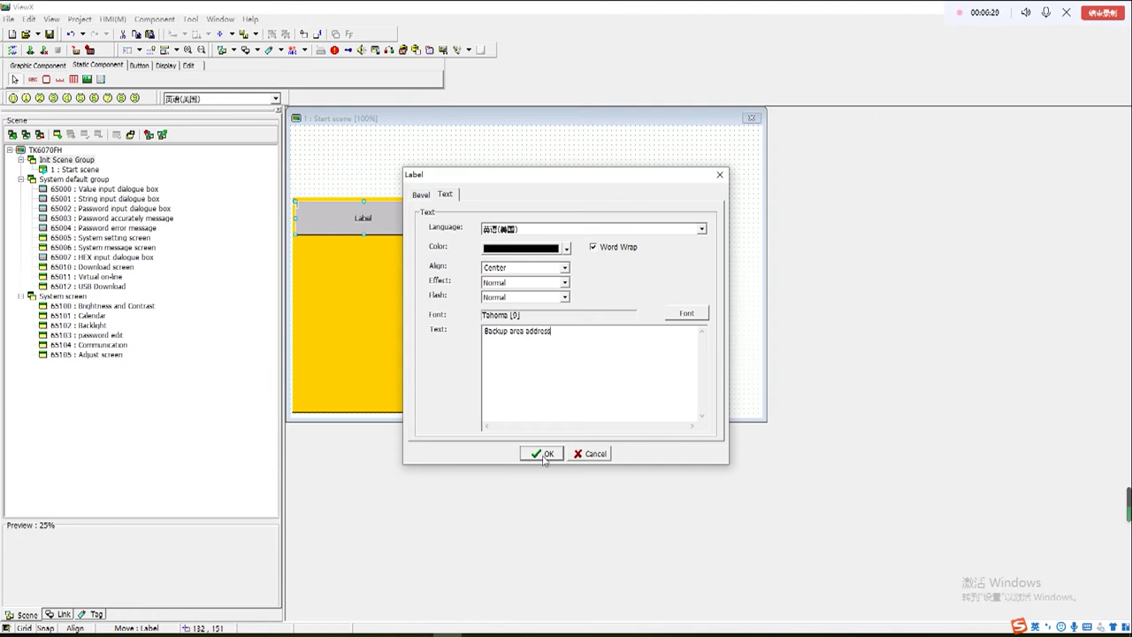
click(543, 454)
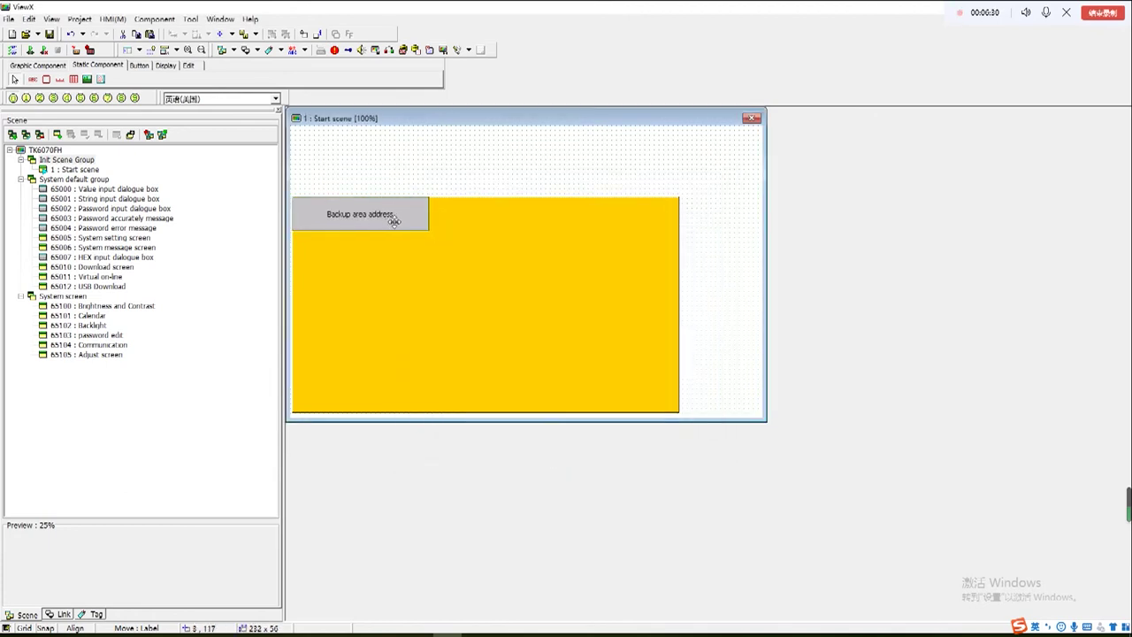
drag(393, 221, 395, 224)
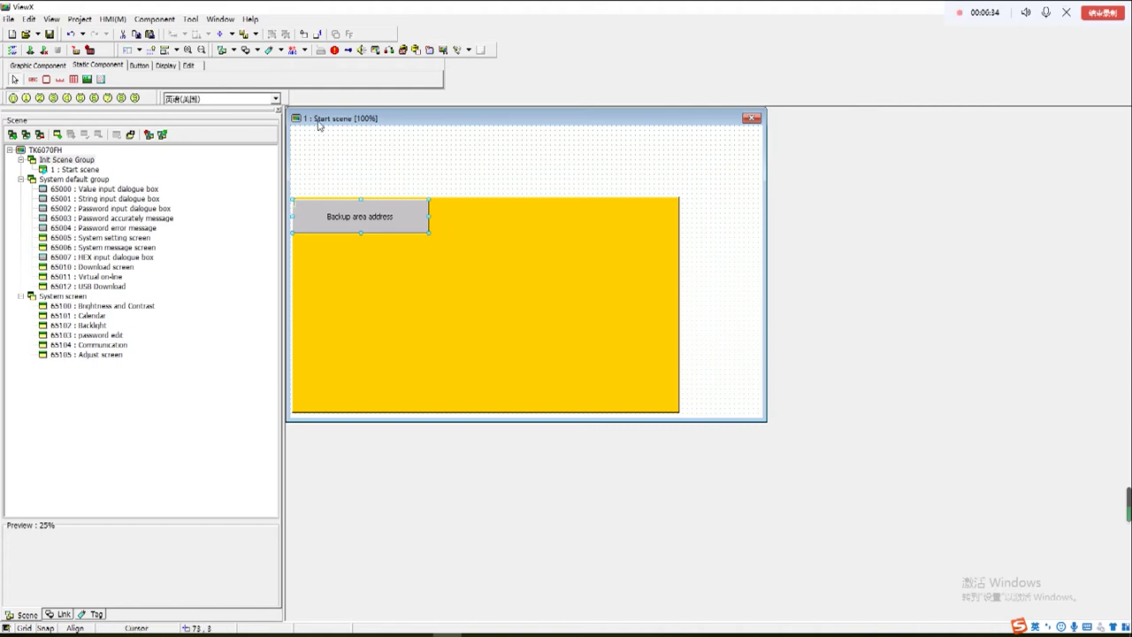
Step: Add a small label reading "work area address" just above the bevel and widen it to fit the text on one line
click(33, 79)
mouse_move(305, 136)
mouse_down()
mouse_move(339, 161)
mouse_move(334, 188)
mouse_up()
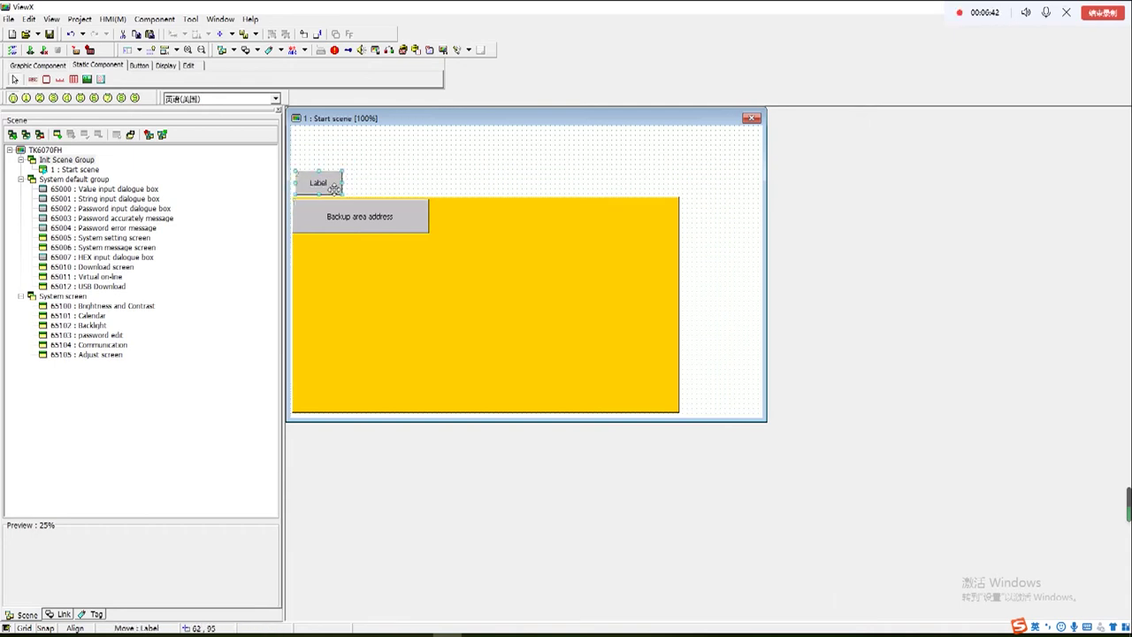
double_click(333, 184)
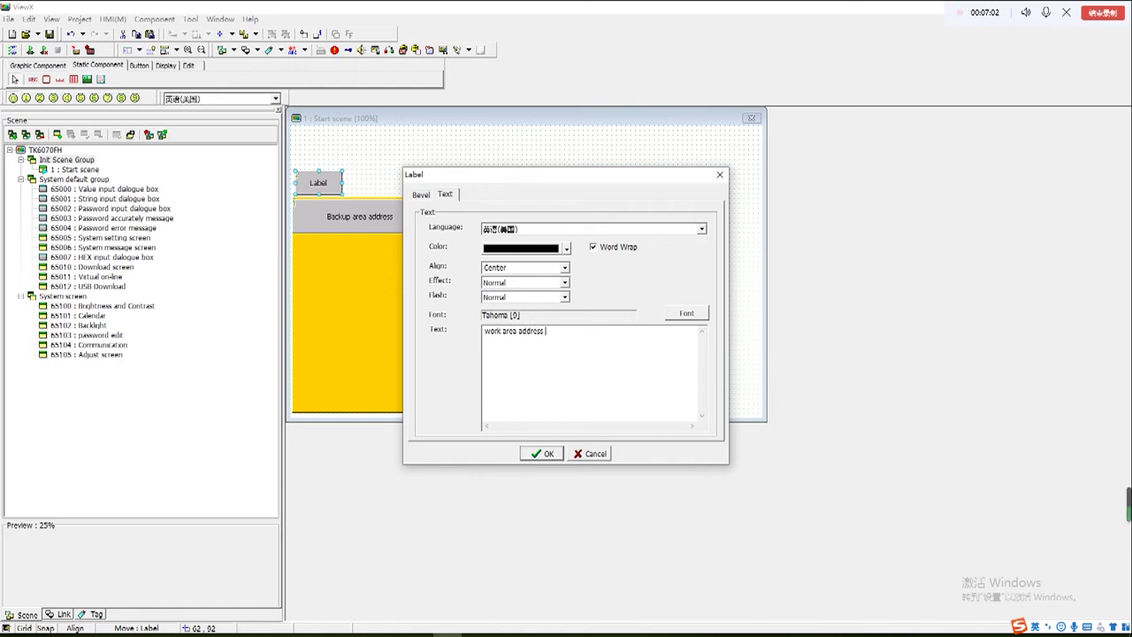
click(541, 452)
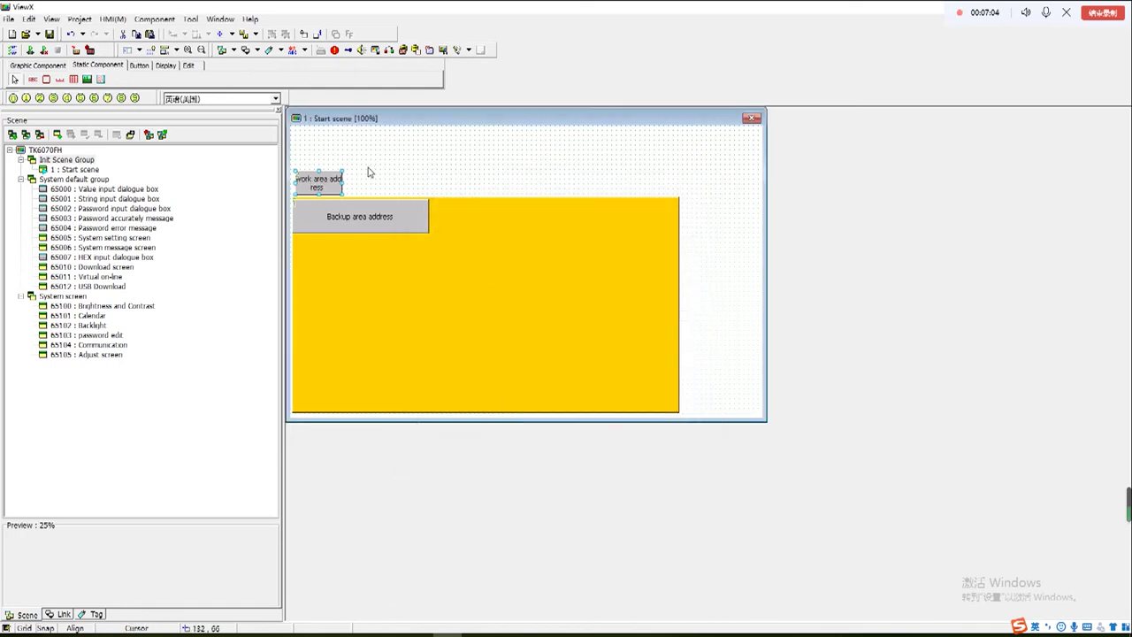
drag(343, 183, 370, 183)
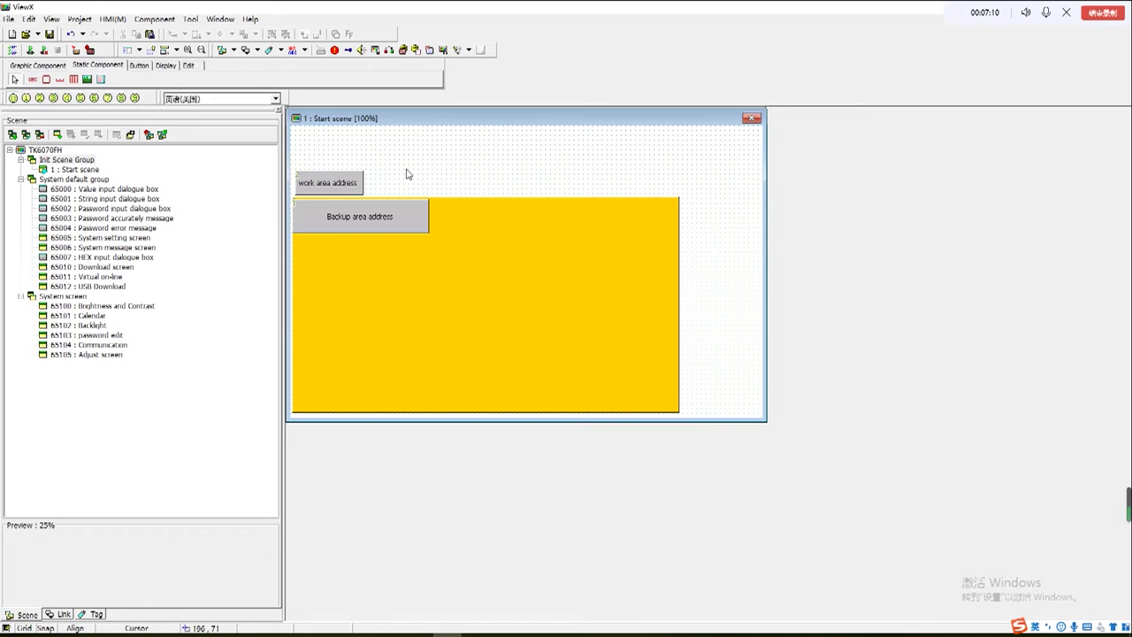
Step: Nudge the bevel slightly down and move the "work area address" label closer to the top edge of the scene
drag(465, 217, 465, 222)
click(353, 184)
drag(353, 186, 354, 166)
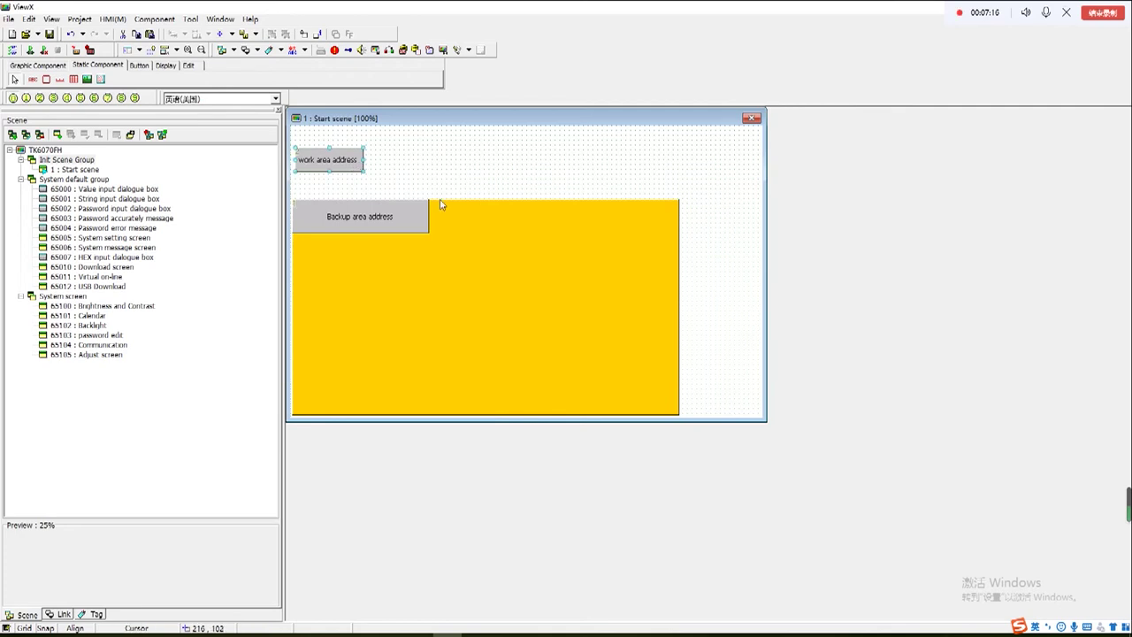
Step: Add a Numeric Entry below the "Backup area address" label with both read and write address set to N100
click(257, 79)
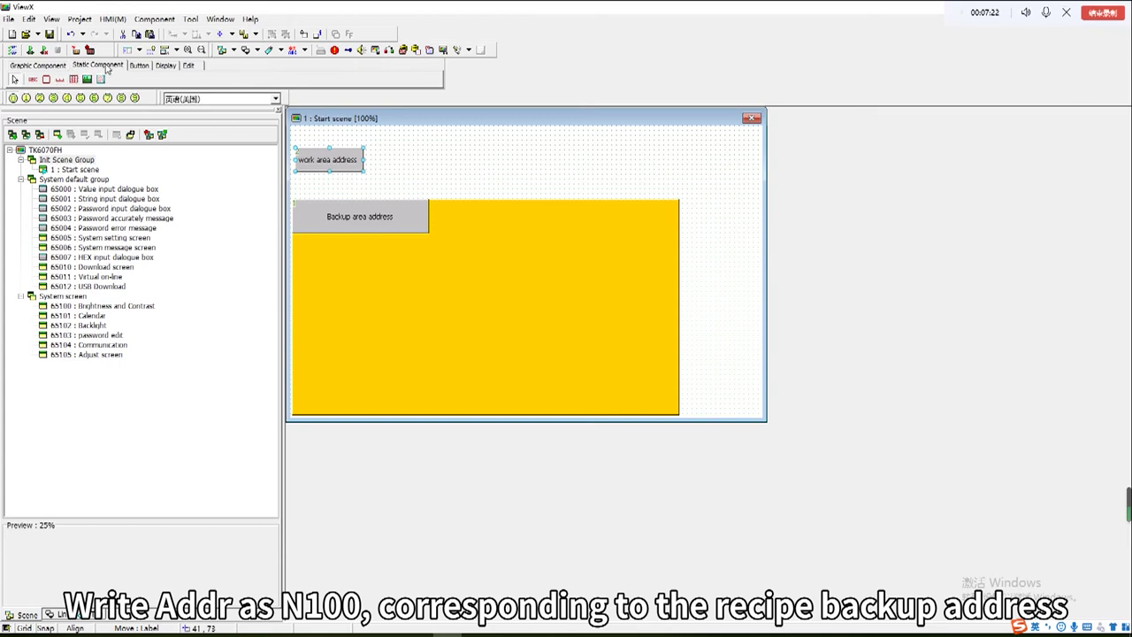
click(47, 78)
mouse_move(364, 274)
mouse_down()
mouse_move(378, 274)
mouse_move(348, 262)
mouse_up()
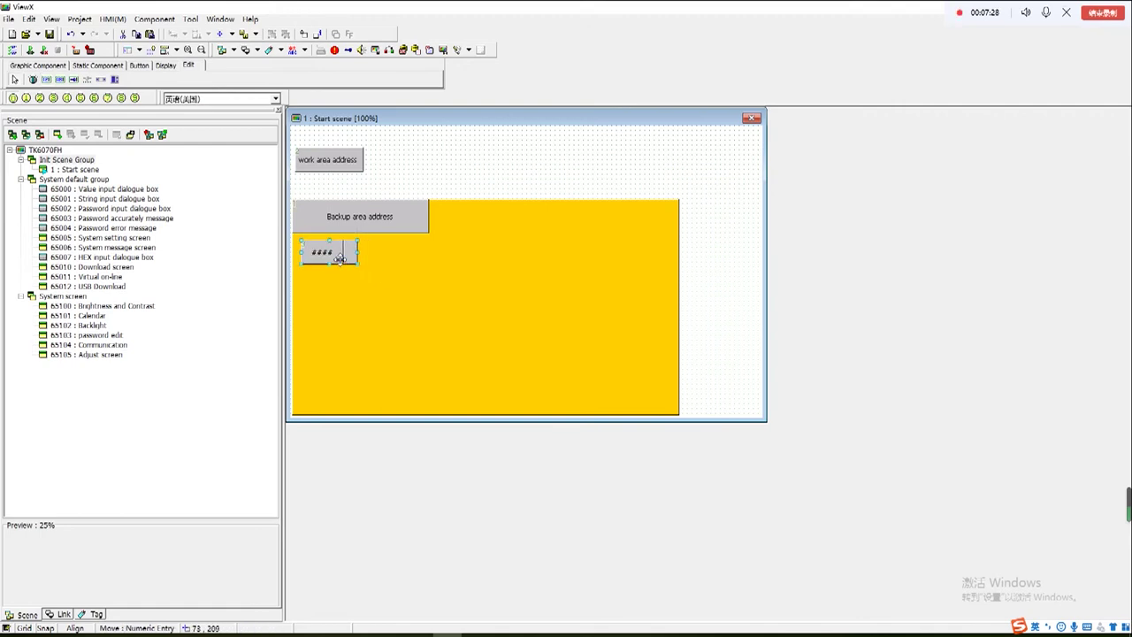
double_click(348, 262)
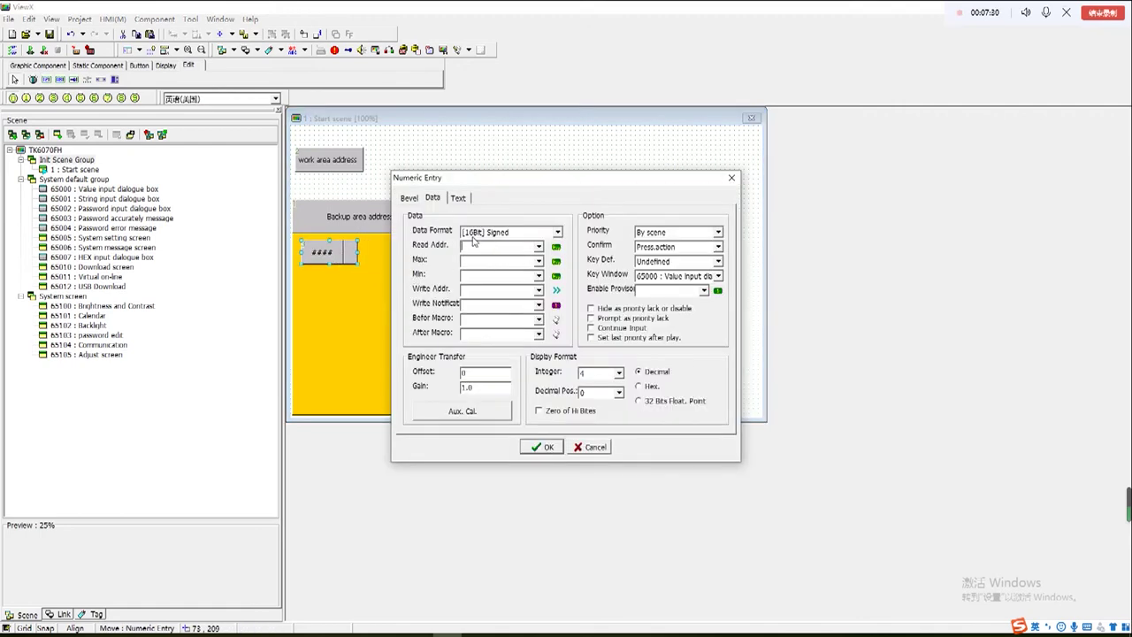
click(483, 248)
text(N100)
click(468, 294)
text(N10)
click(546, 447)
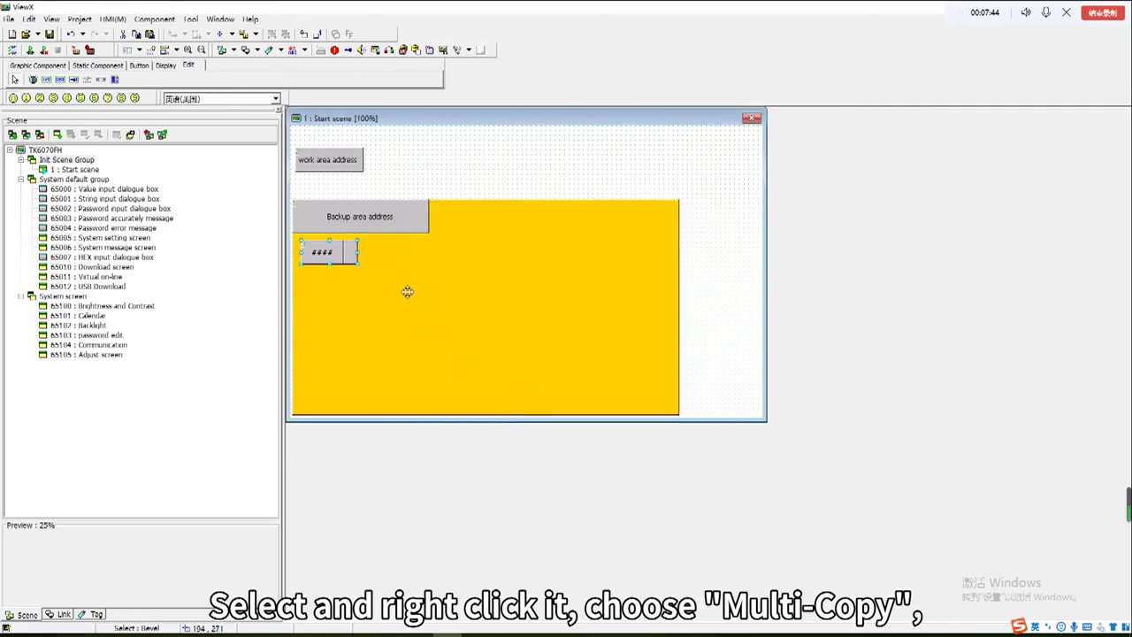
Step: Multi-copy the N100 numeric entry as 4 horizontal by 6 vertical, incrementing horizontally with offset +1
right_click(344, 255)
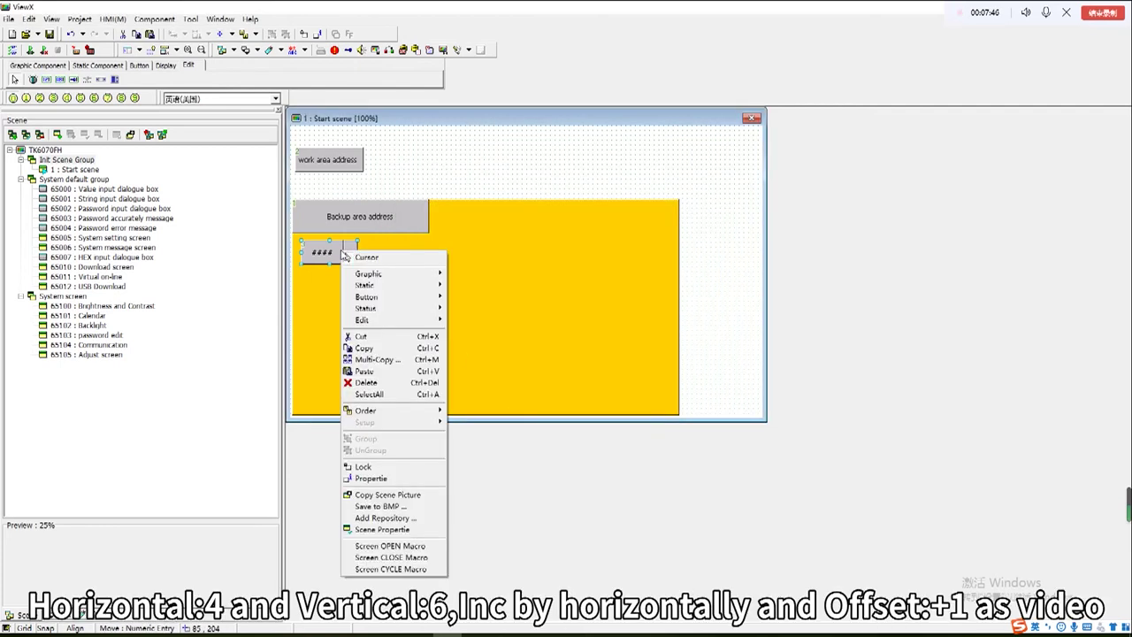
right_click(332, 256)
click(334, 256)
right_click(329, 246)
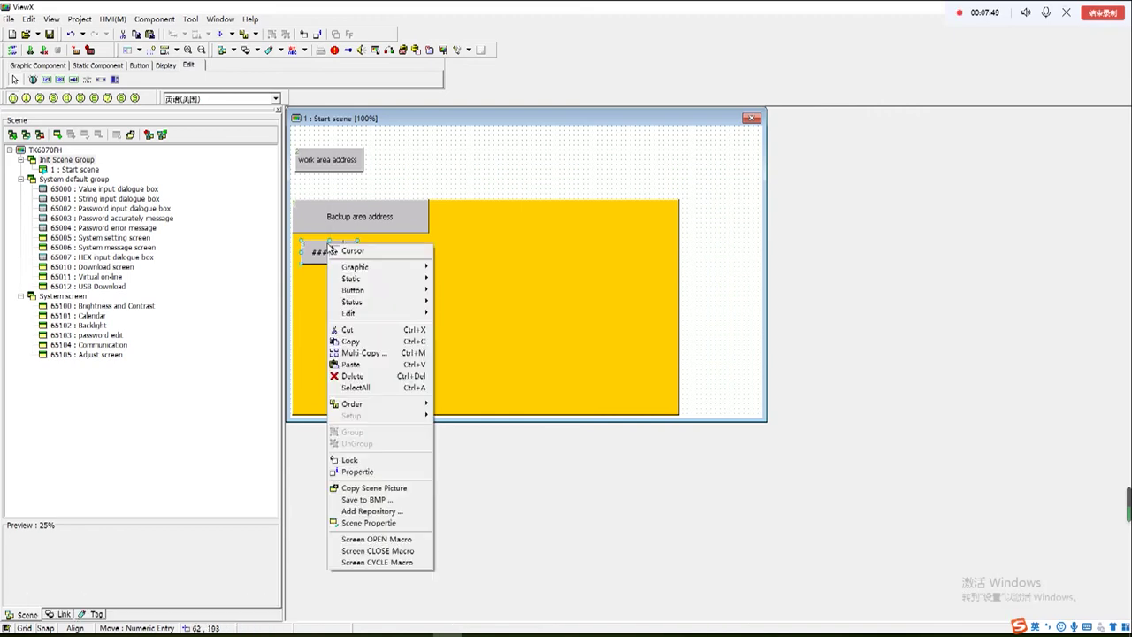
click(358, 354)
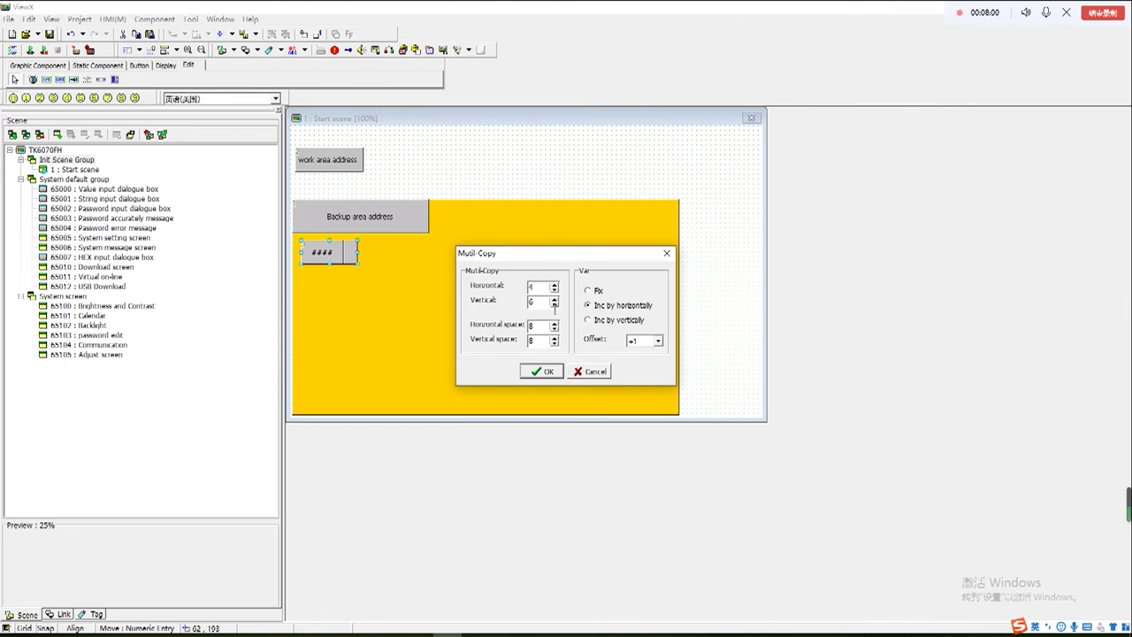
click(548, 372)
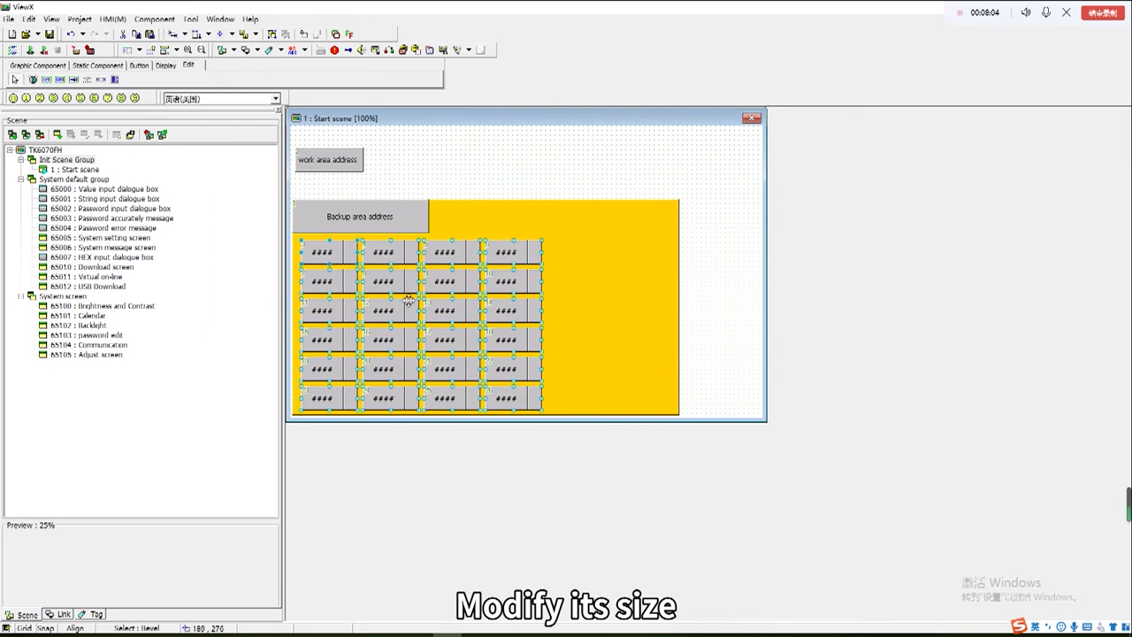
Step: Move the grid of numeric entries toward the bevel's center and shift the "Backup area address" label up over the bevel's top edge
click(409, 300)
drag(577, 255, 650, 248)
drag(297, 237, 555, 424)
drag(474, 352, 520, 349)
drag(660, 300, 589, 308)
drag(401, 222, 404, 204)
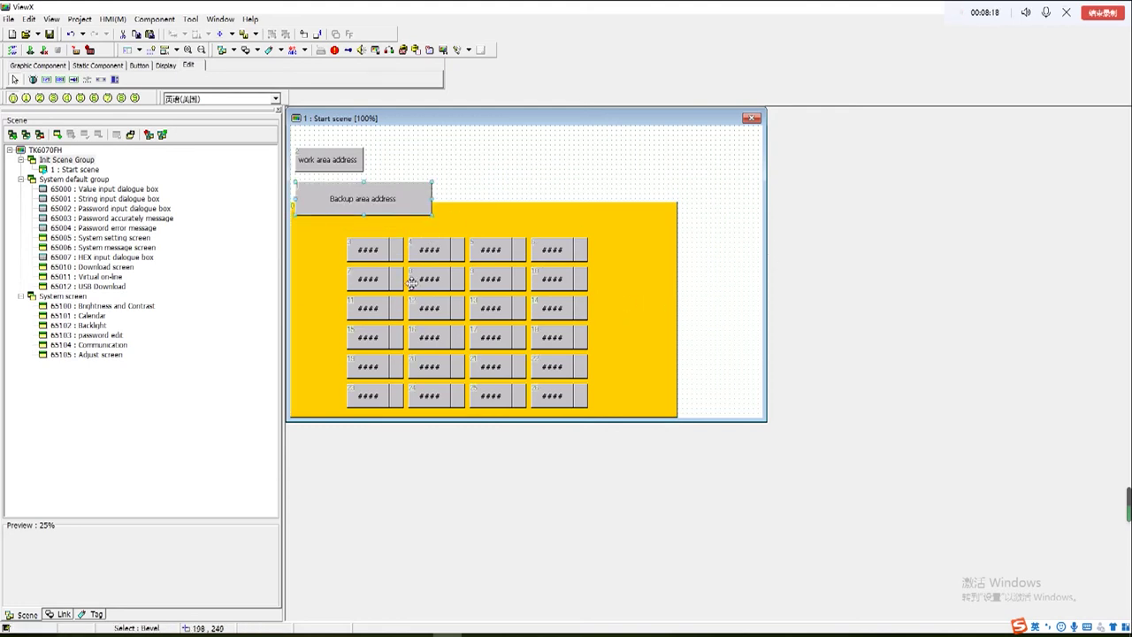
Step: Check the read and write addresses of the first two numeric entries in the grid's top row
double_click(389, 259)
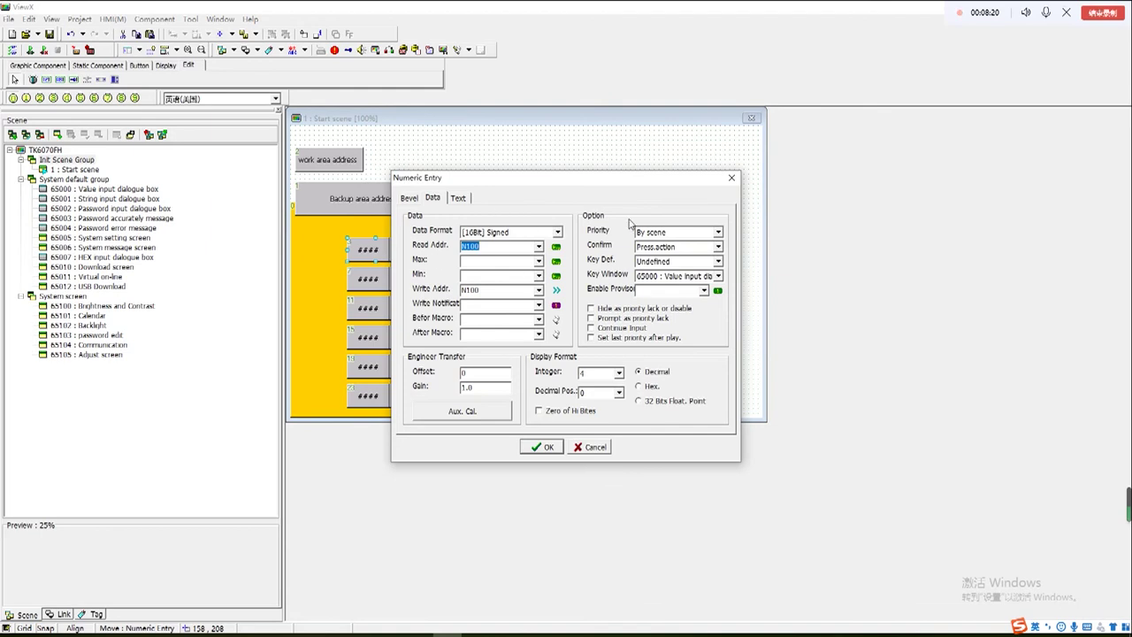
click(731, 177)
double_click(440, 262)
click(731, 178)
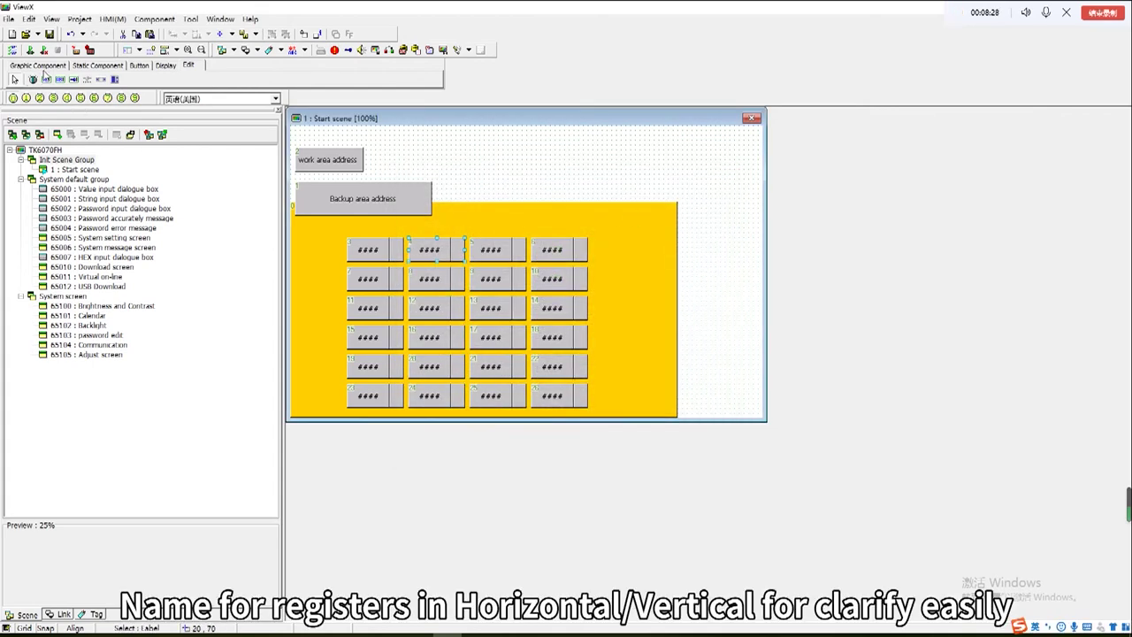
Step: Add a label reading "N100" above the grid's first column and size it to about 82 by 24
click(98, 66)
click(33, 78)
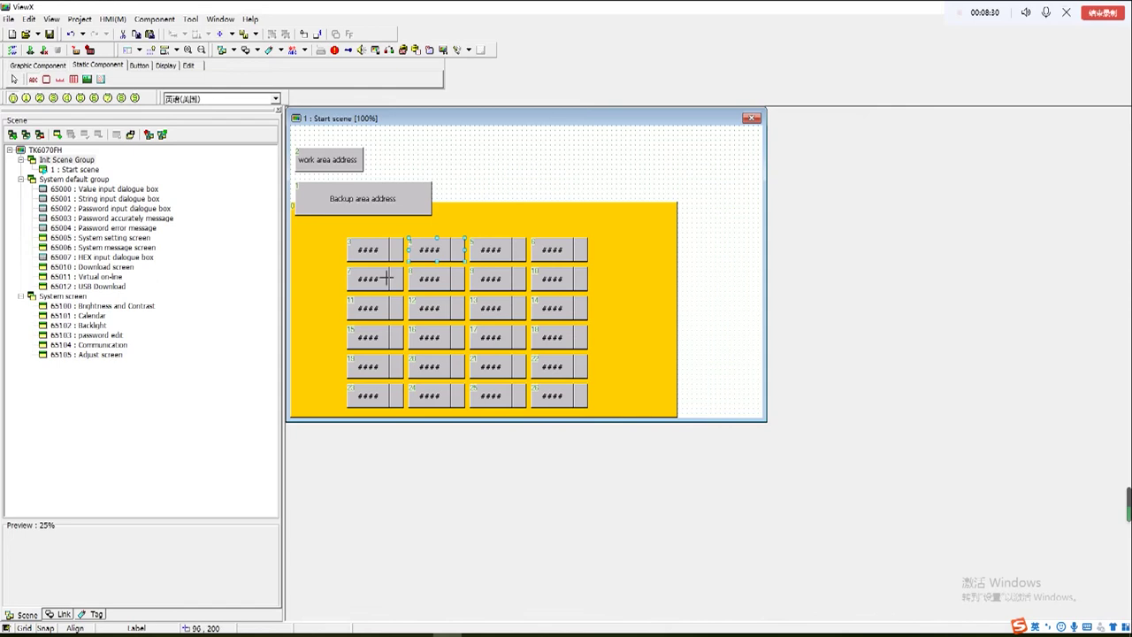
click(356, 225)
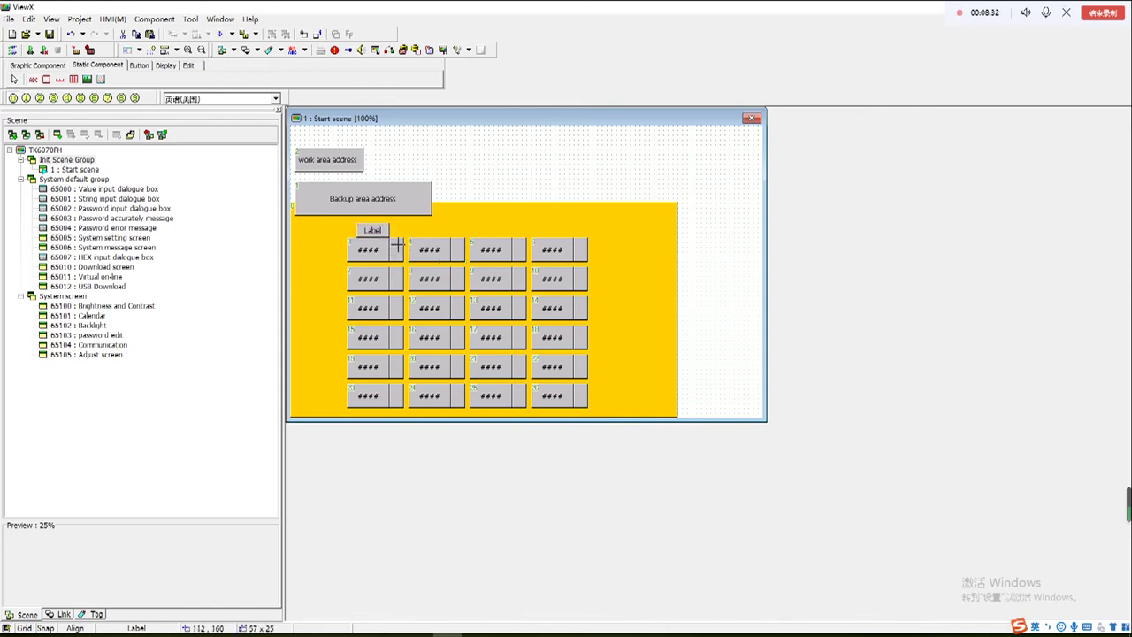
double_click(373, 231)
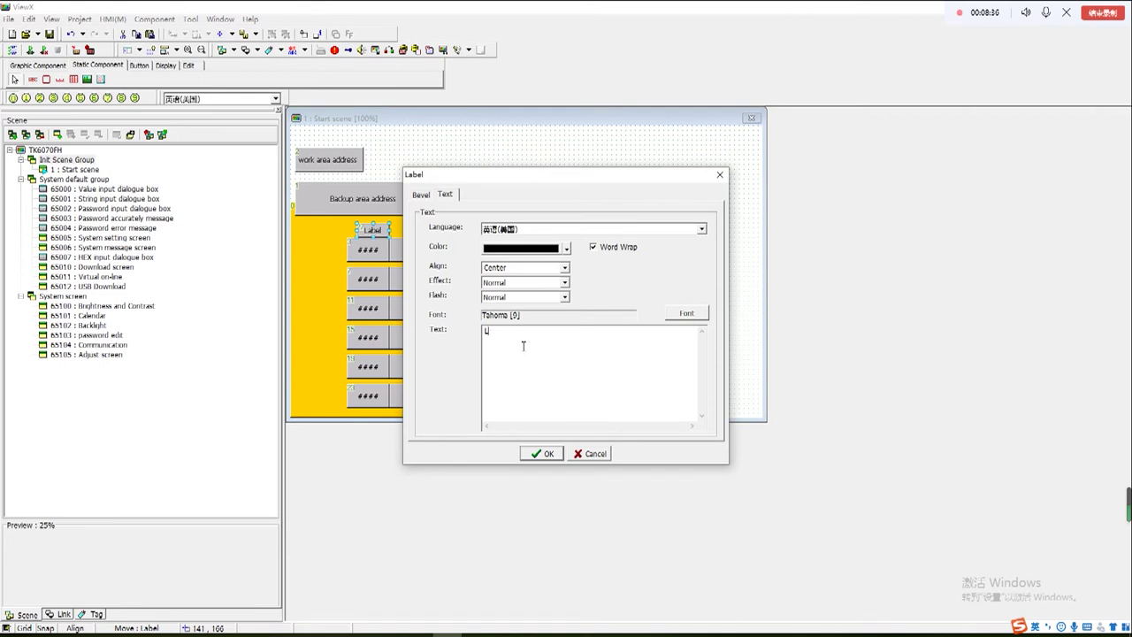
text(N100)
click(558, 456)
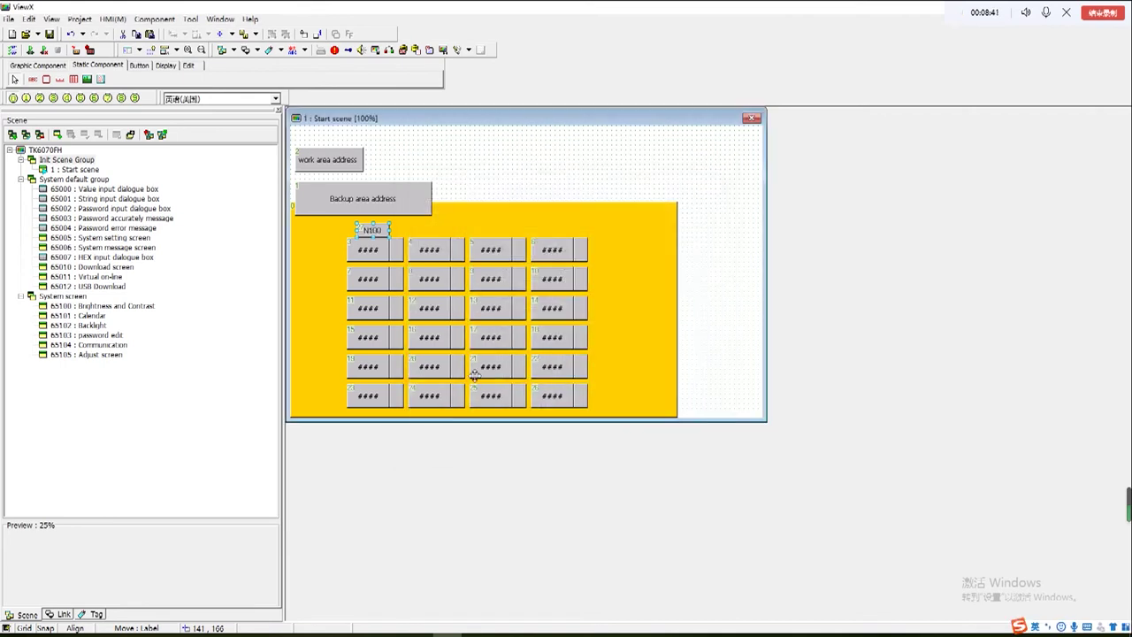
mouse_move(385, 229)
mouse_down()
mouse_move(408, 229)
mouse_move(389, 233)
mouse_up()
Step: Copy the N100 label above the grid's second column and change its text to "N101"
right_click(383, 231)
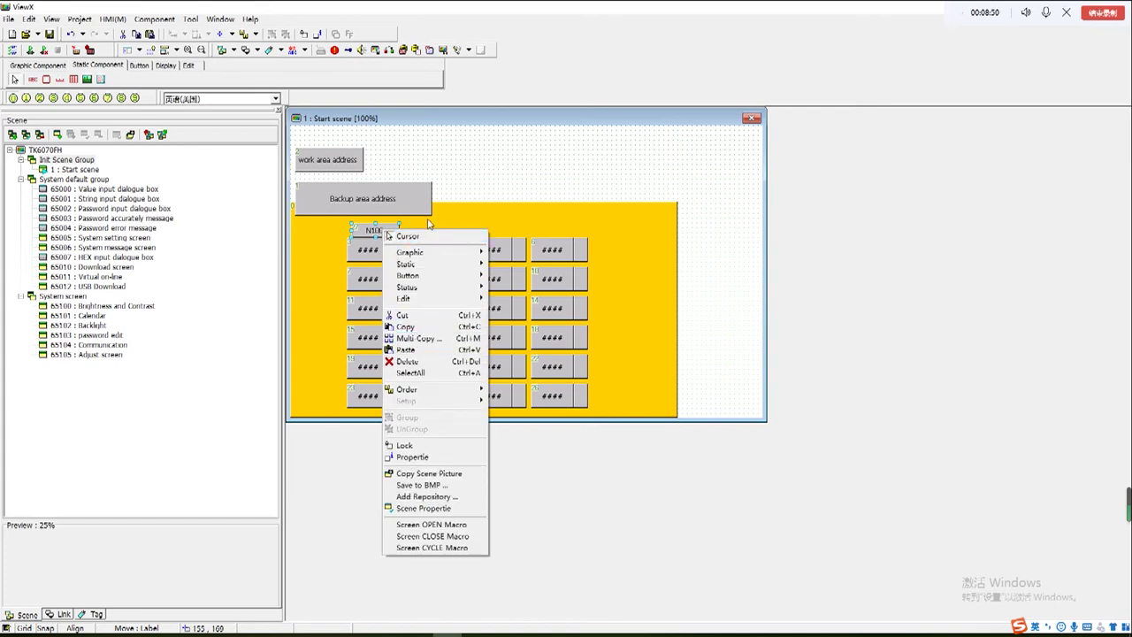
click(473, 165)
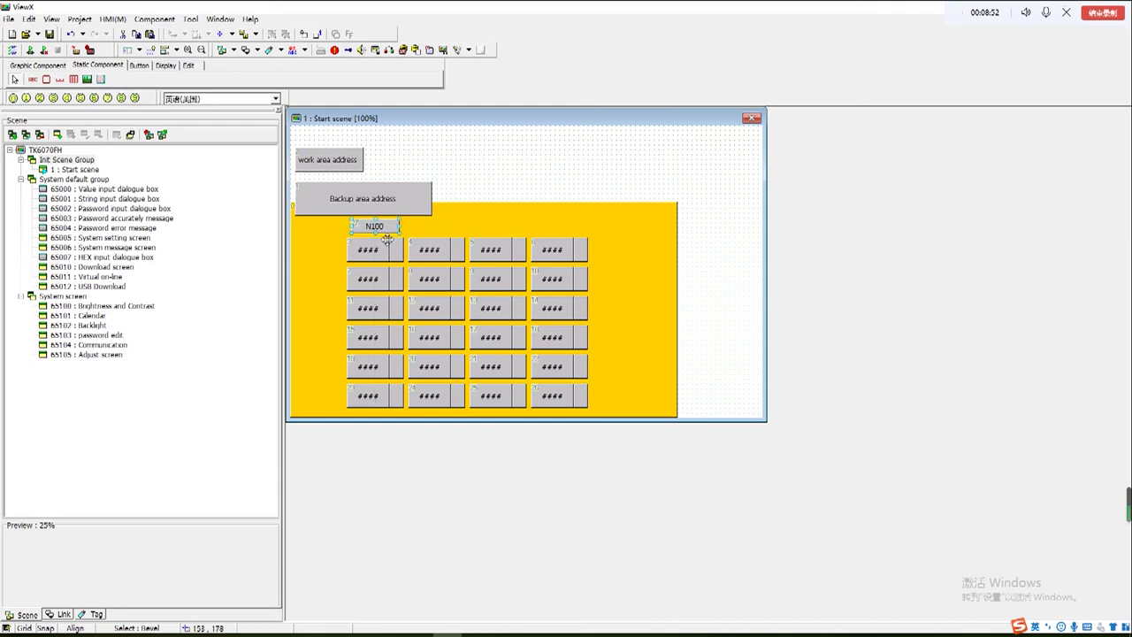
drag(386, 235, 443, 230)
double_click(443, 230)
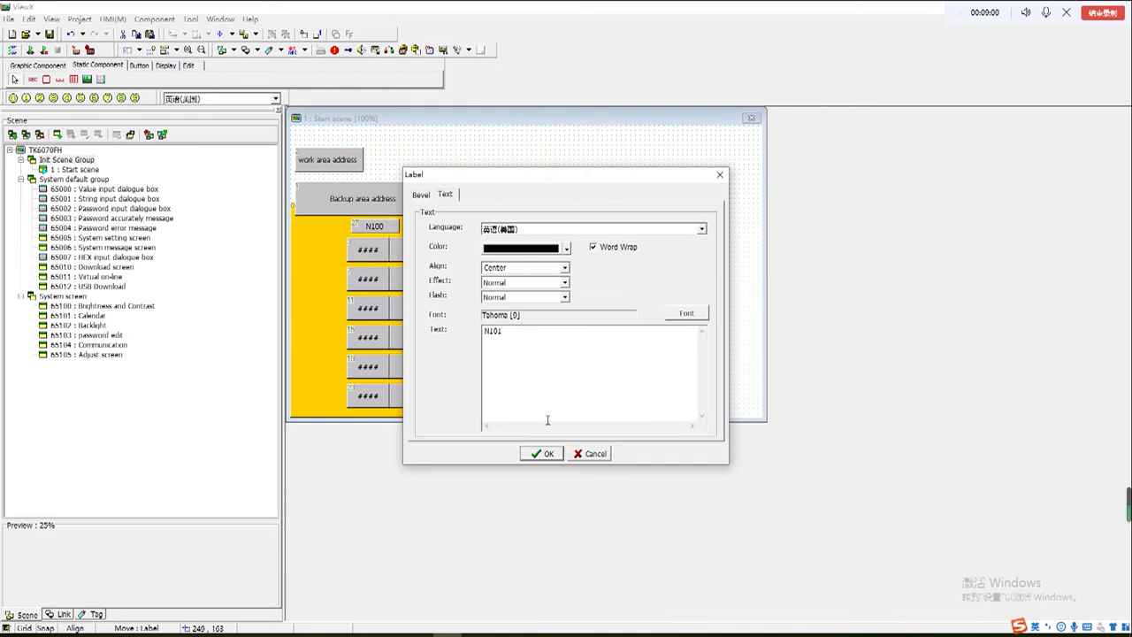
click(541, 454)
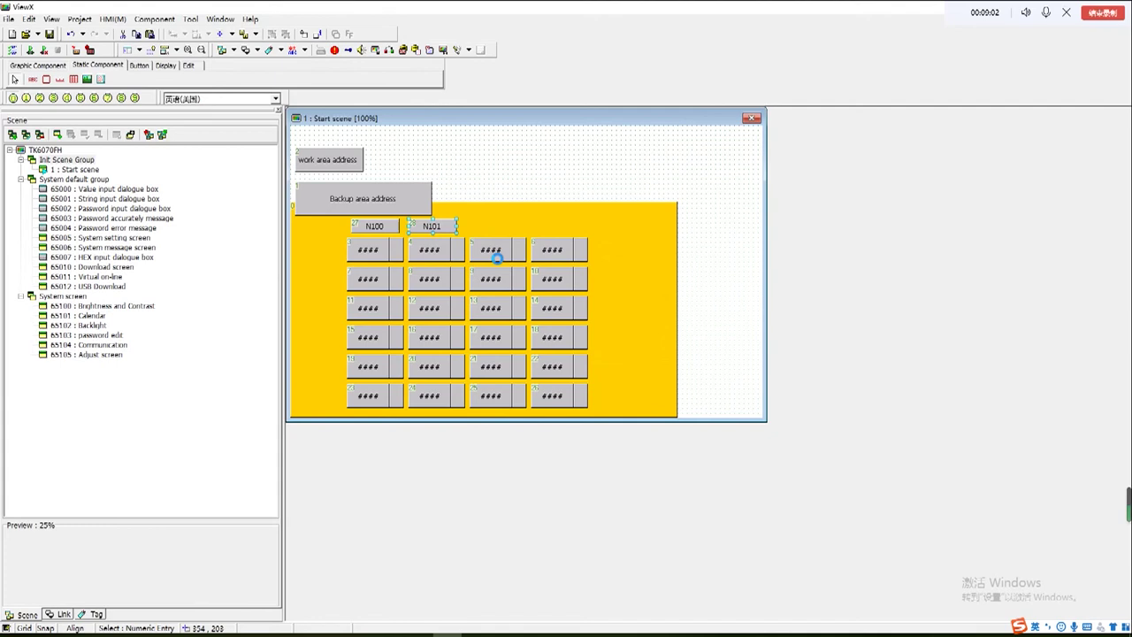
Step: Place another copy of the N100 label above the grid's third column and change its text to "N102"
drag(431, 227, 500, 229)
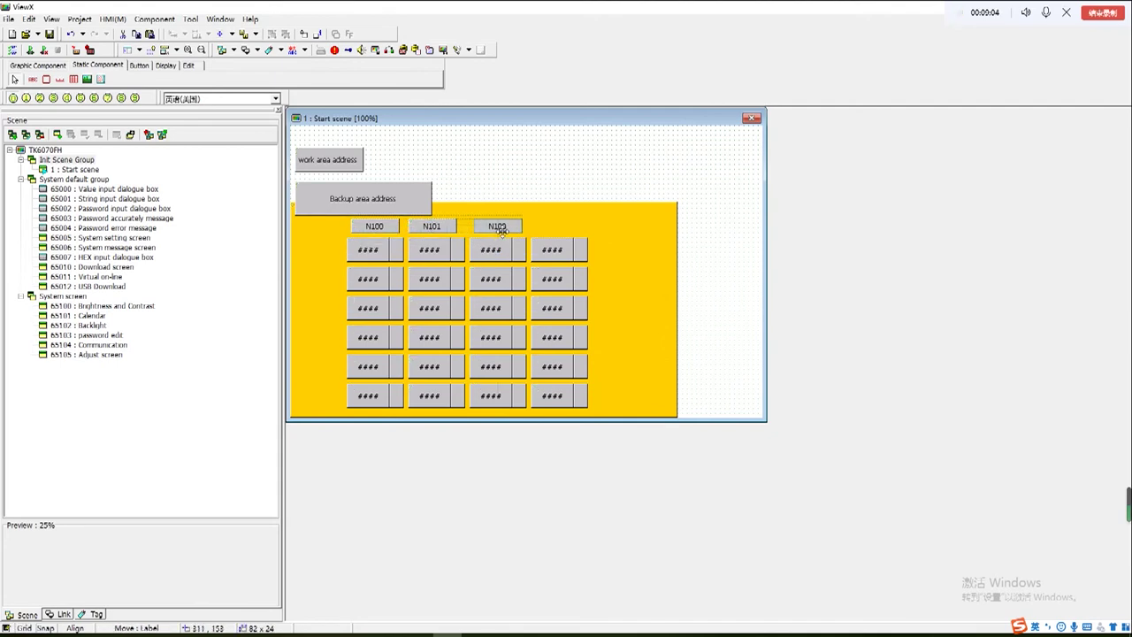
double_click(499, 228)
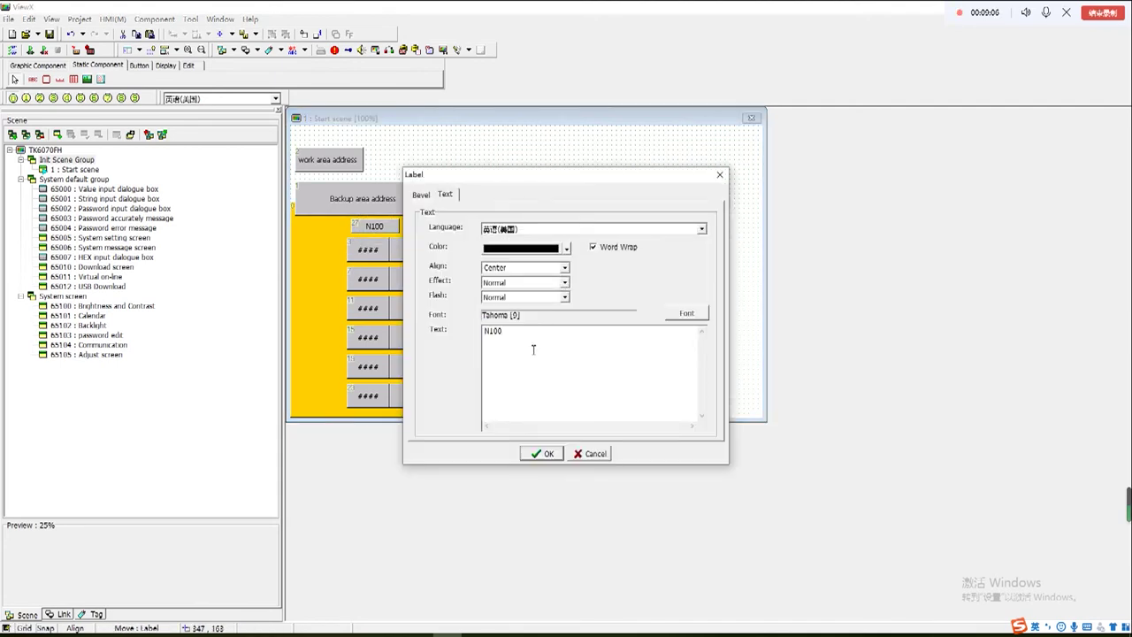
click(541, 454)
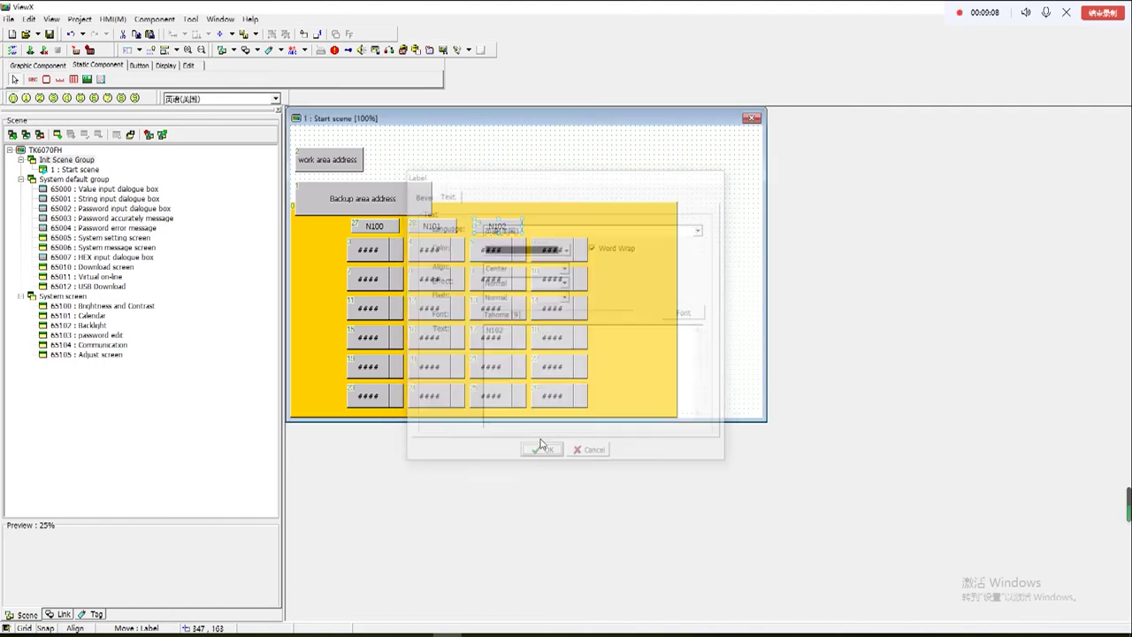
Step: Add a label copy reading "N103" above the grid's fourth column and check the addresses of the entry below it
key(ctrl+v)
drag(386, 248, 560, 235)
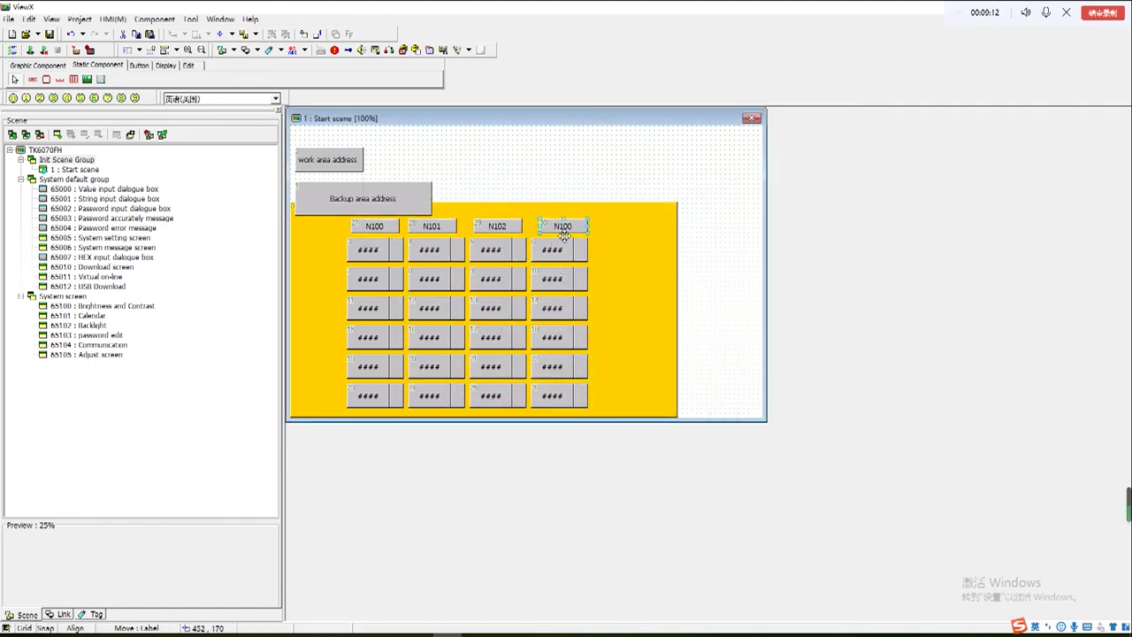
double_click(560, 231)
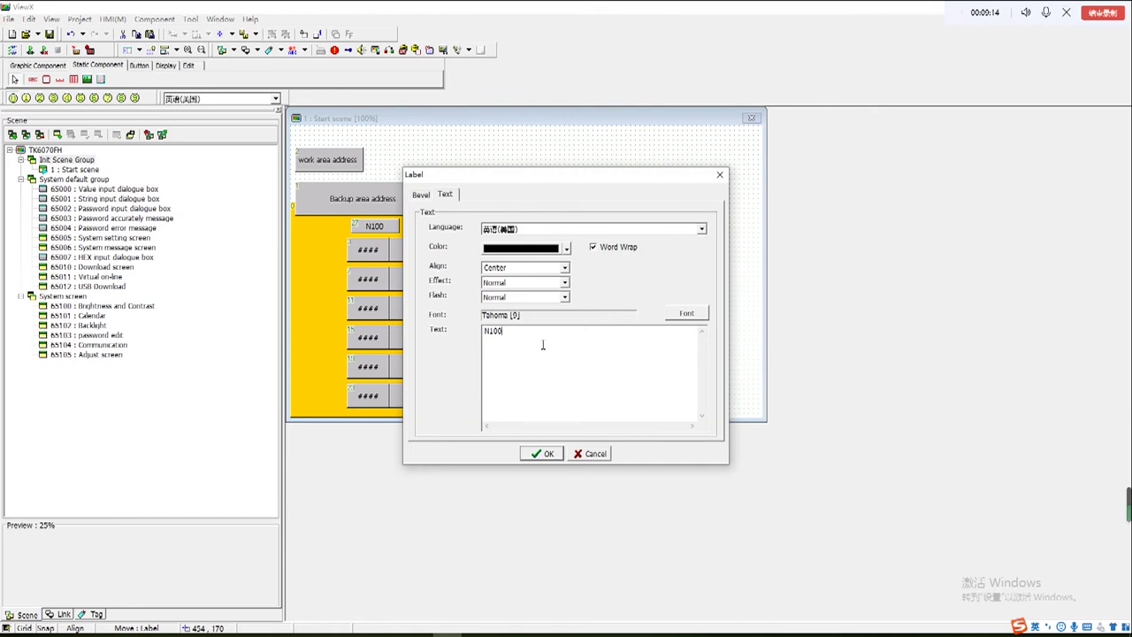
click(544, 459)
double_click(564, 259)
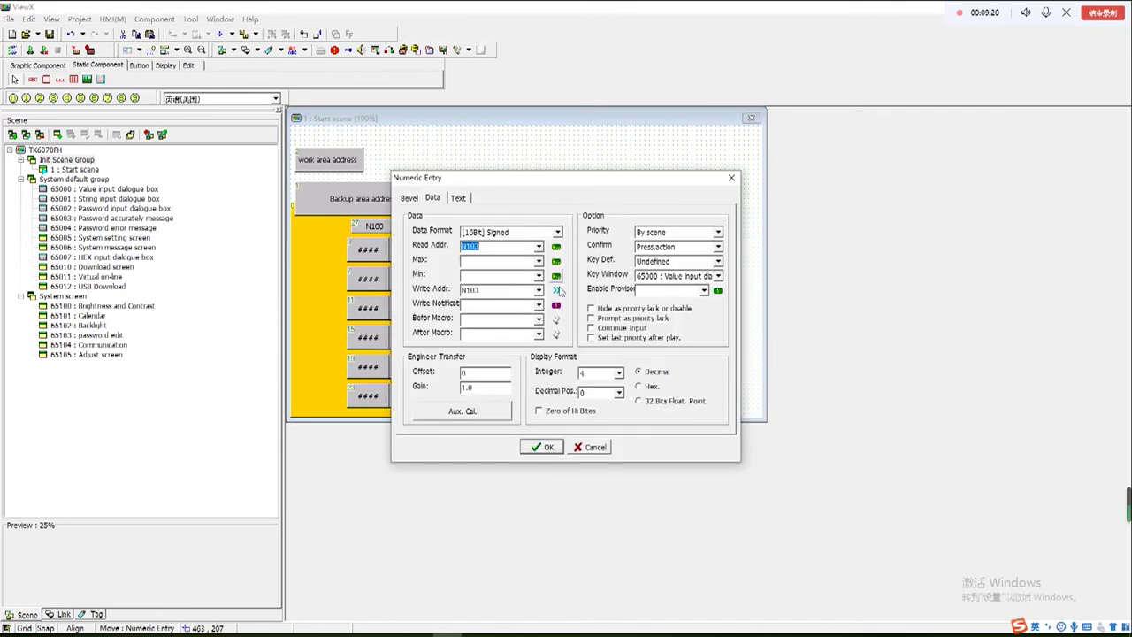
click(731, 178)
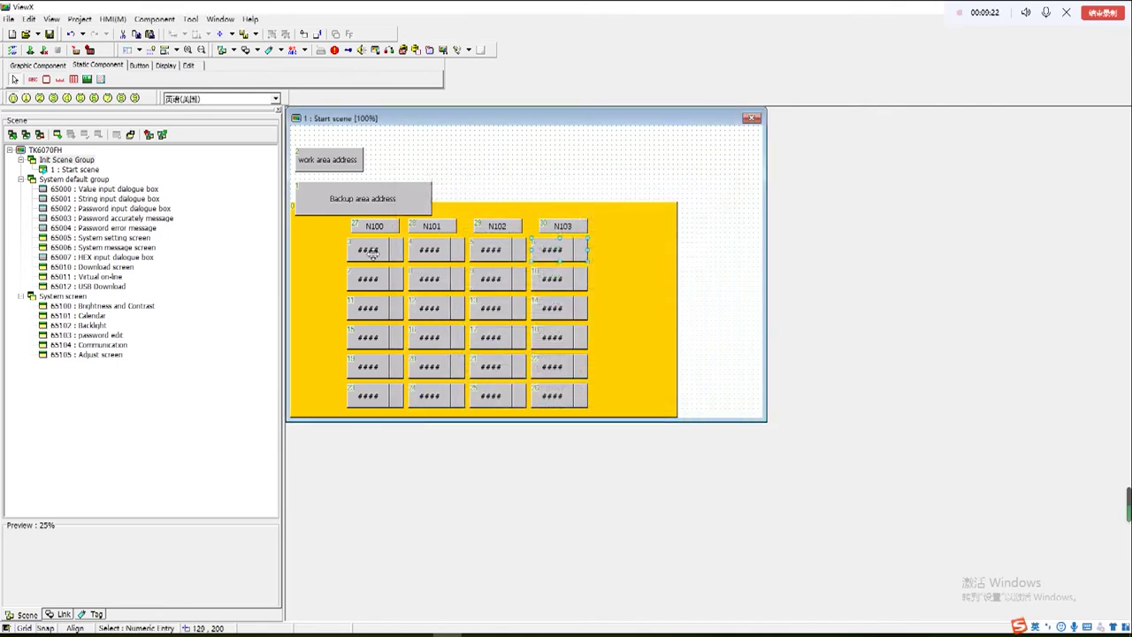
Step: Check the second row's first entry address and place a label copy reading "N104" beside that row, left of the grid
double_click(370, 283)
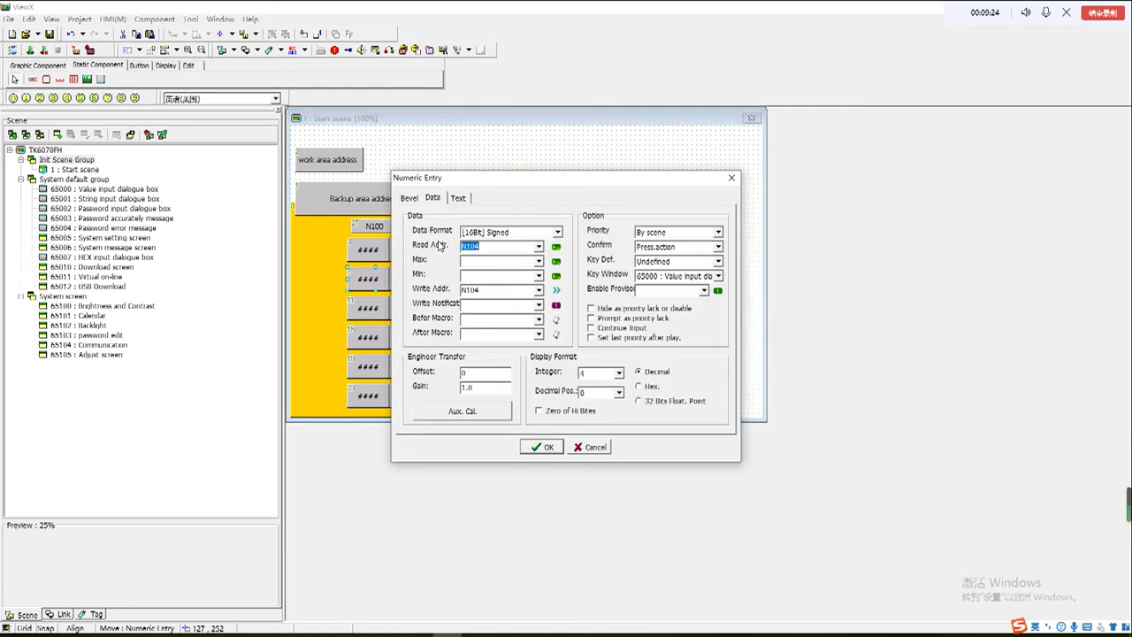
click(541, 447)
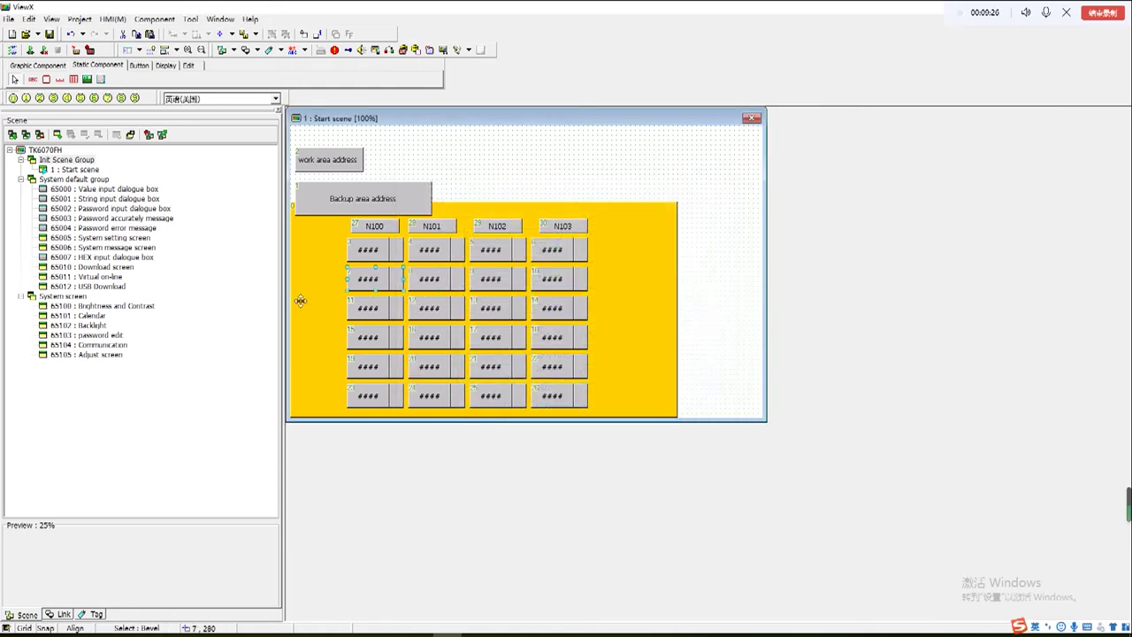
click(374, 229)
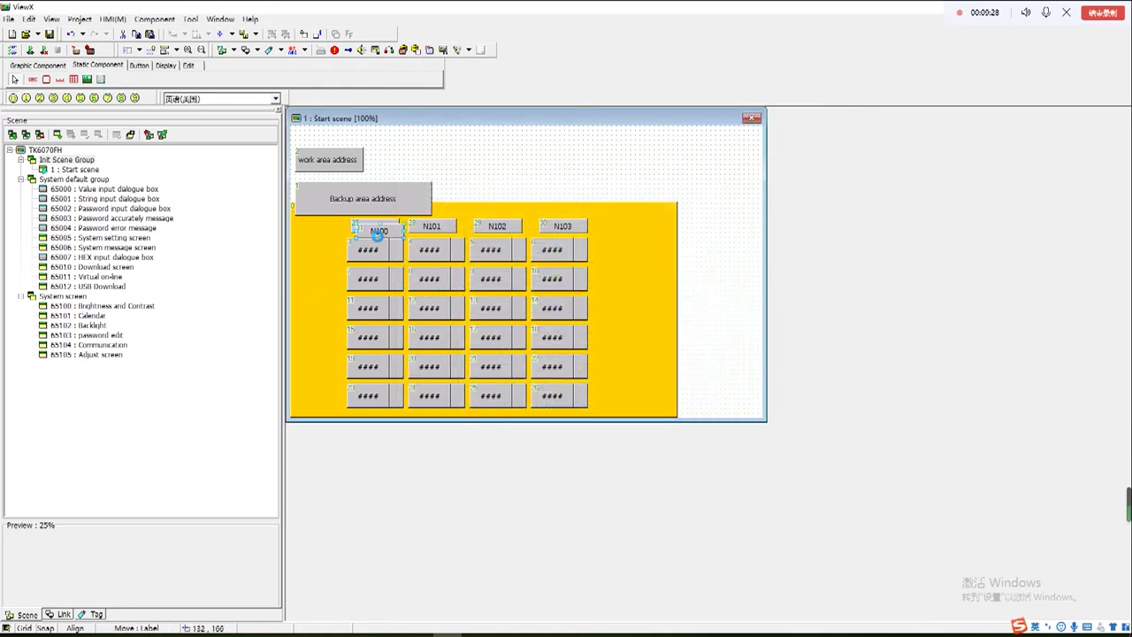
drag(375, 232, 325, 287)
double_click(320, 280)
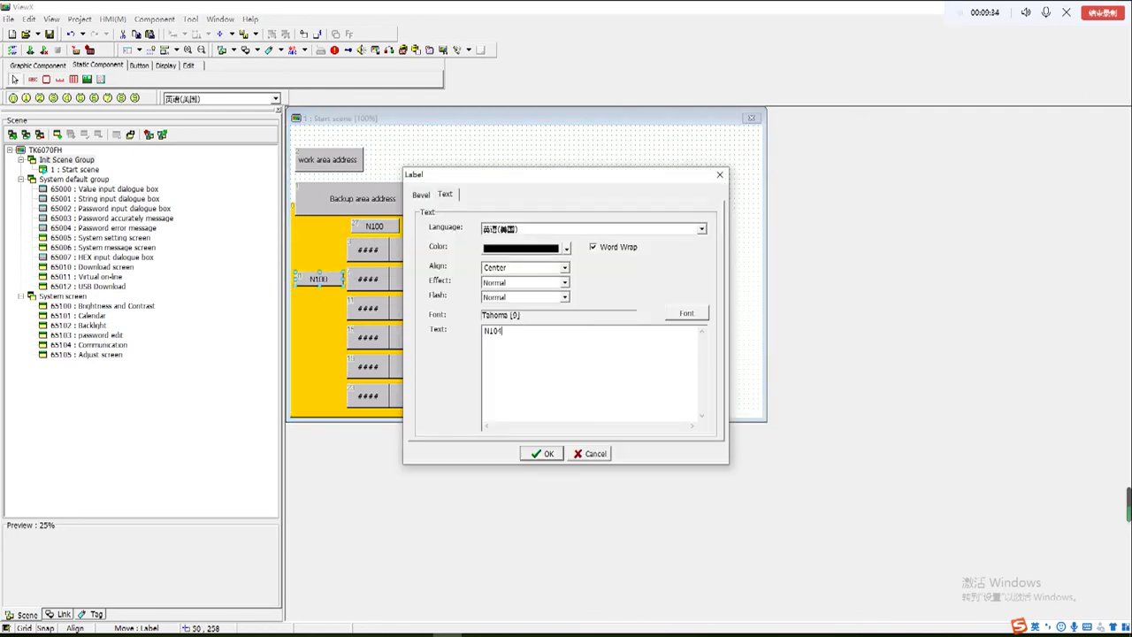
click(544, 453)
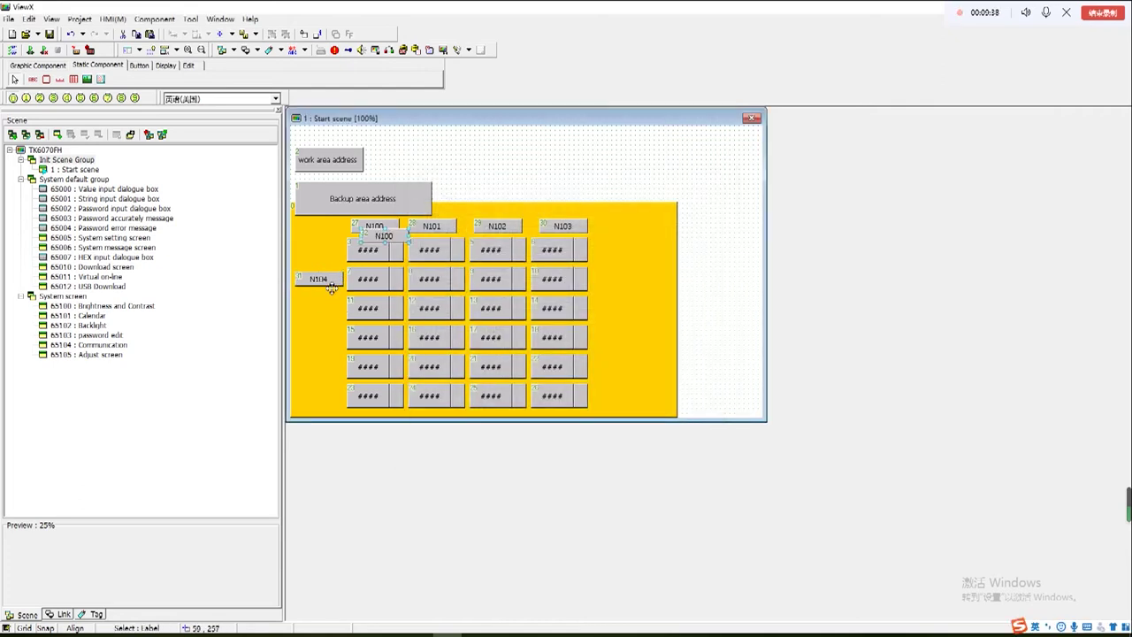
Step: Place a label copy beside the grid's third row, check that row's first entry address, and change the label text to "N108"
drag(375, 228, 299, 334)
click(373, 308)
double_click(374, 307)
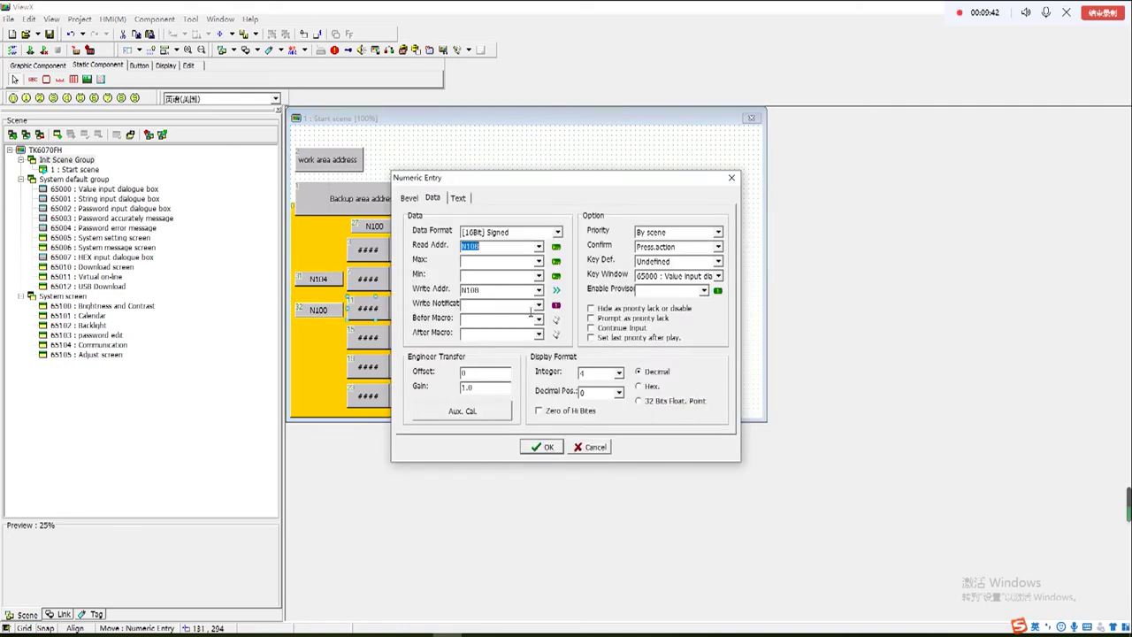
key(Escape)
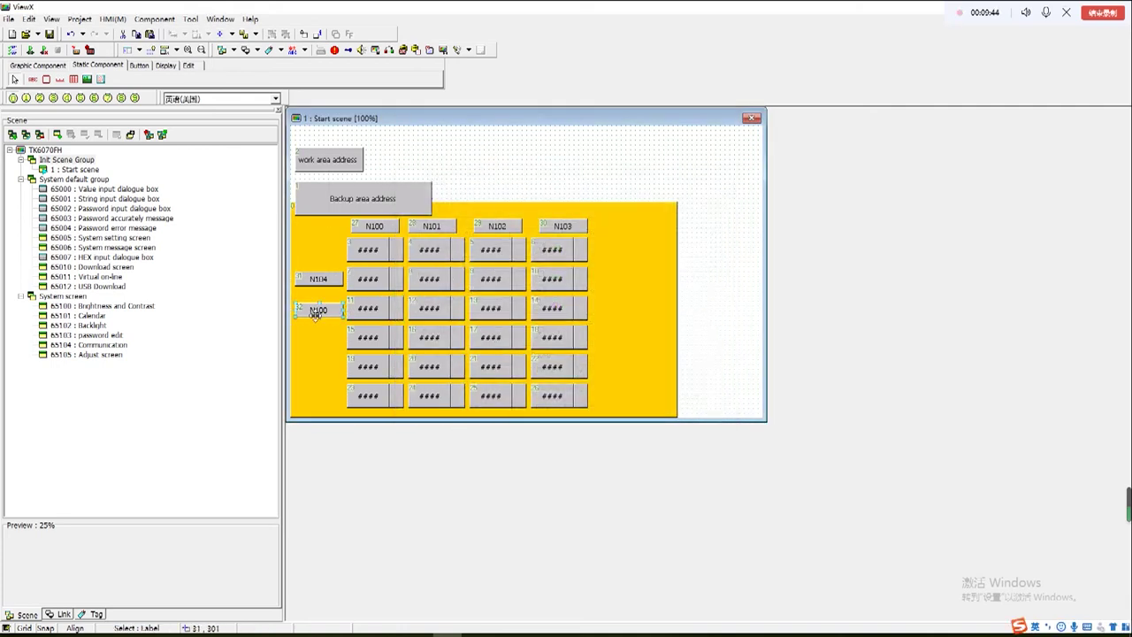
double_click(316, 311)
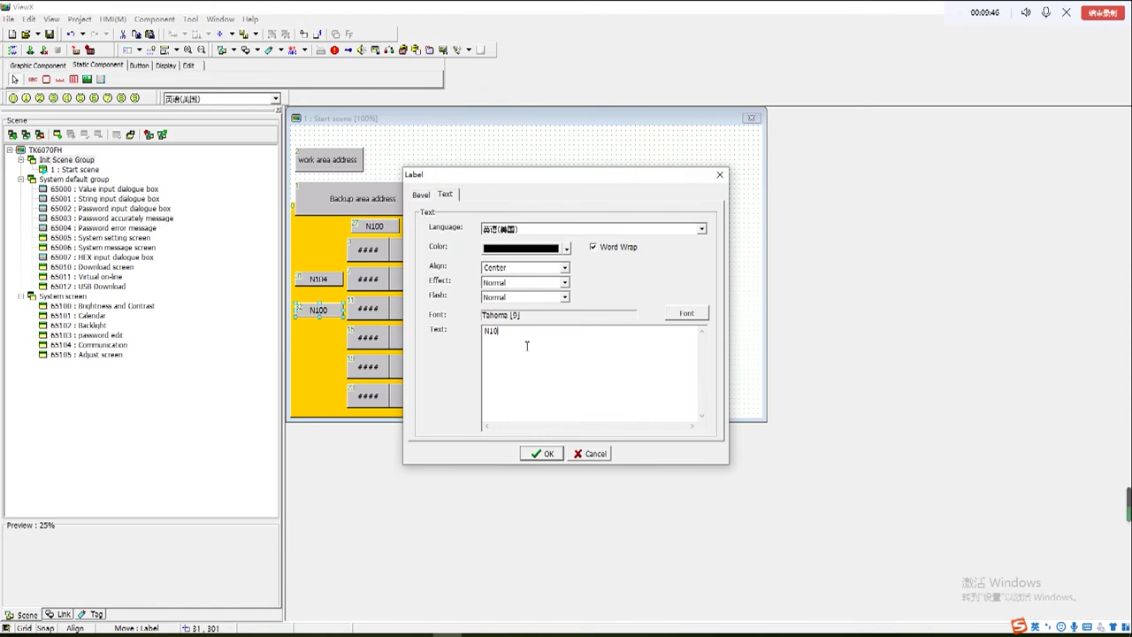
click(549, 453)
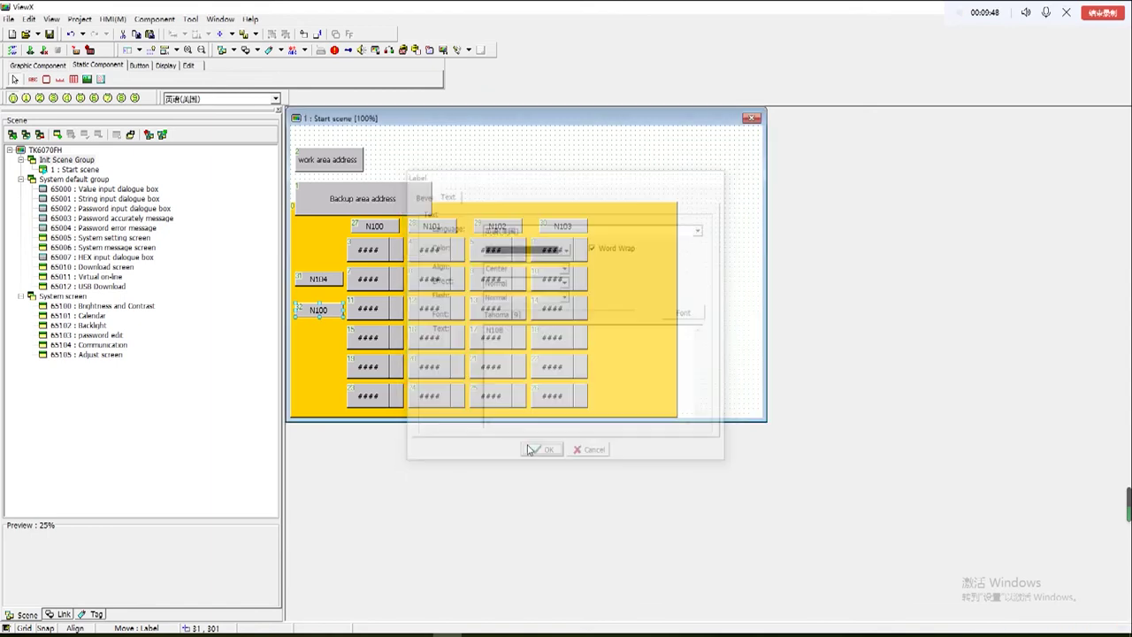
Step: Check the fourth row's first entry address and add a label copy reading "N112" beside that row
double_click(387, 343)
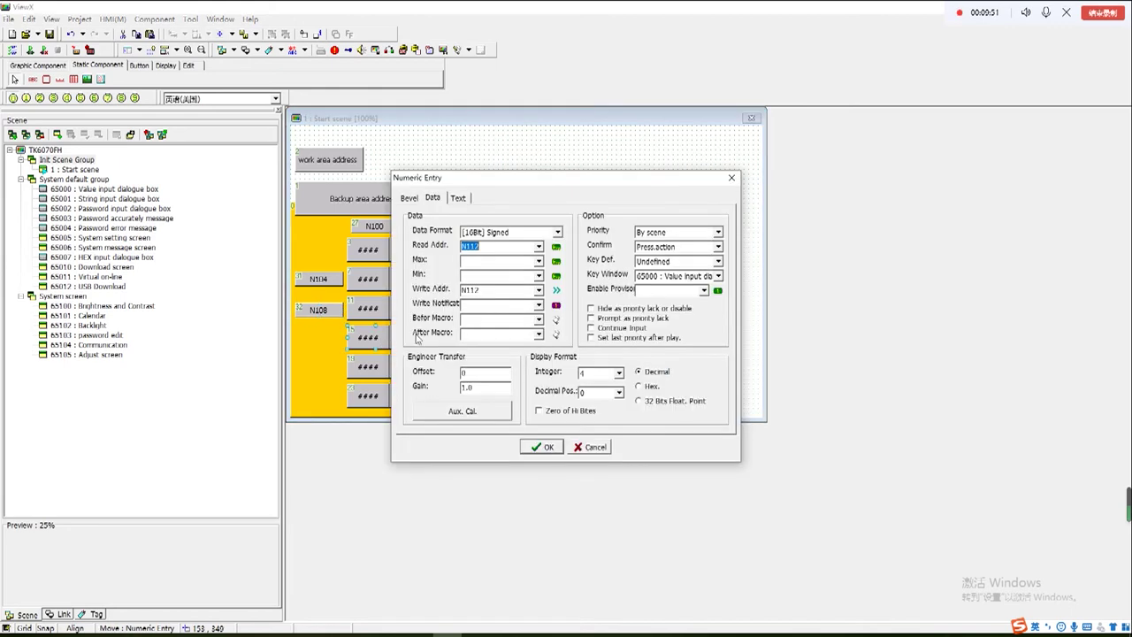
click(734, 181)
drag(316, 309, 319, 344)
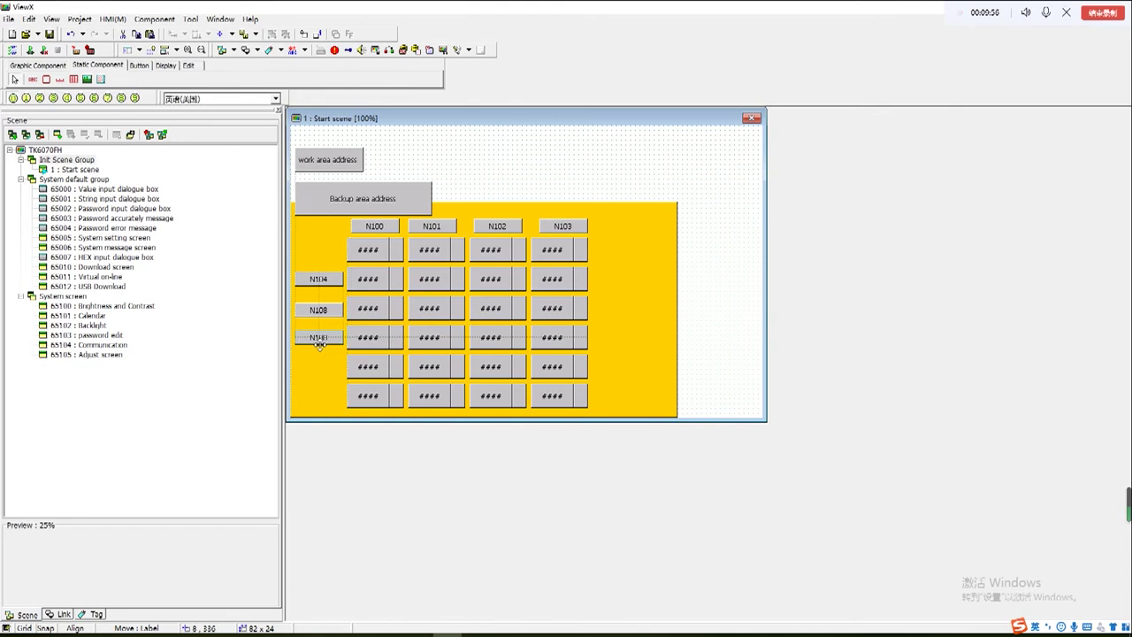
double_click(319, 341)
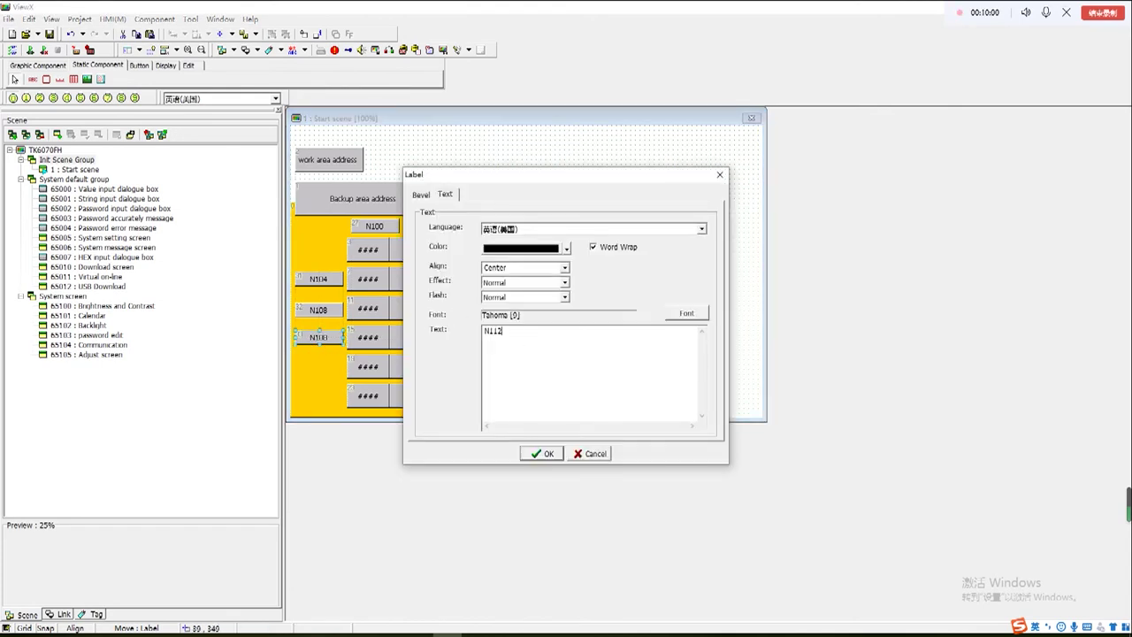
click(541, 452)
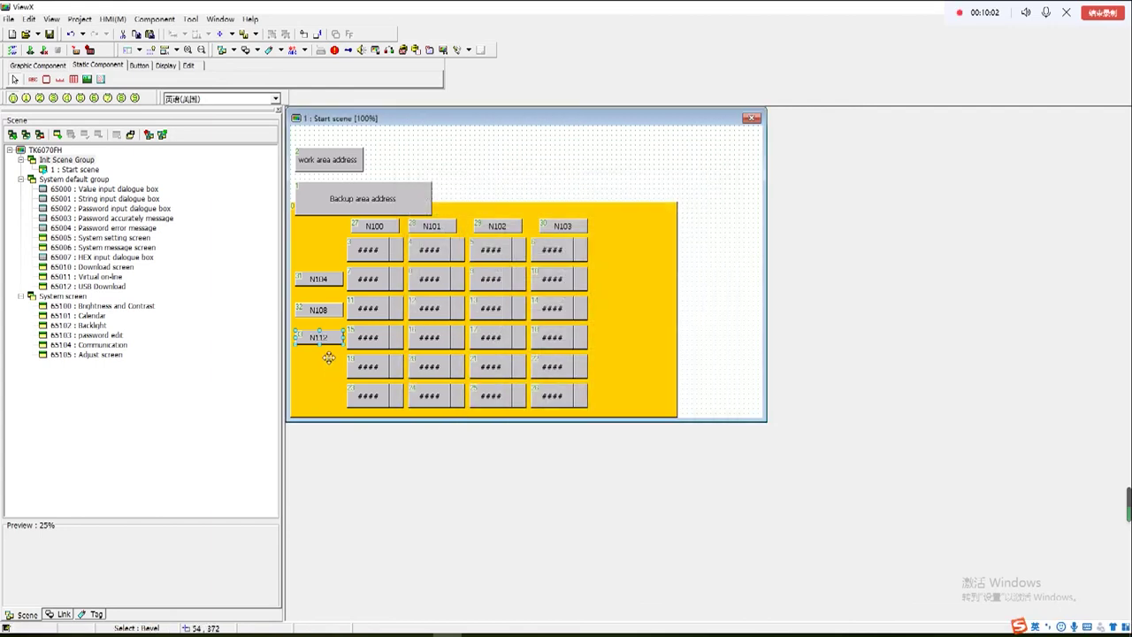
Step: Place a label copy beside the grid's fifth row, check that row's first entry address, and change the label text to "N116"
drag(327, 341, 326, 375)
double_click(368, 366)
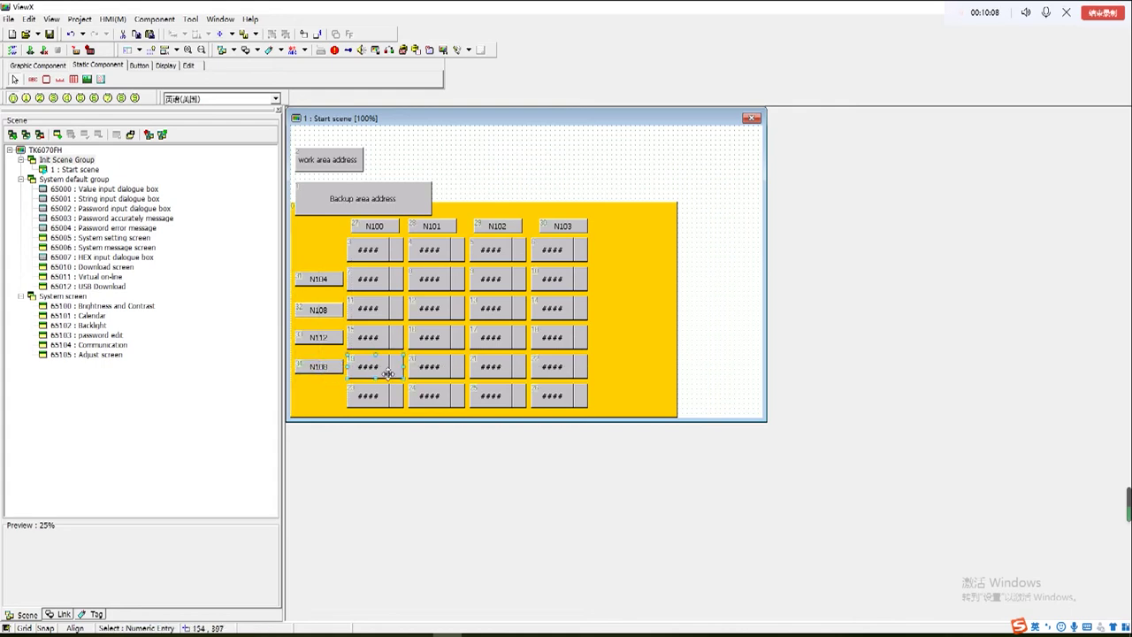
click(731, 179)
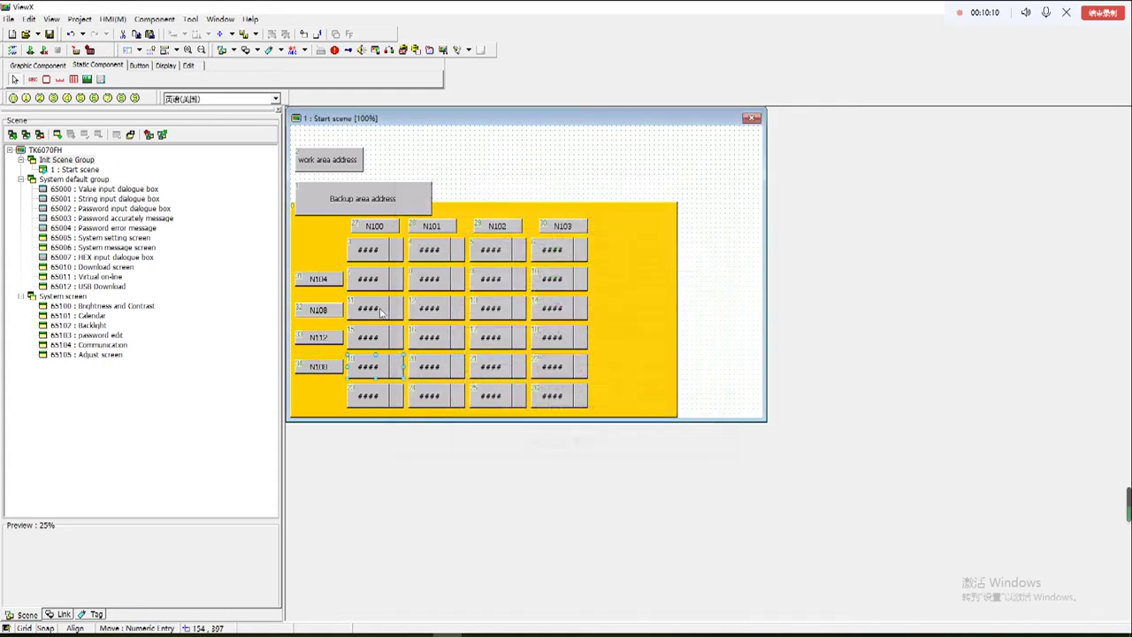
double_click(325, 366)
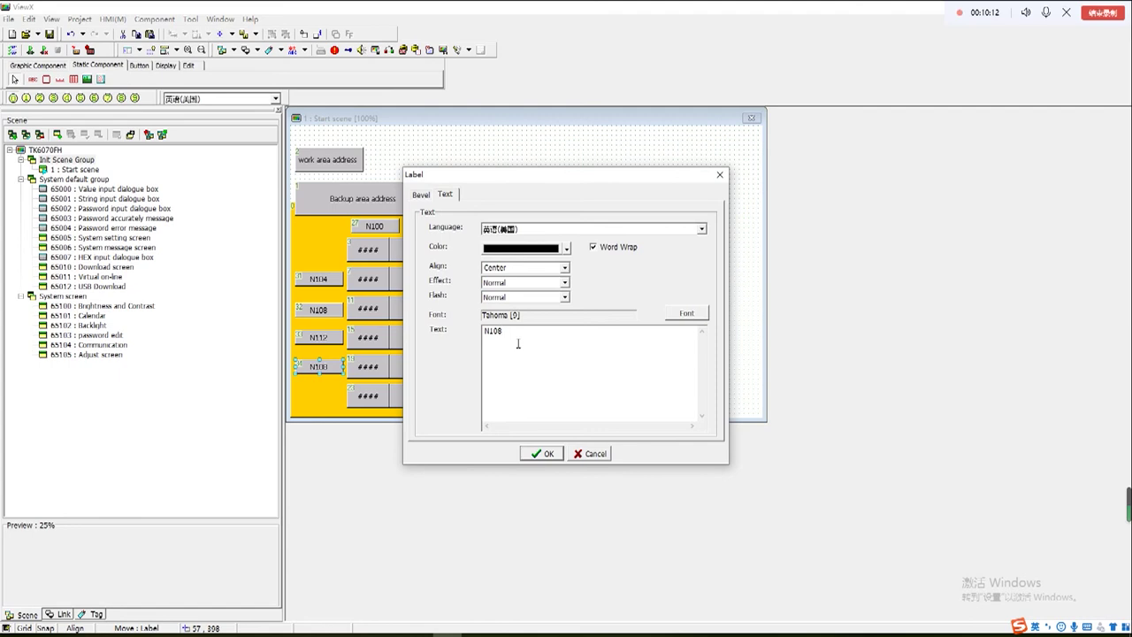
click(537, 454)
Step: Place a label copy beside the grid's last row and change its text to "N120"
drag(320, 309, 325, 395)
double_click(325, 395)
click(541, 453)
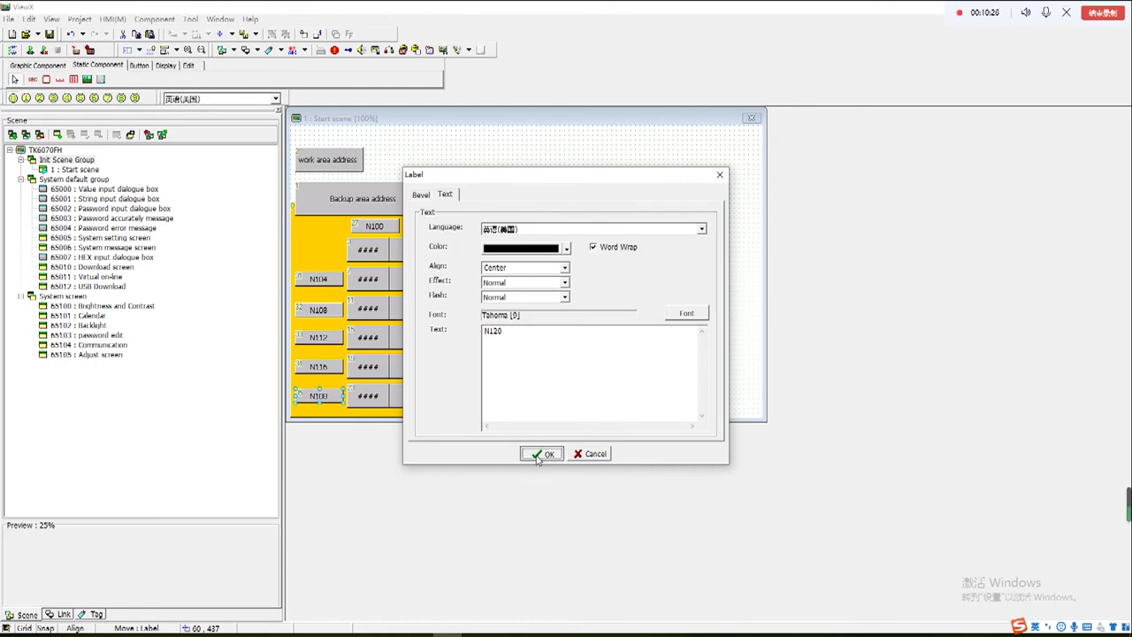
Step: Open the recipe table beside the grid and check the save addresses of parameters N10 to N13 in milk recipe row 0
click(89, 19)
click(92, 177)
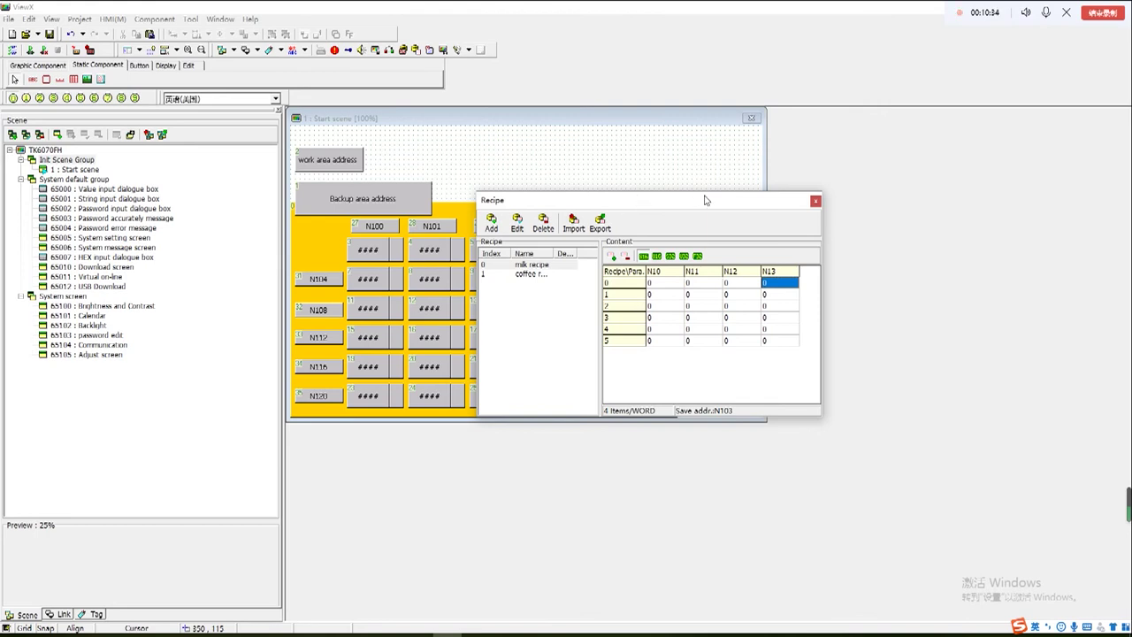
drag(706, 199, 696, 203)
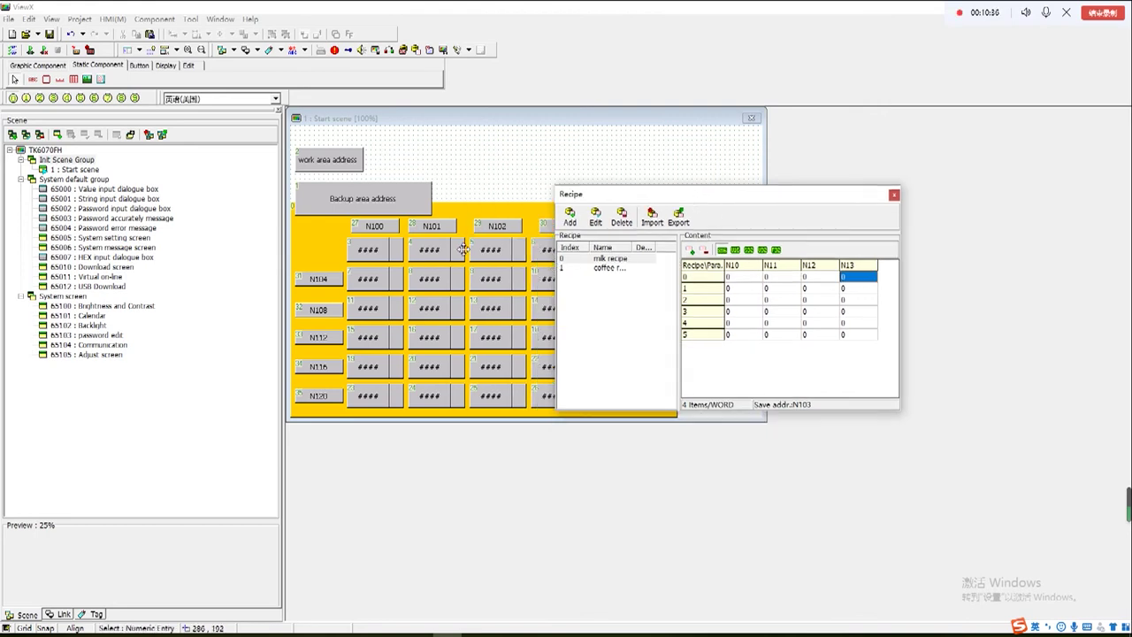
click(741, 277)
click(742, 277)
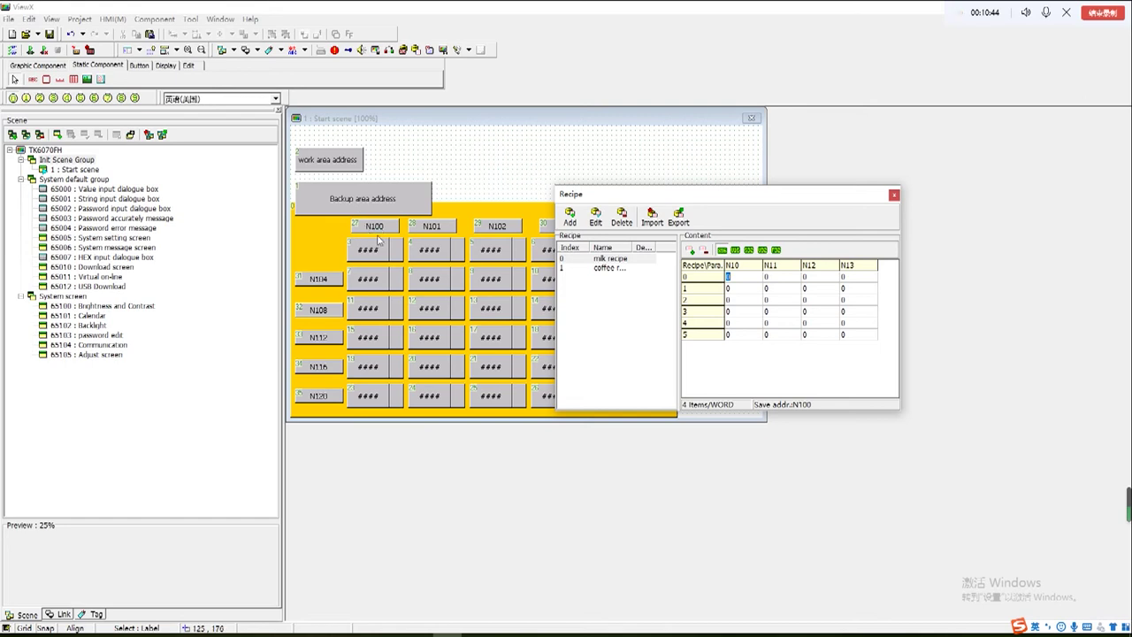
click(782, 277)
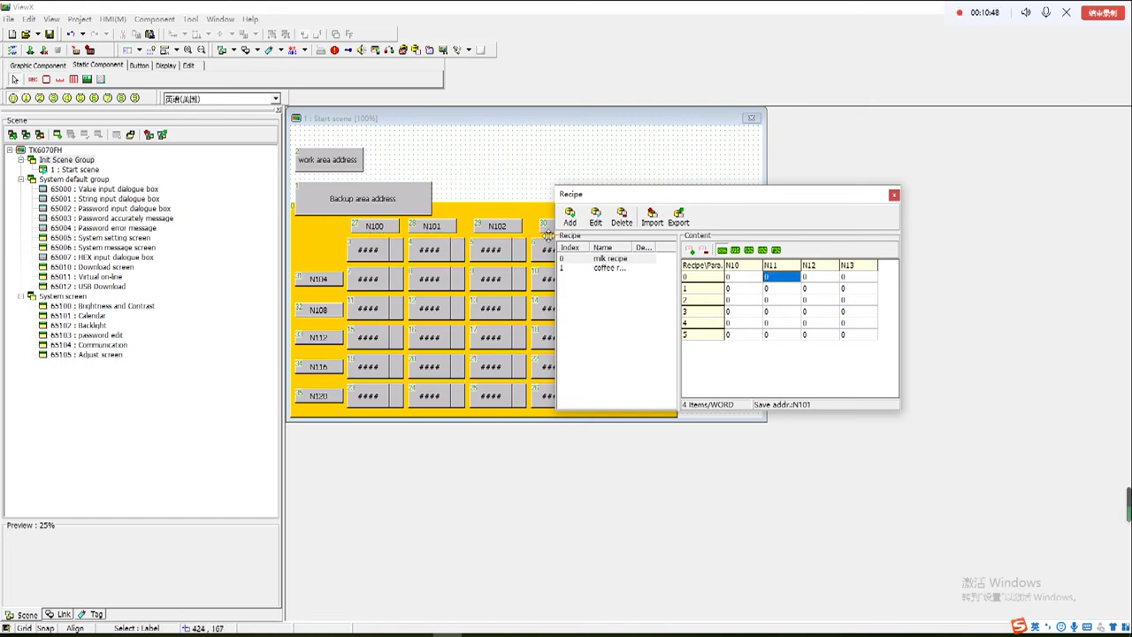
click(820, 279)
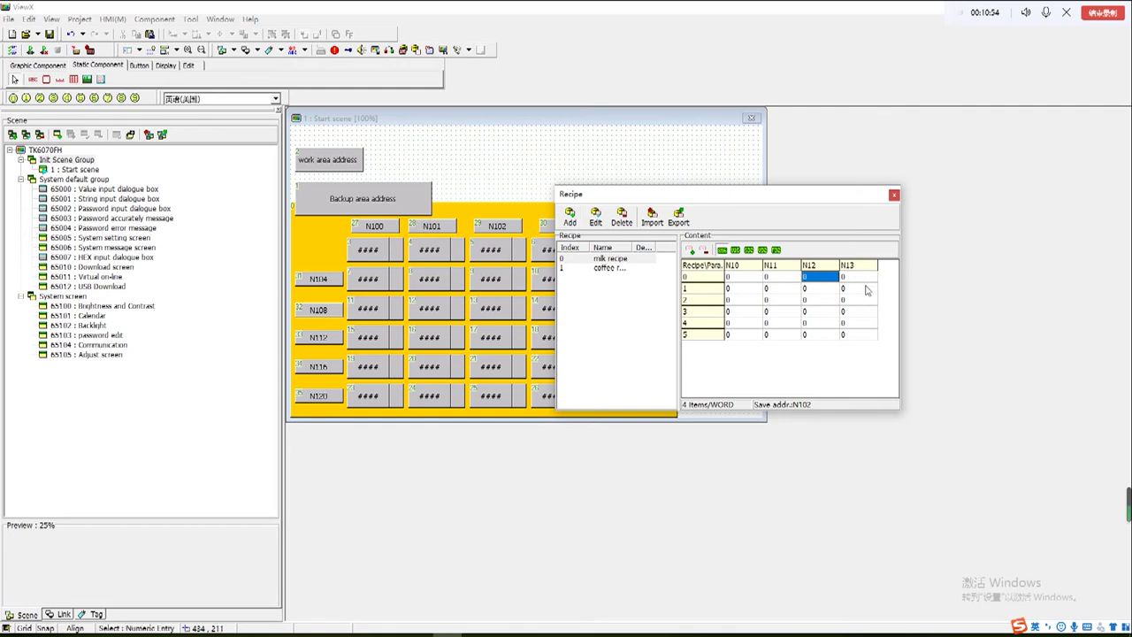
click(859, 278)
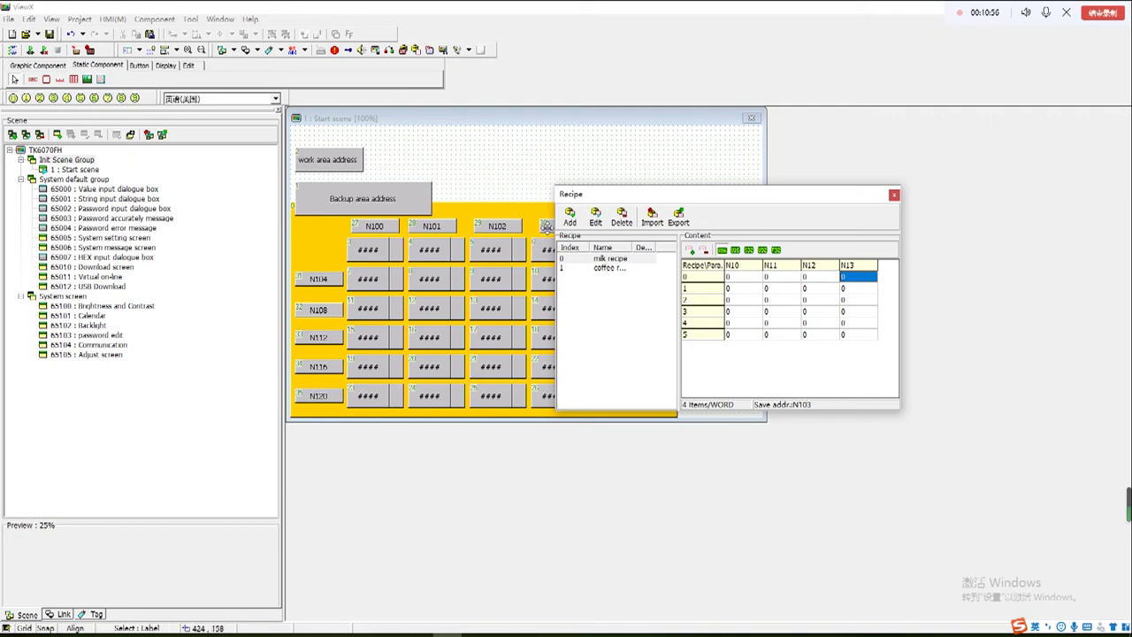
Step: Check the save addresses of the N10 parameter in rows 1 to 5 of the milk recipe
click(745, 293)
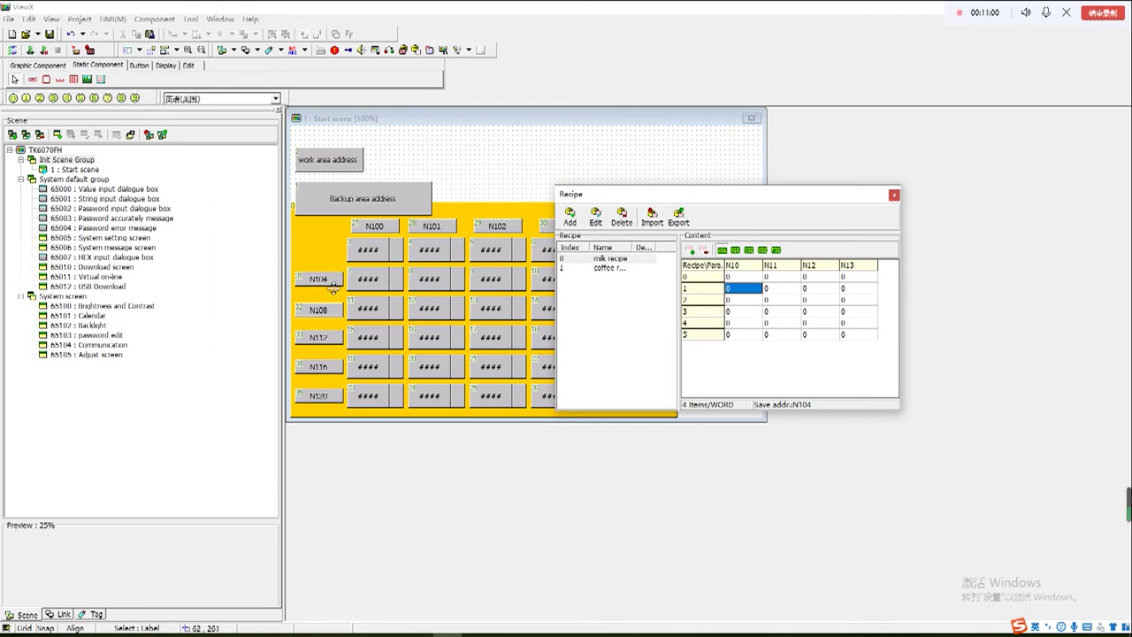
click(747, 300)
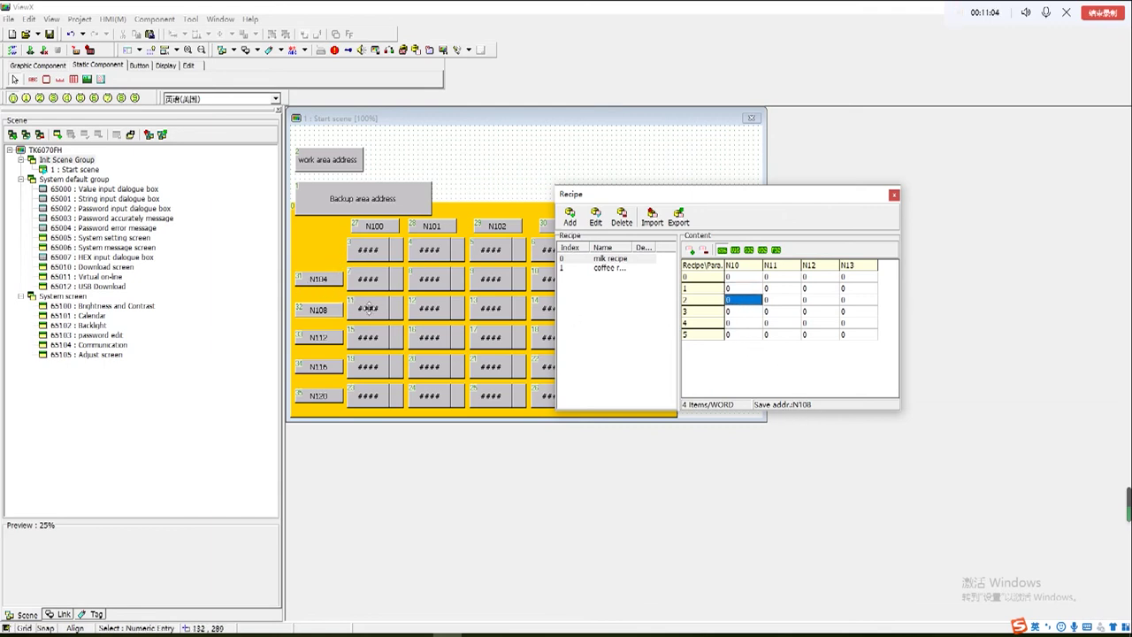
click(730, 312)
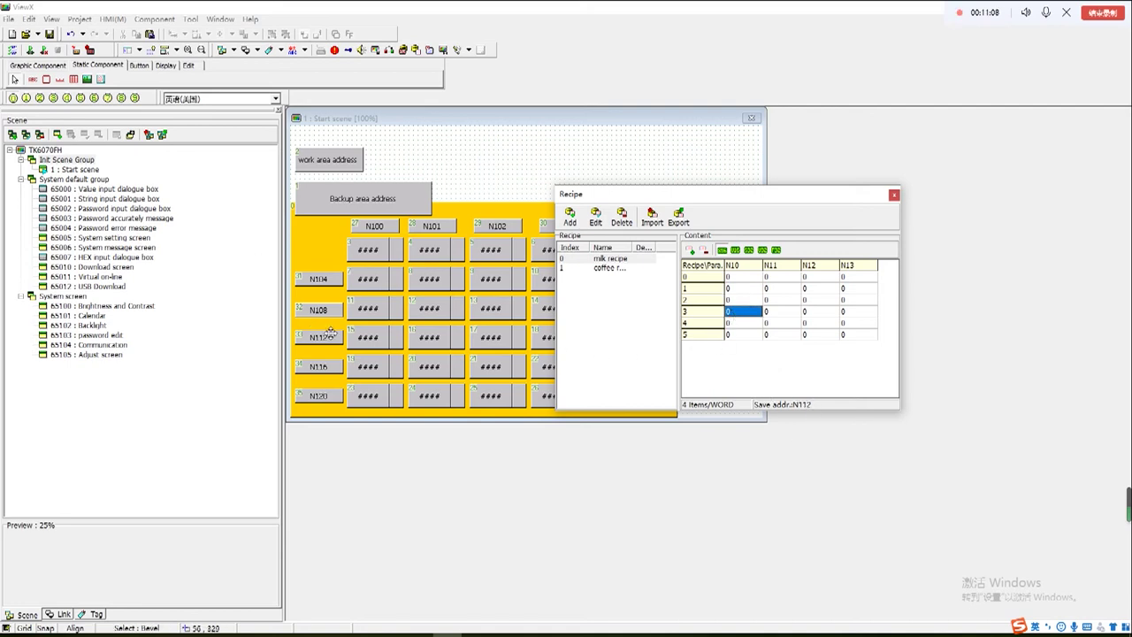
click(733, 323)
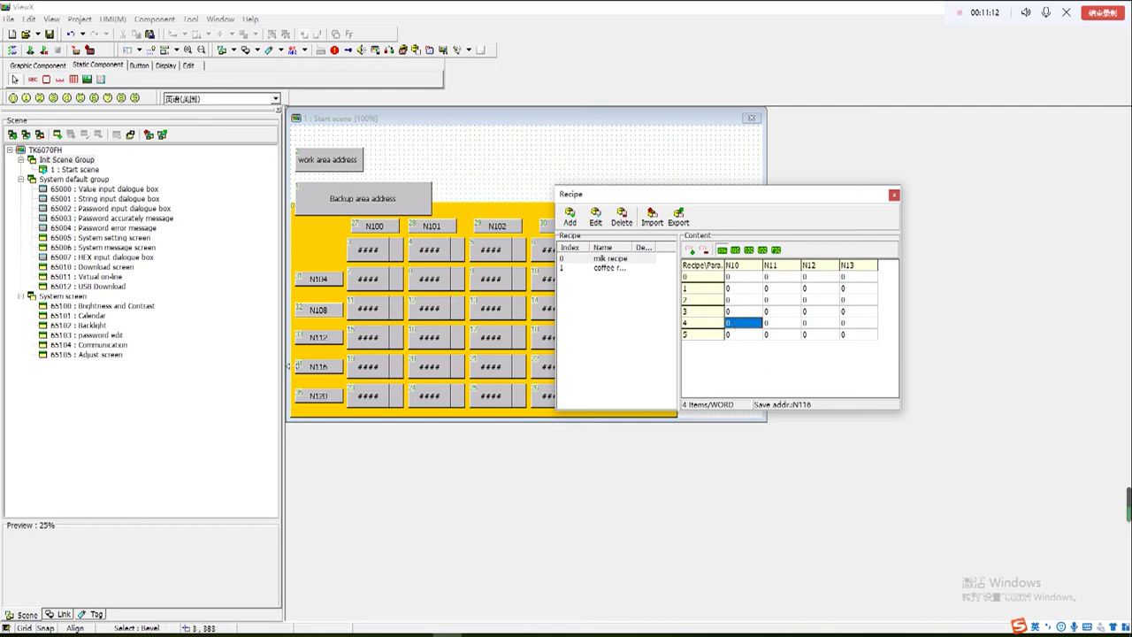
click(733, 335)
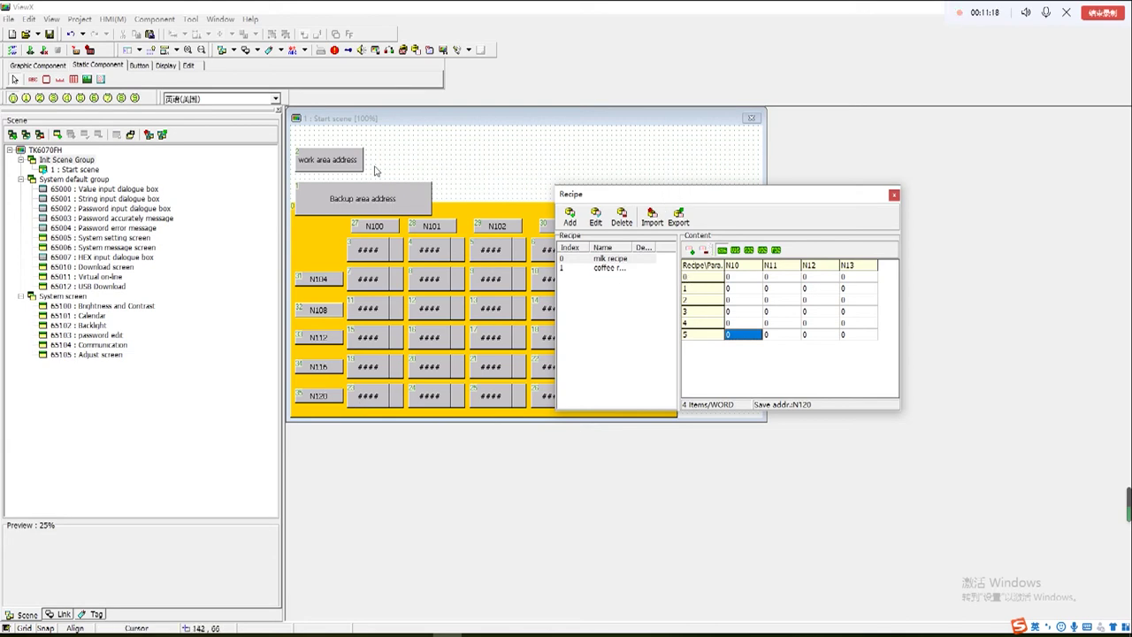
Step: Close the recipe table and give the "Backup area address" label a transparent brush and a borderless bevel
click(893, 196)
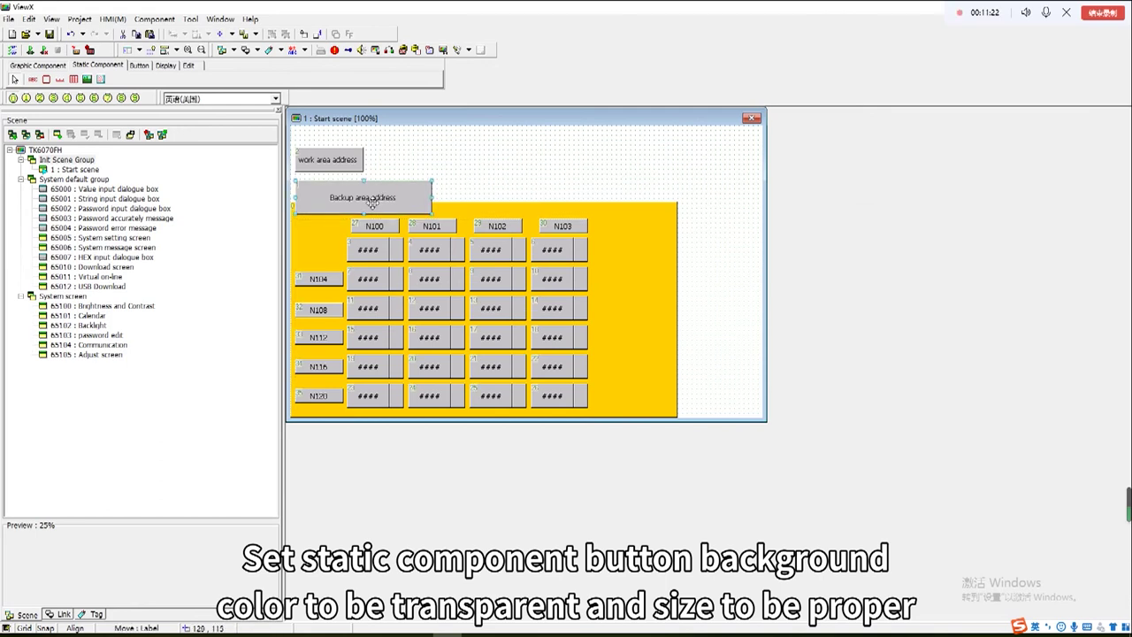
double_click(365, 199)
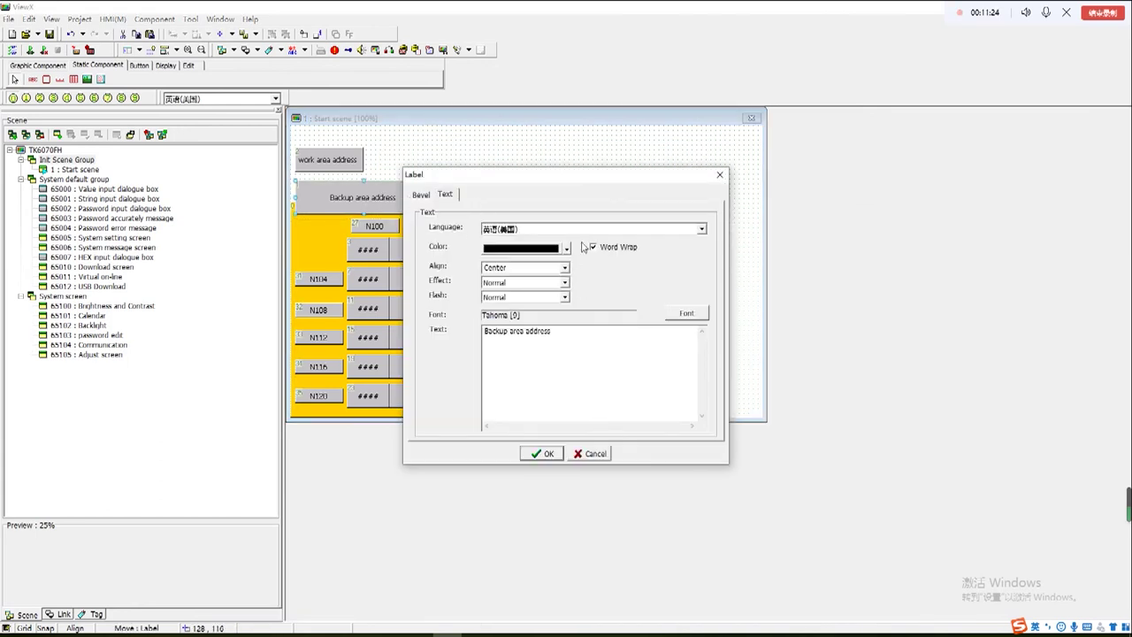
click(422, 195)
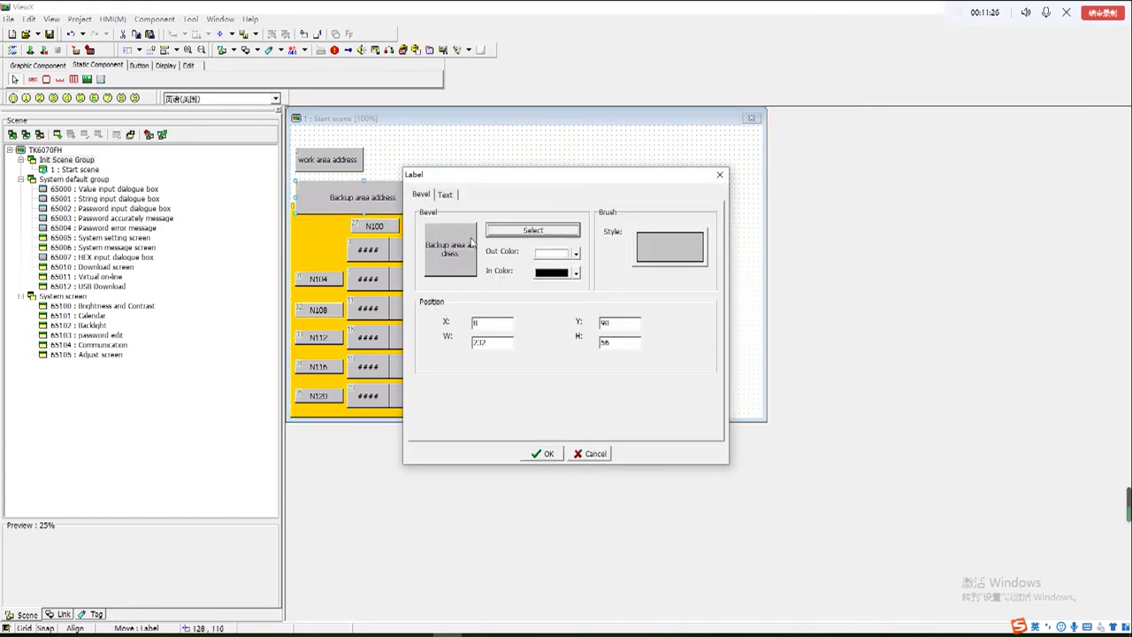
click(659, 253)
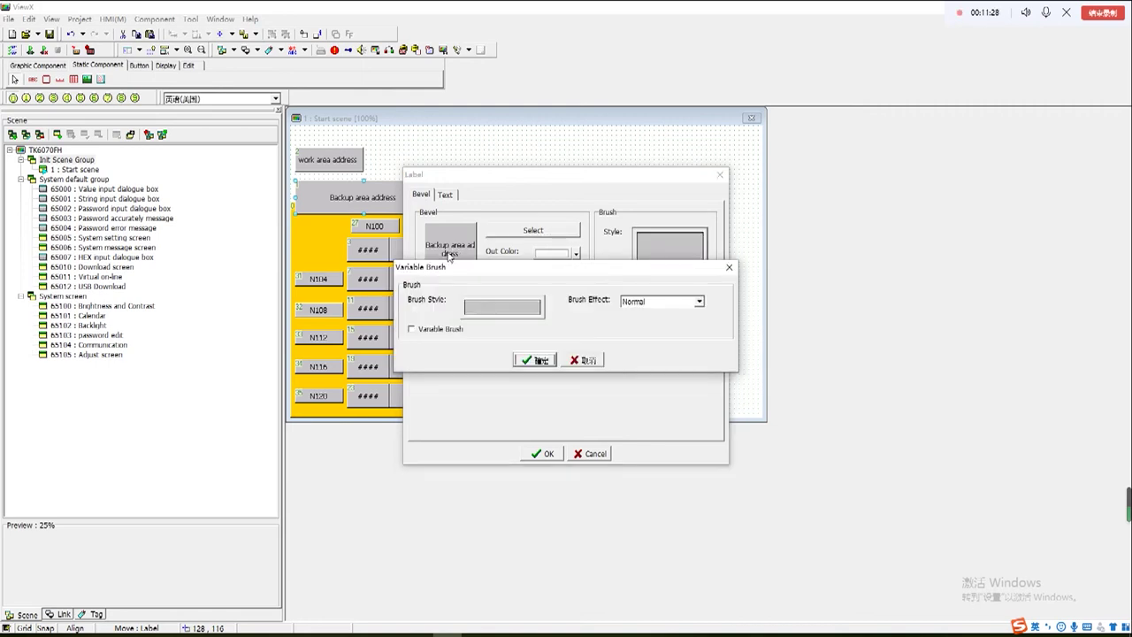
click(495, 310)
click(541, 408)
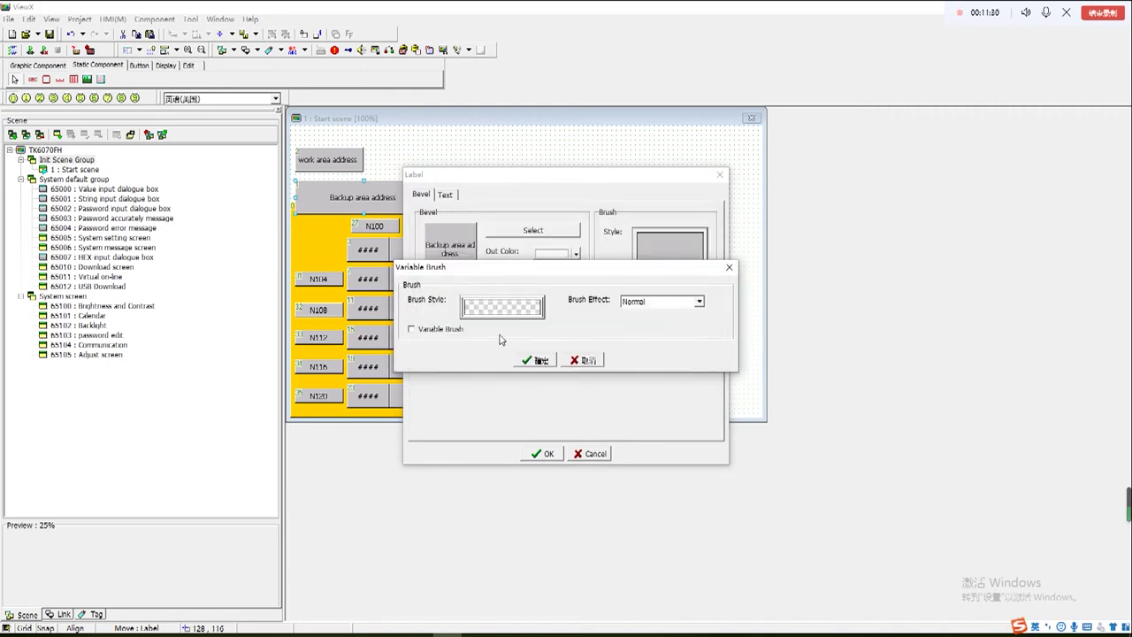
click(539, 360)
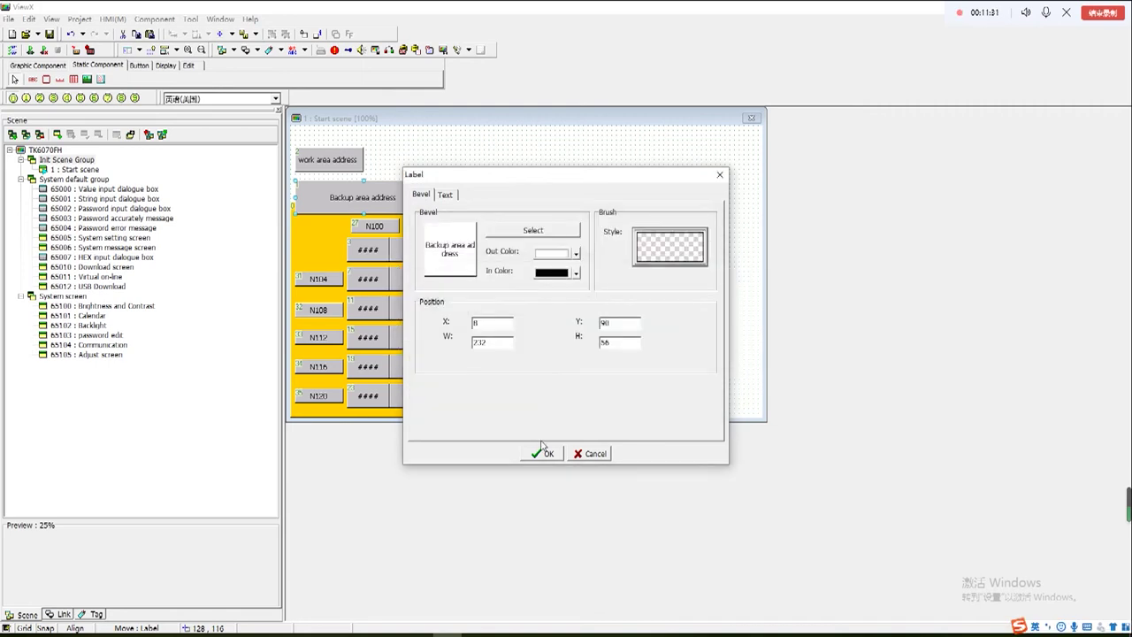
click(518, 231)
click(542, 456)
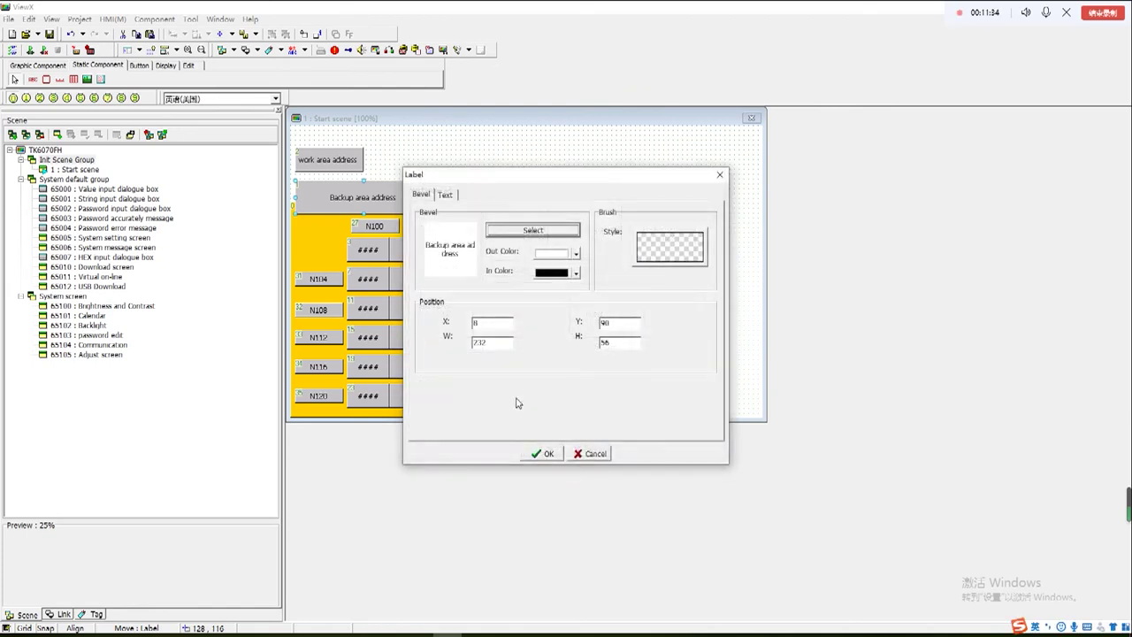
click(544, 452)
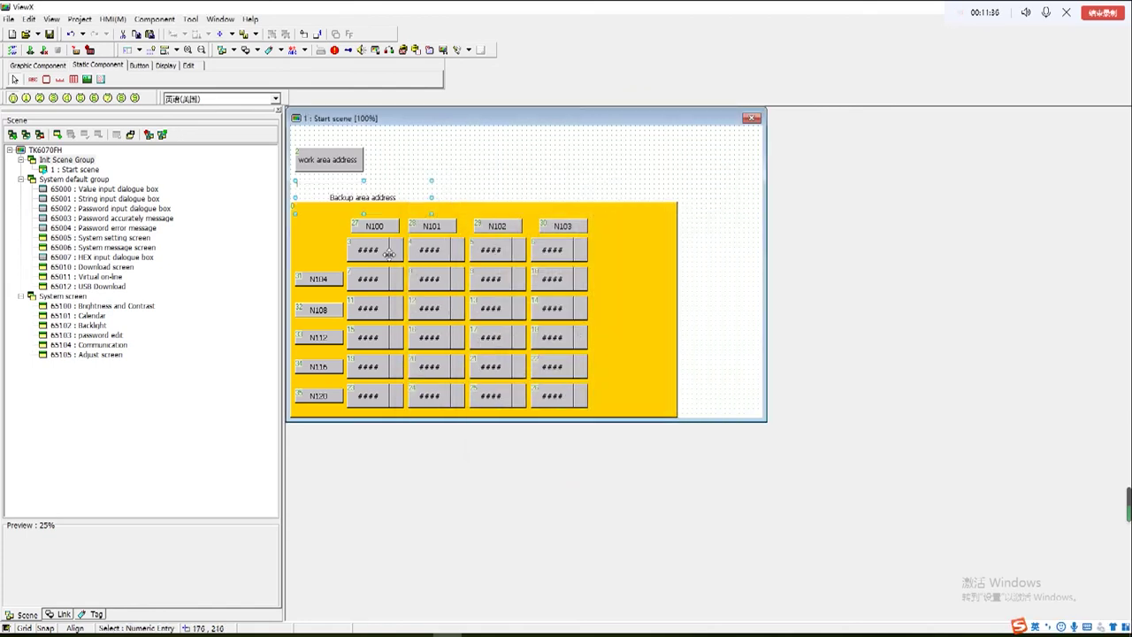
Step: Shrink the "Backup area address" label into the yellow panel's upper-left corner and shift the "work area address" label to the scene's left edge
drag(378, 203, 353, 226)
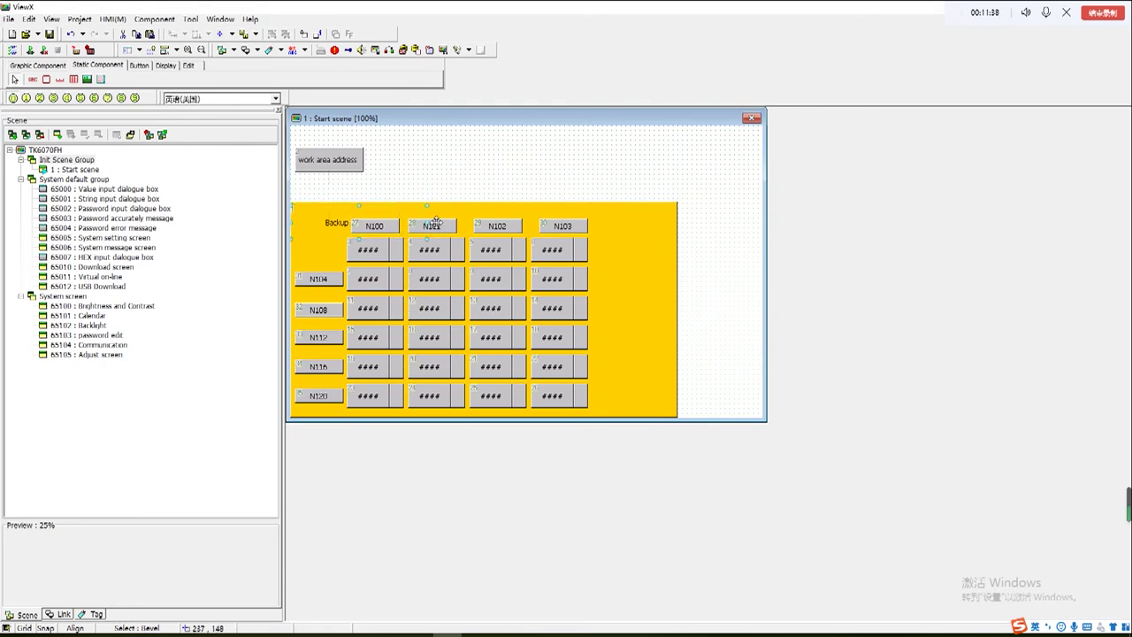
drag(430, 221, 334, 246)
click(321, 245)
drag(321, 245, 317, 232)
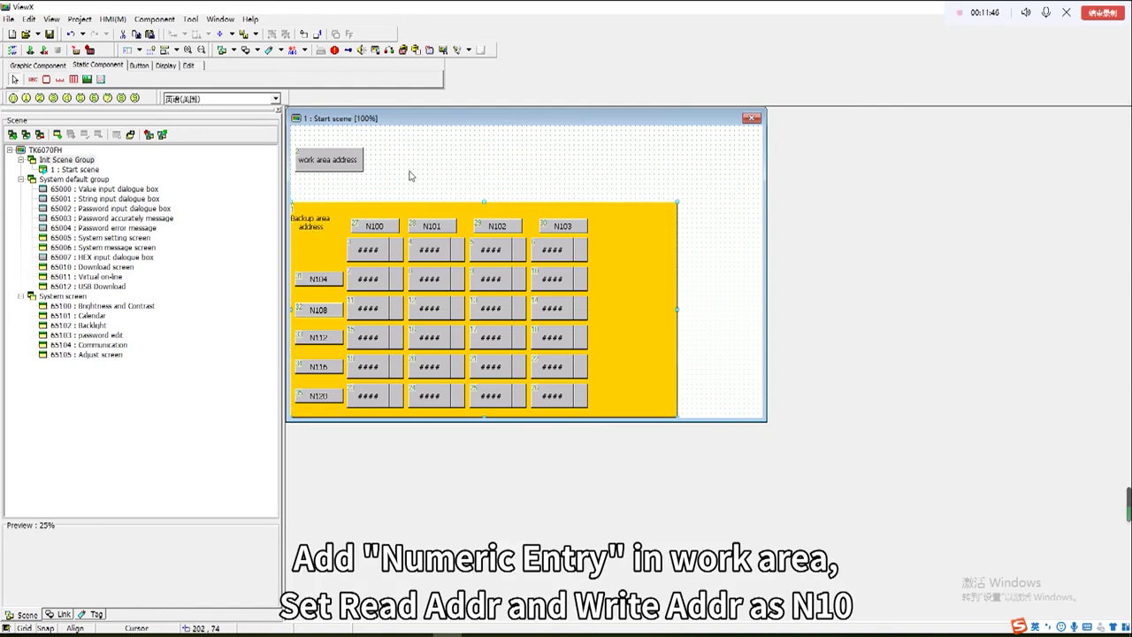
drag(355, 159, 350, 162)
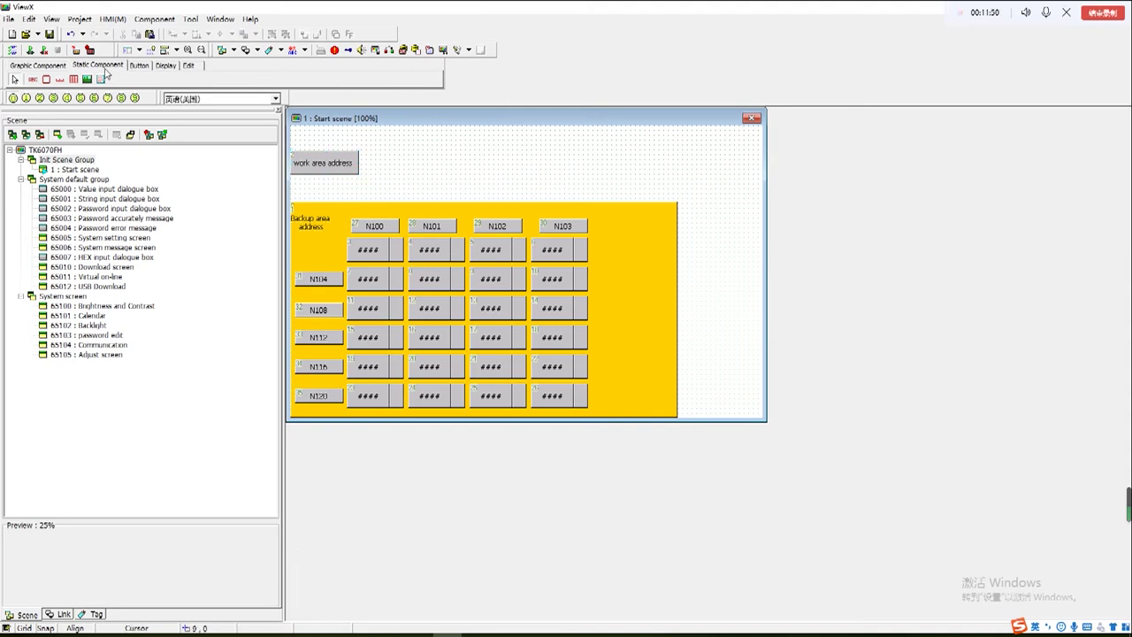
Step: Add a numeric entry just above the yellow panel's first column and set its read and write addresses to N10
click(185, 65)
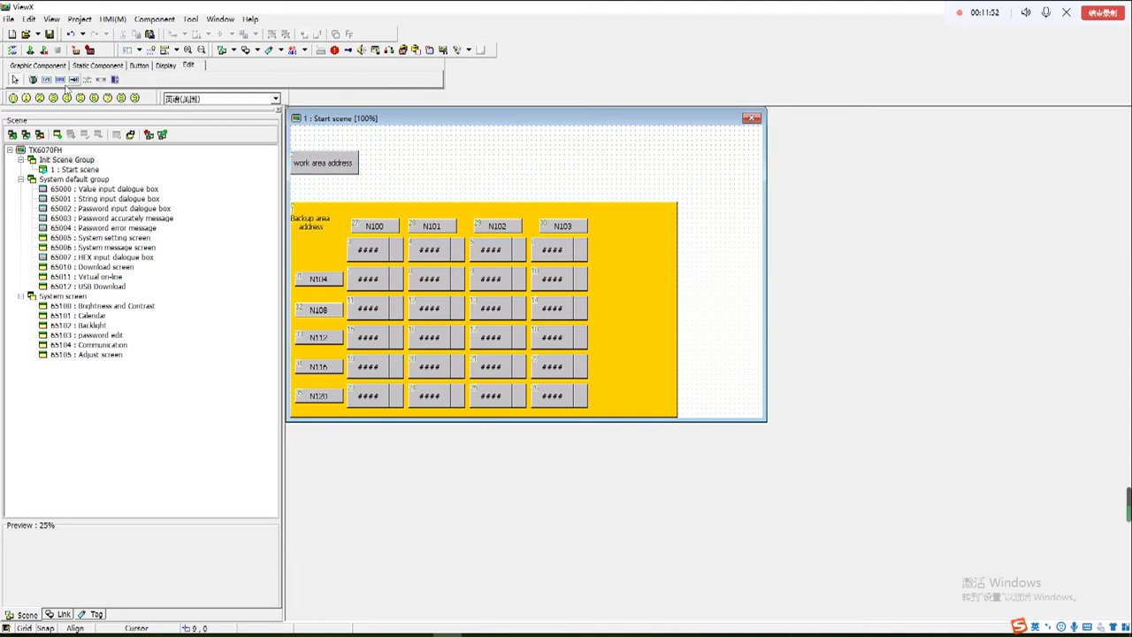
click(46, 79)
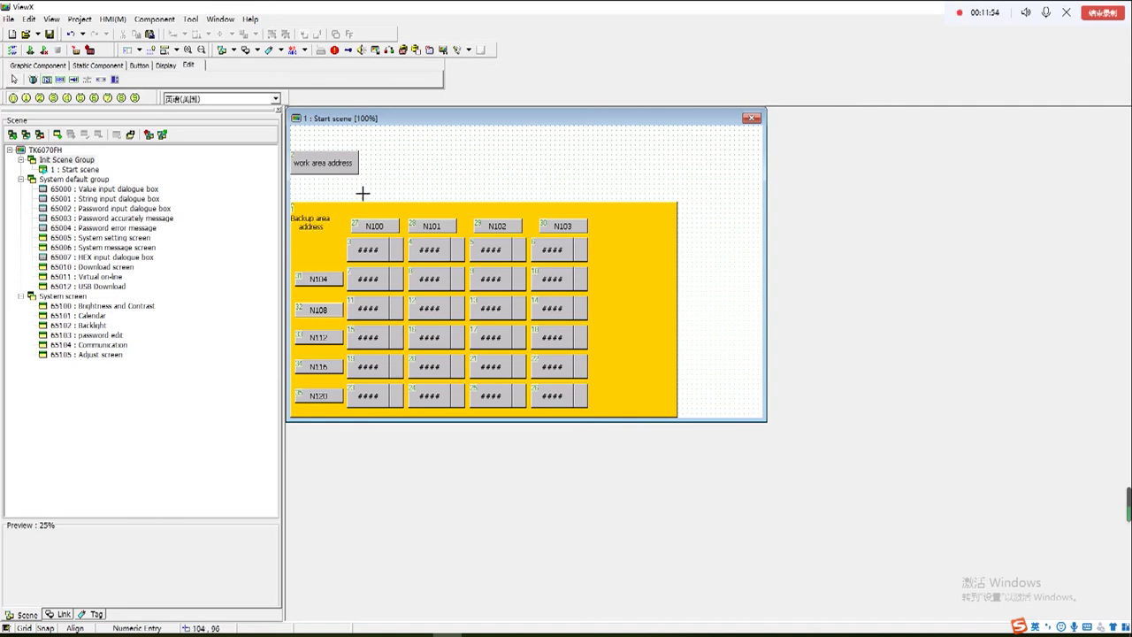
click(358, 183)
double_click(387, 192)
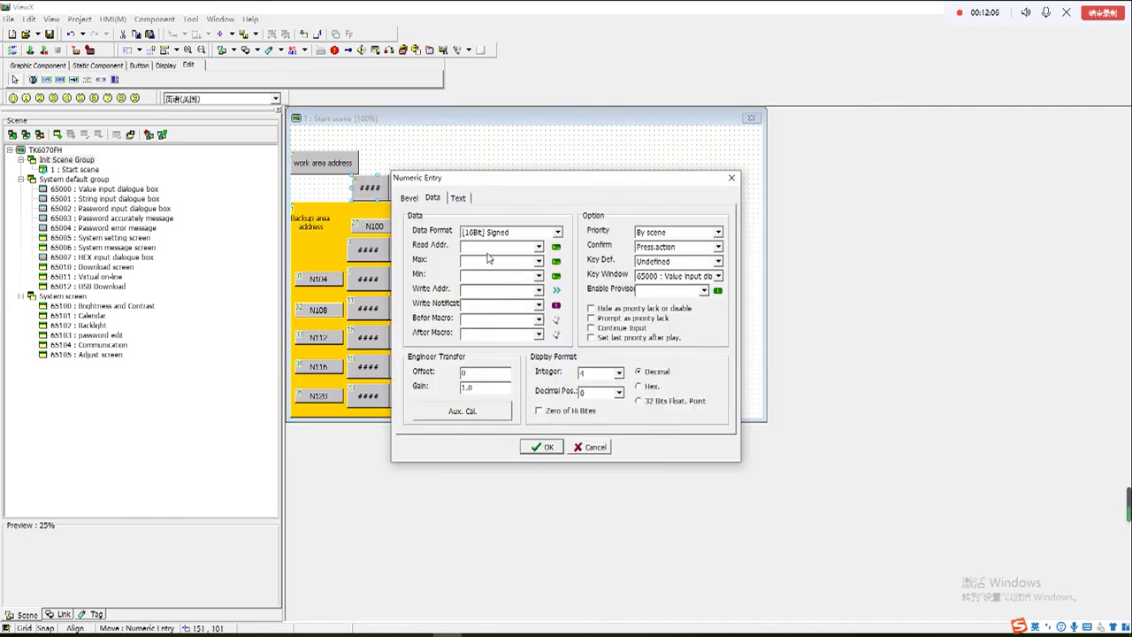
key(Down)
text(N1)
key(Down)
text(N1)
key(Return)
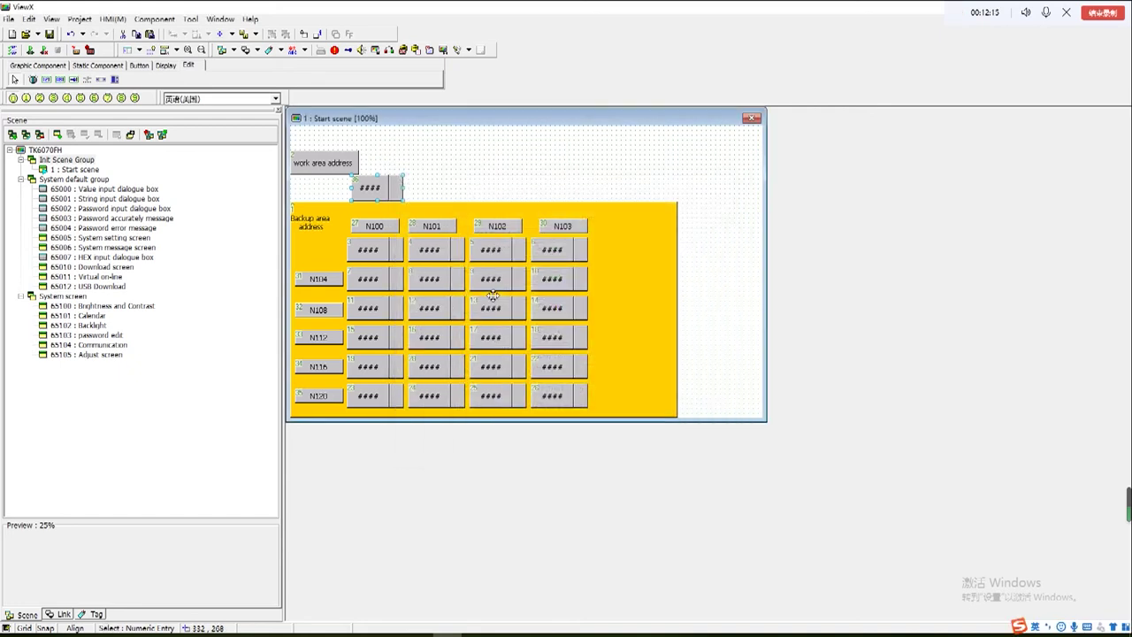
Step: Align the new numeric entry with the grid's first column and nudge the "work area address" label up
click(380, 192)
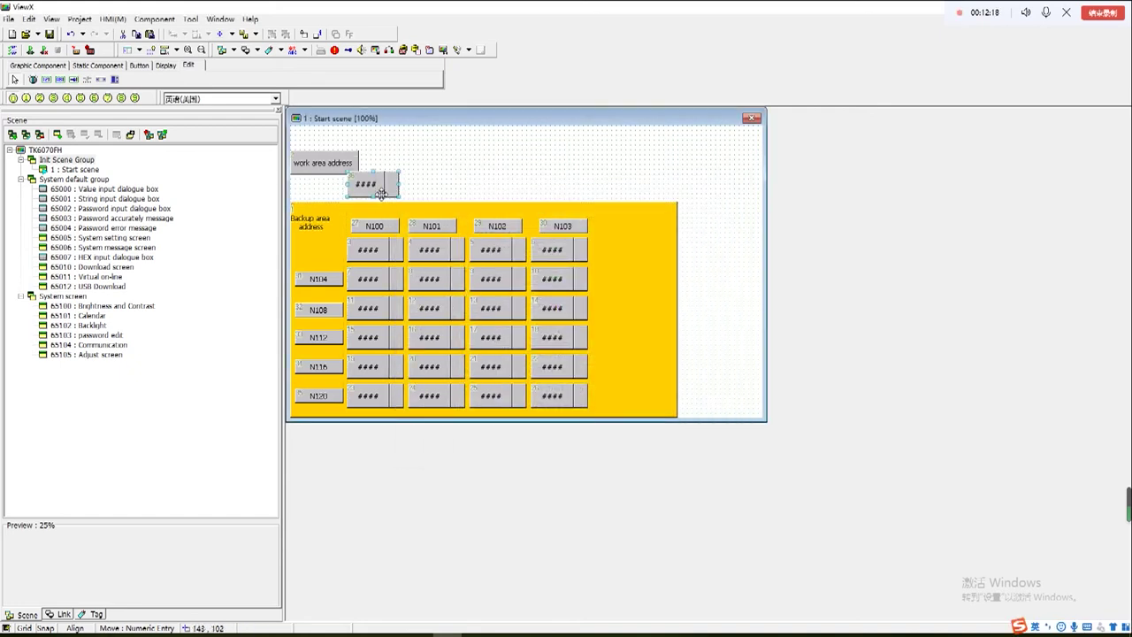
click(341, 166)
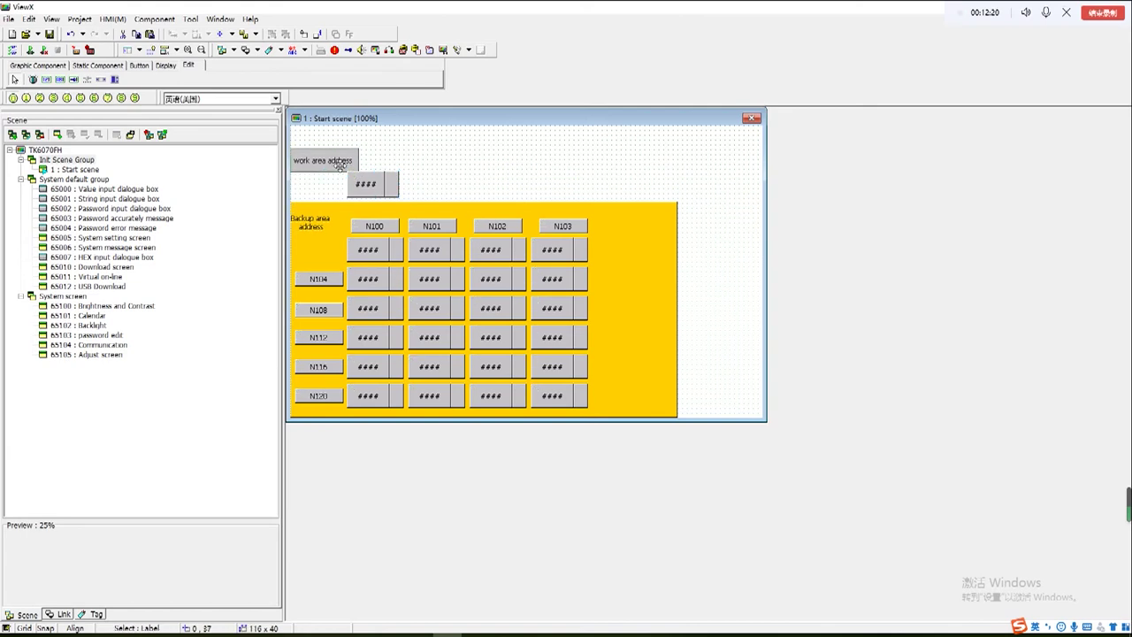
click(372, 188)
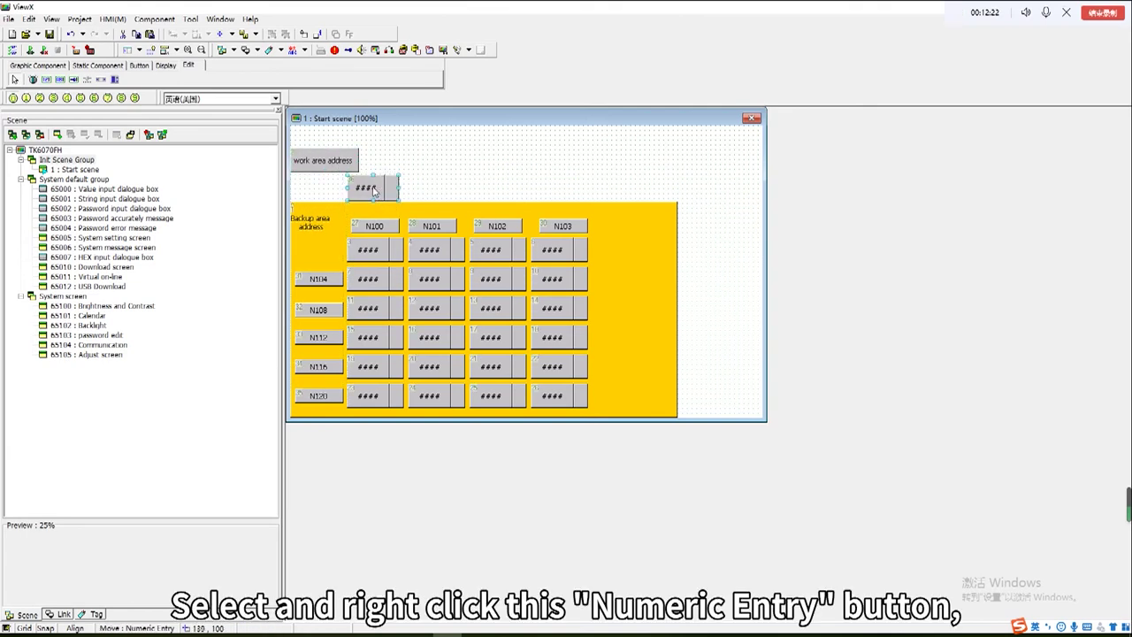
Step: Multi-copy the N10 entry as 4 horizontal by 1 vertical, with addresses increasing horizontally by an offset of 1
right_click(374, 189)
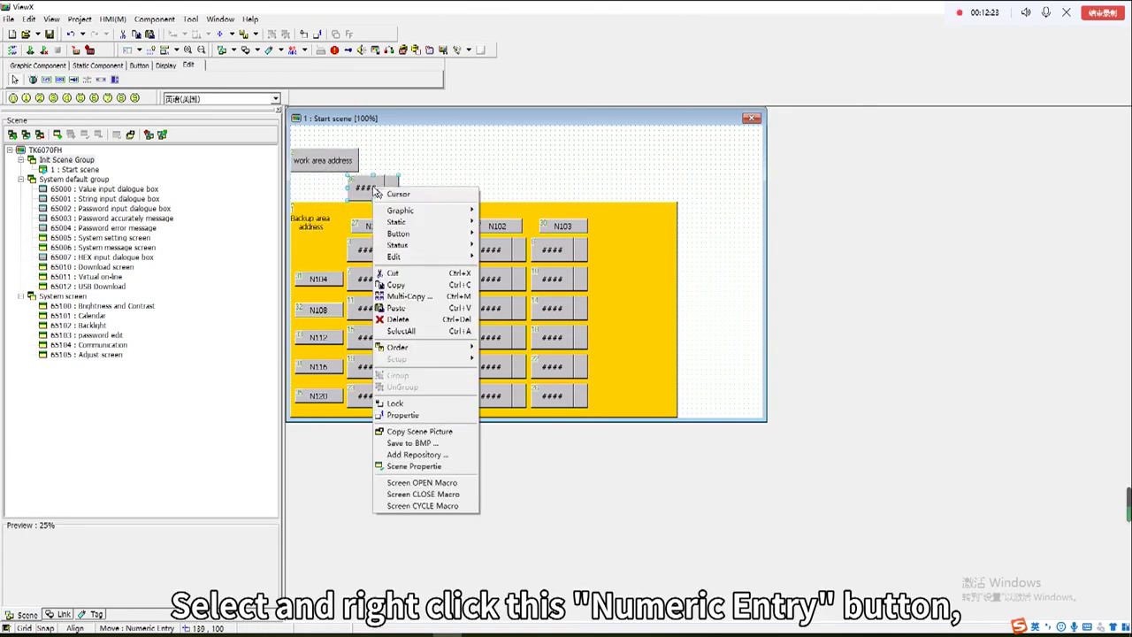
click(413, 297)
double_click(548, 305)
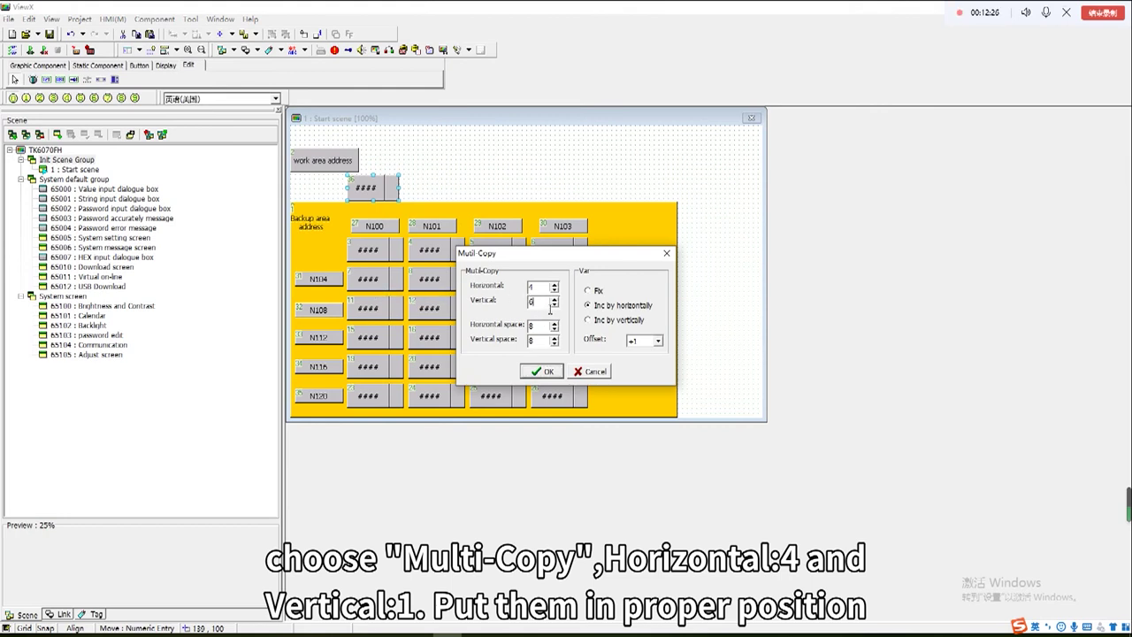
text(1)
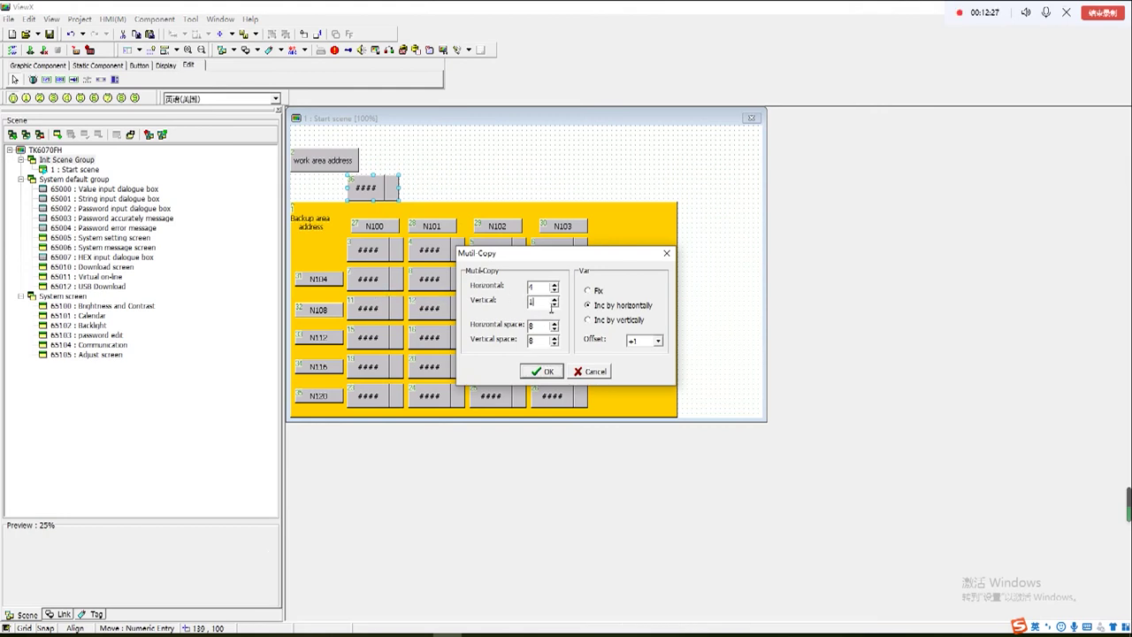
click(542, 371)
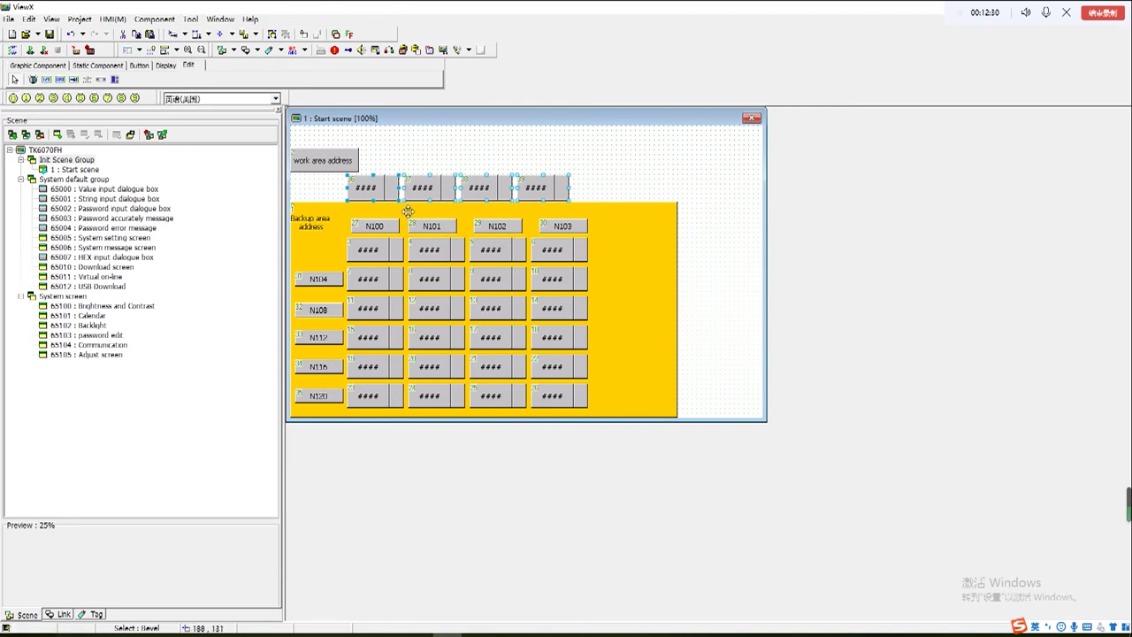
Step: Space out the copied work area entries so they line up with the backup grid's columns
click(509, 188)
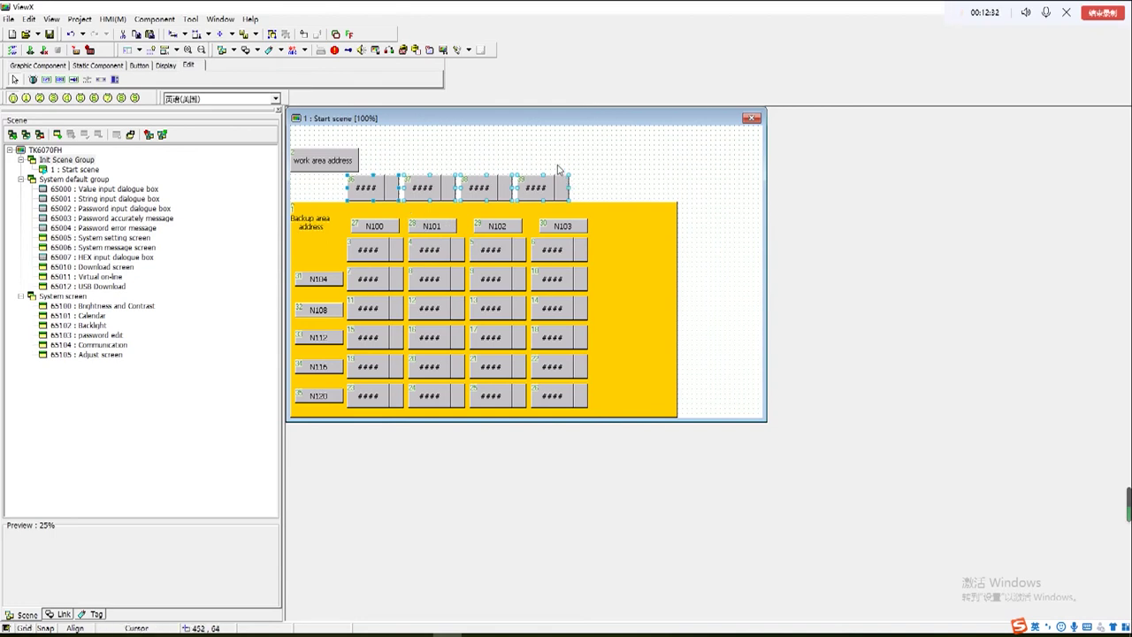
drag(563, 195, 576, 195)
drag(505, 196, 447, 202)
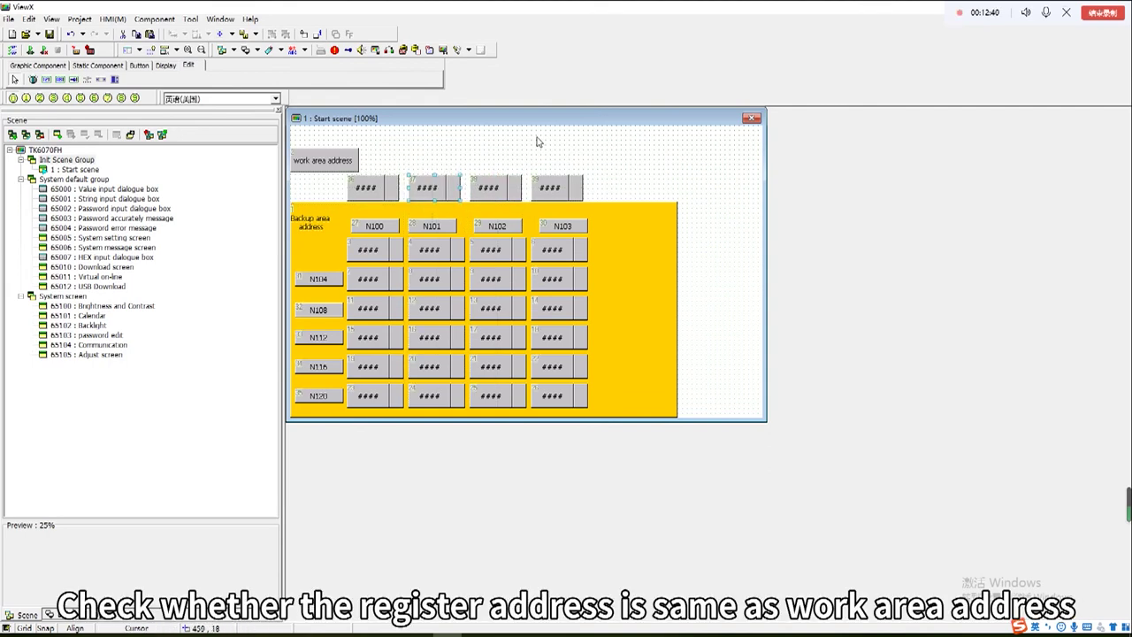
Step: Check the read and write addresses of all four work area numeric entries
double_click(391, 188)
click(731, 178)
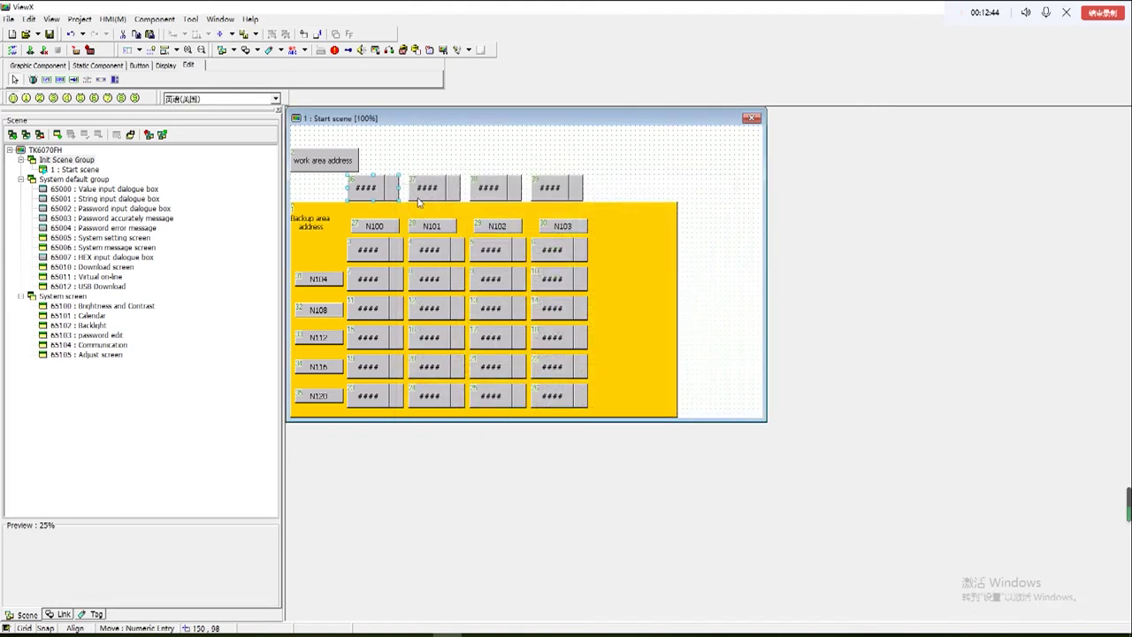
double_click(434, 186)
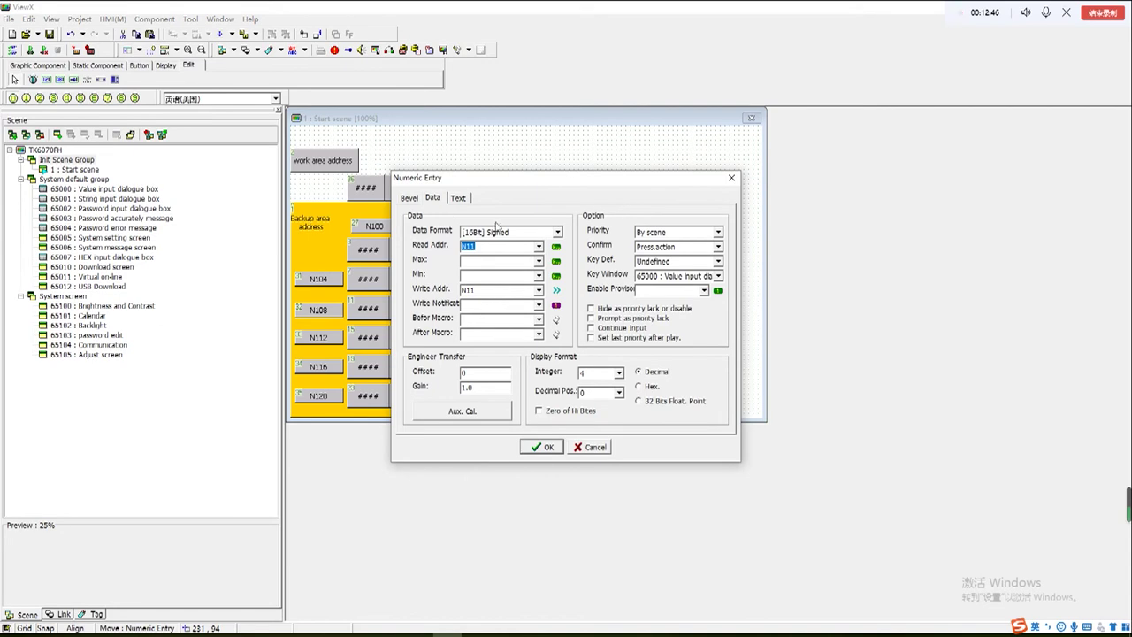
click(731, 178)
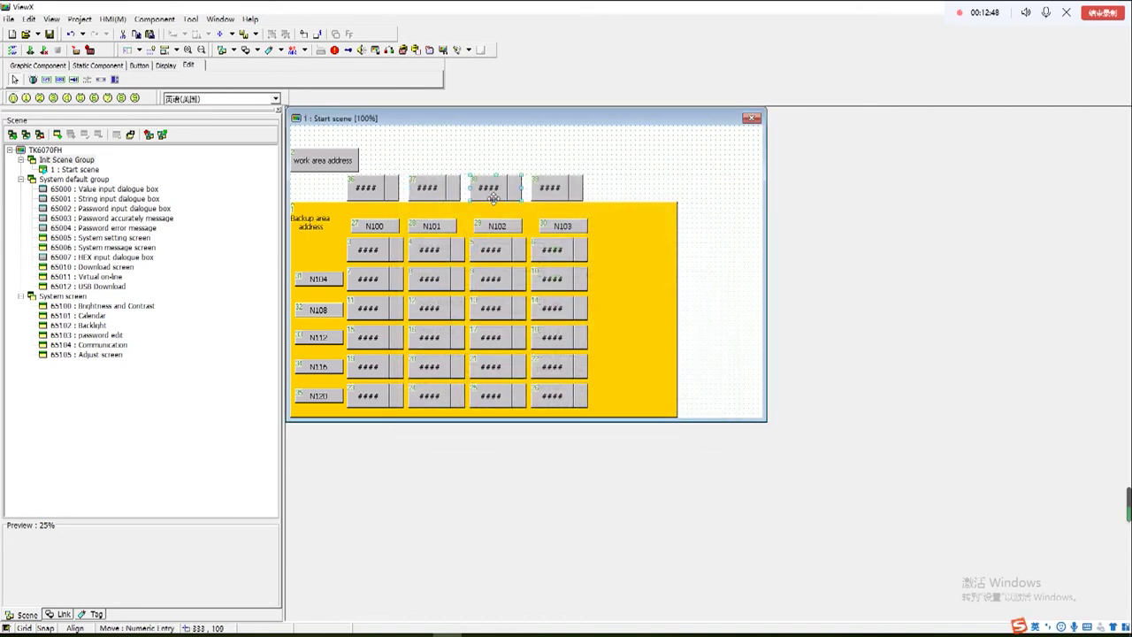
double_click(493, 189)
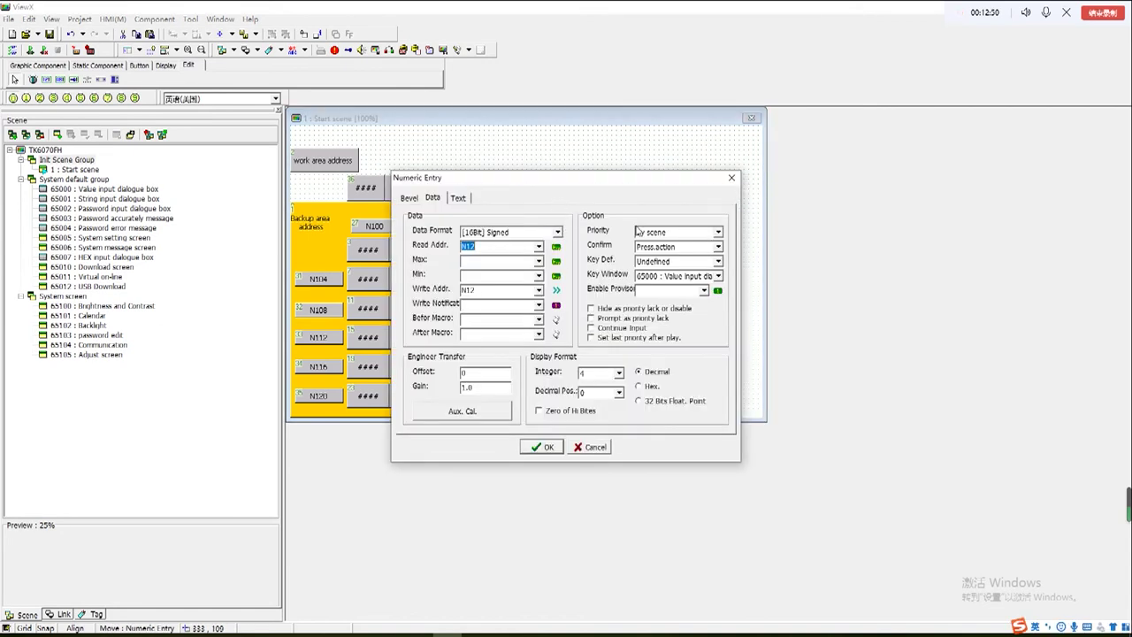
click(731, 178)
double_click(543, 186)
click(731, 177)
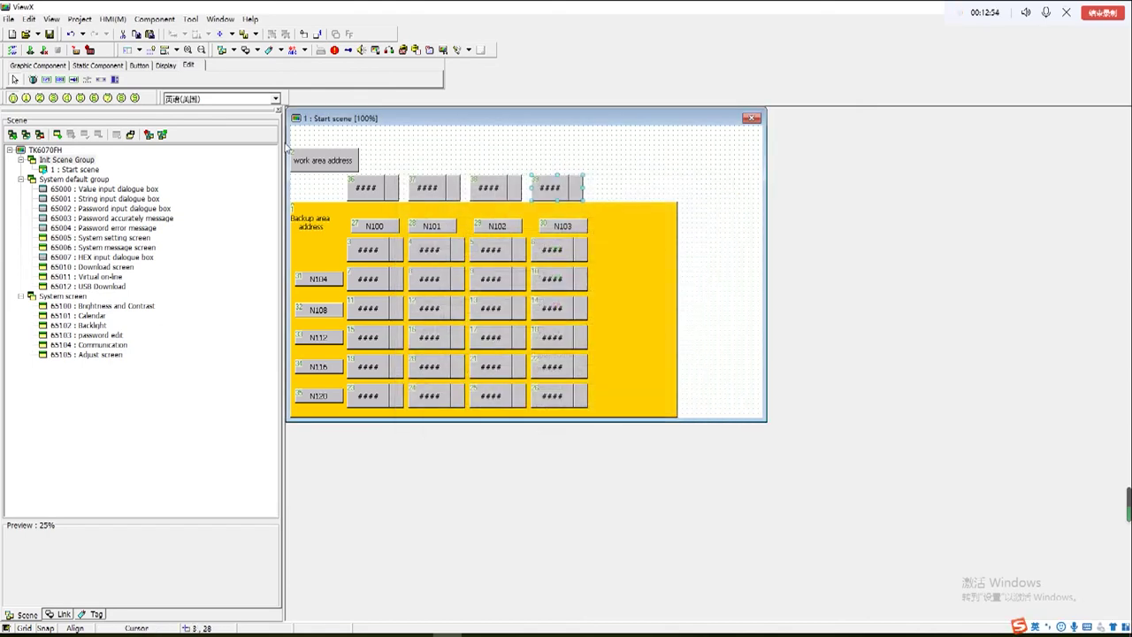
Step: Nudge the "work area address" label up and add a label with the text "N10" above the first work area entry
click(336, 158)
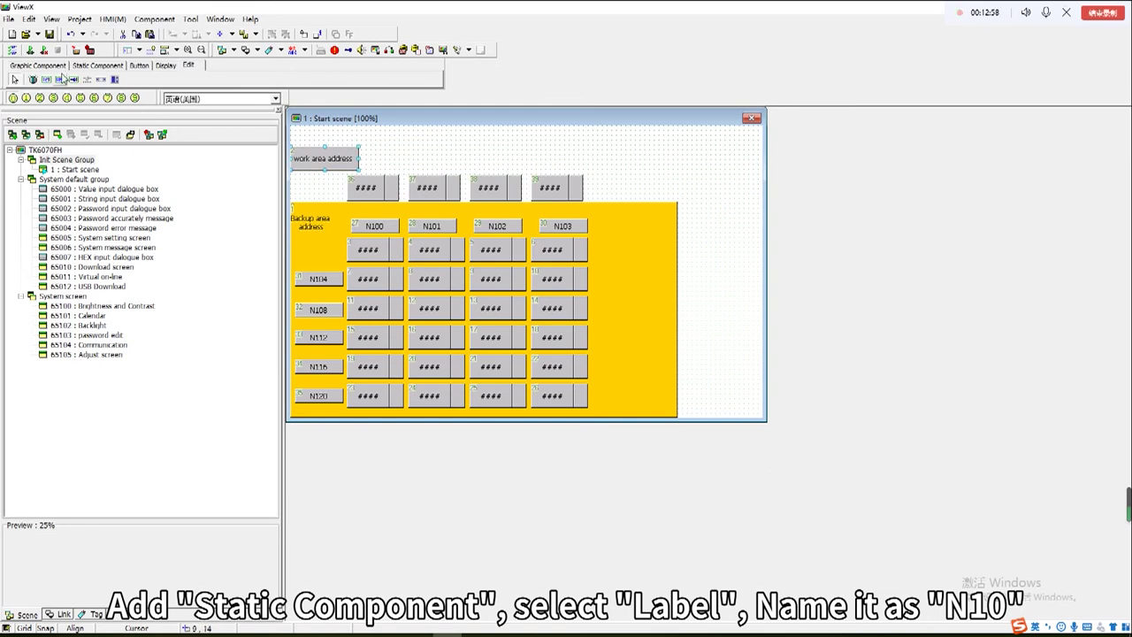
click(97, 66)
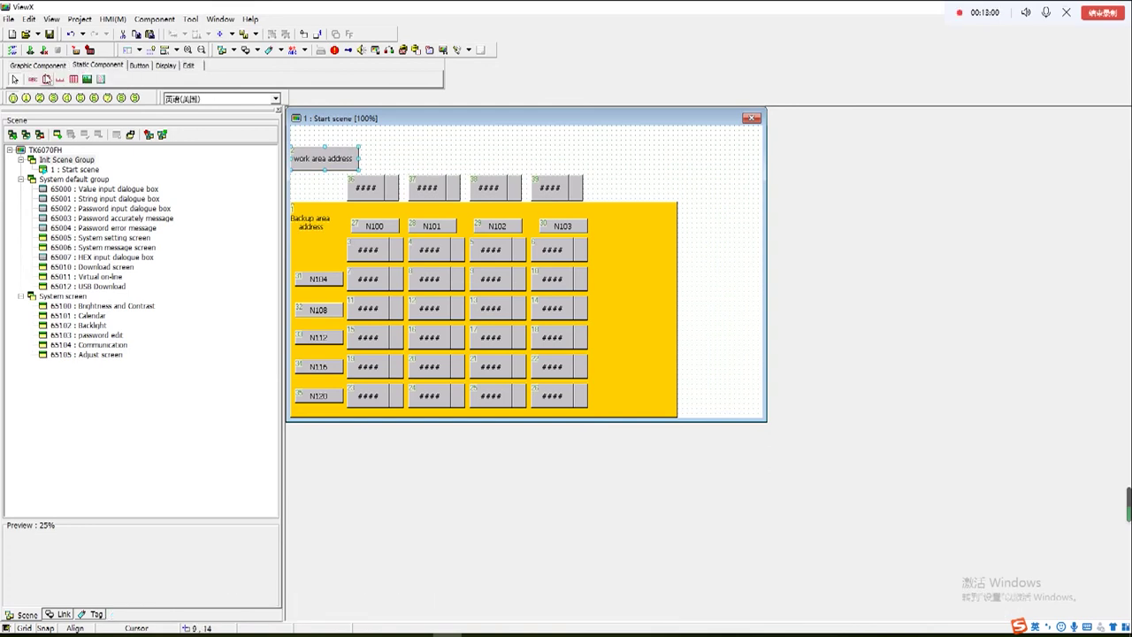
click(33, 78)
drag(371, 162, 394, 174)
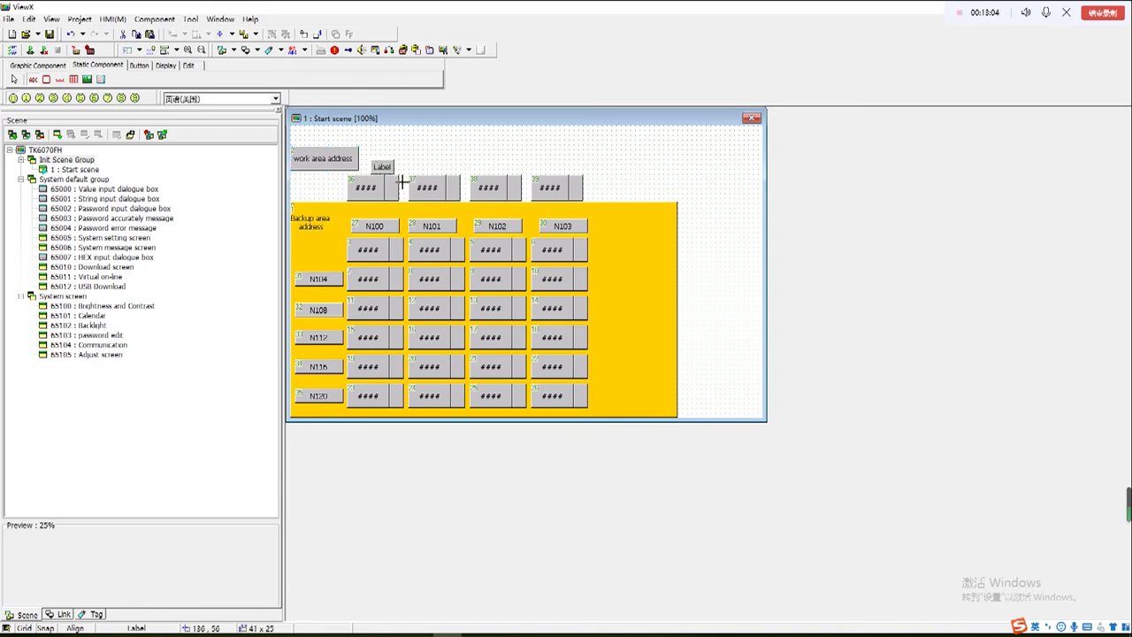
mouse_move(383, 168)
mouse_down()
mouse_move(370, 170)
mouse_move(398, 168)
mouse_up()
double_click(385, 170)
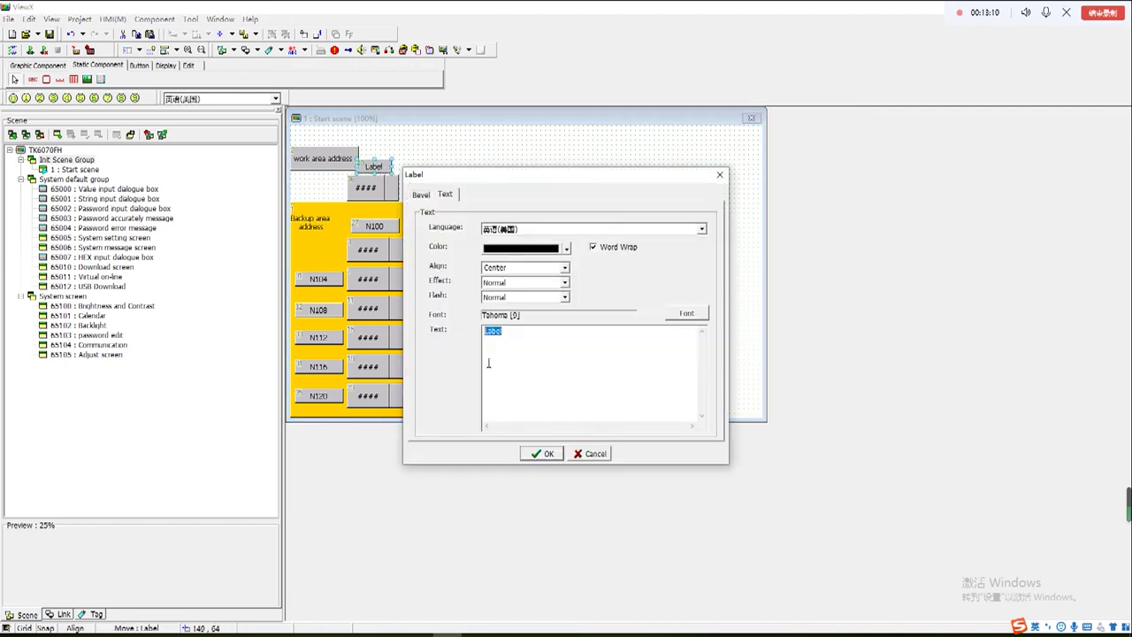
key(BackSpace)
click(546, 454)
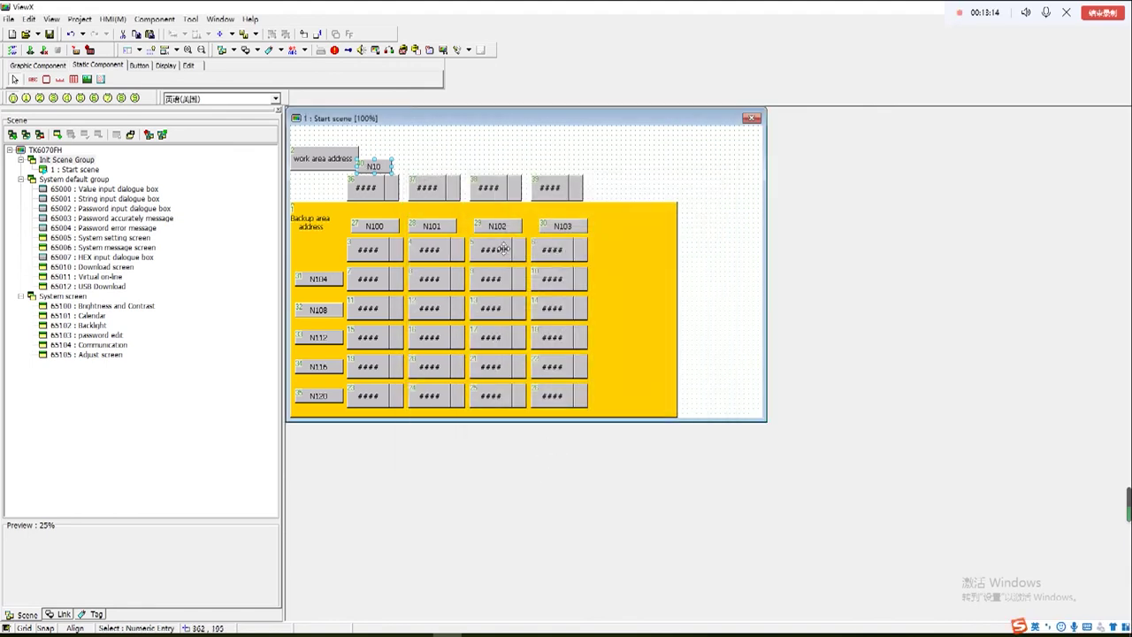
Step: Place copies of the N10 label above the second and third work area entries and set their texts to "N11" and "N12"
drag(378, 168, 433, 168)
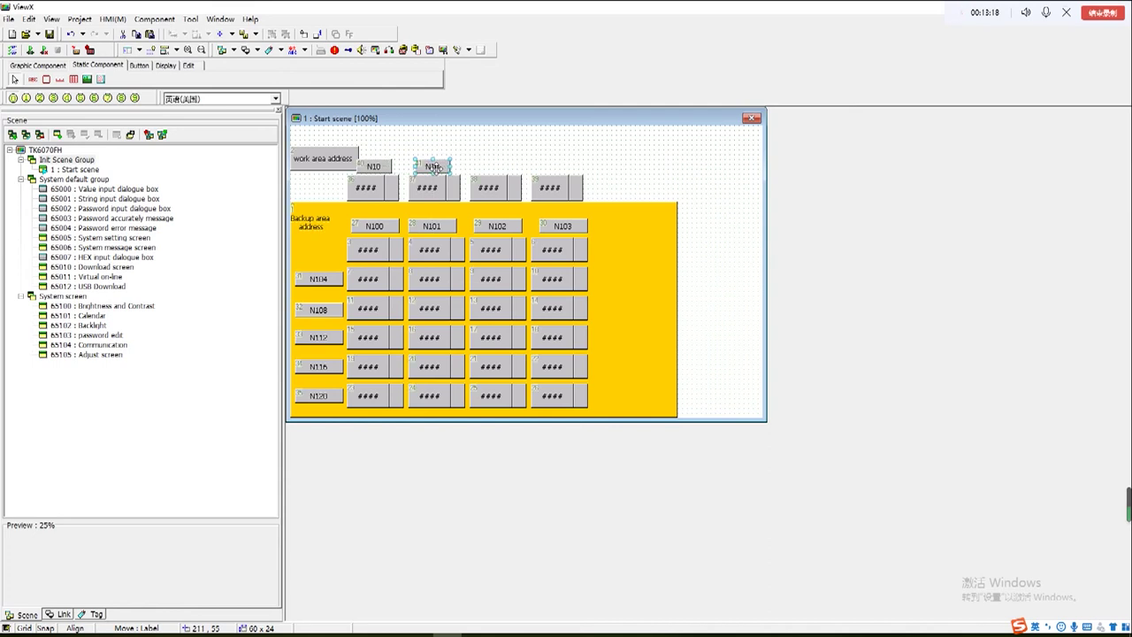
double_click(432, 166)
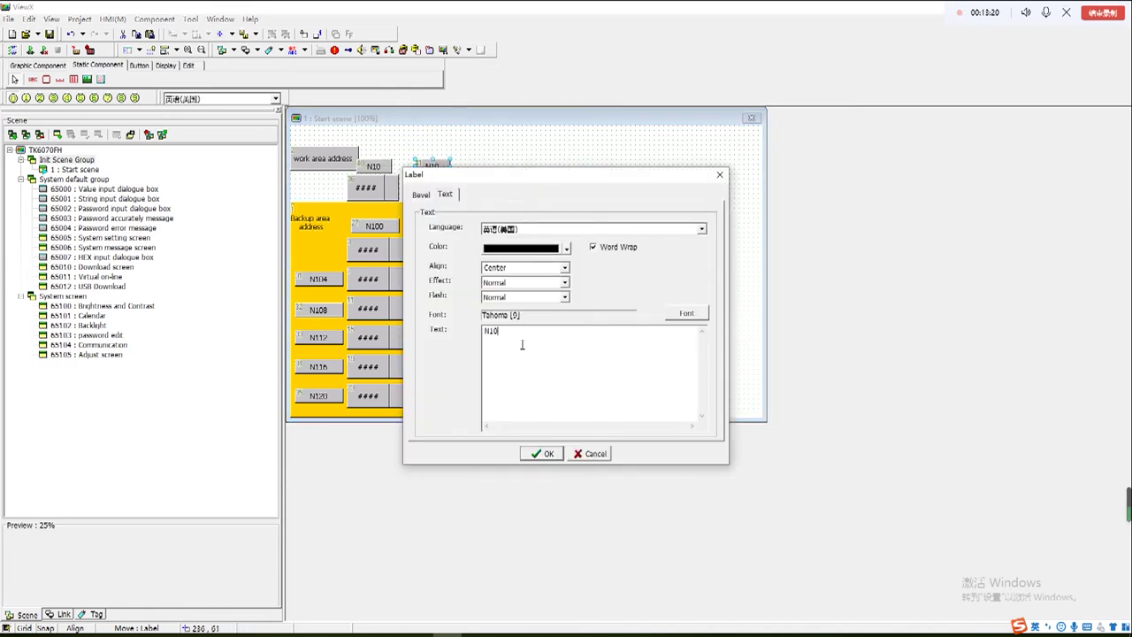
click(548, 453)
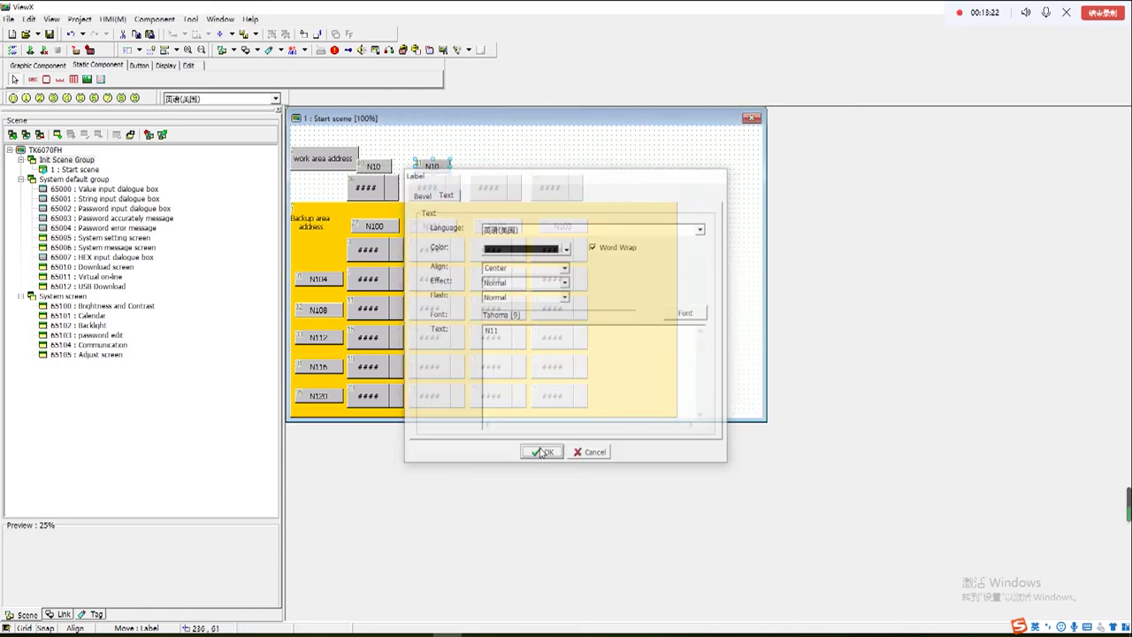
key(ctrl+v)
drag(384, 180, 498, 171)
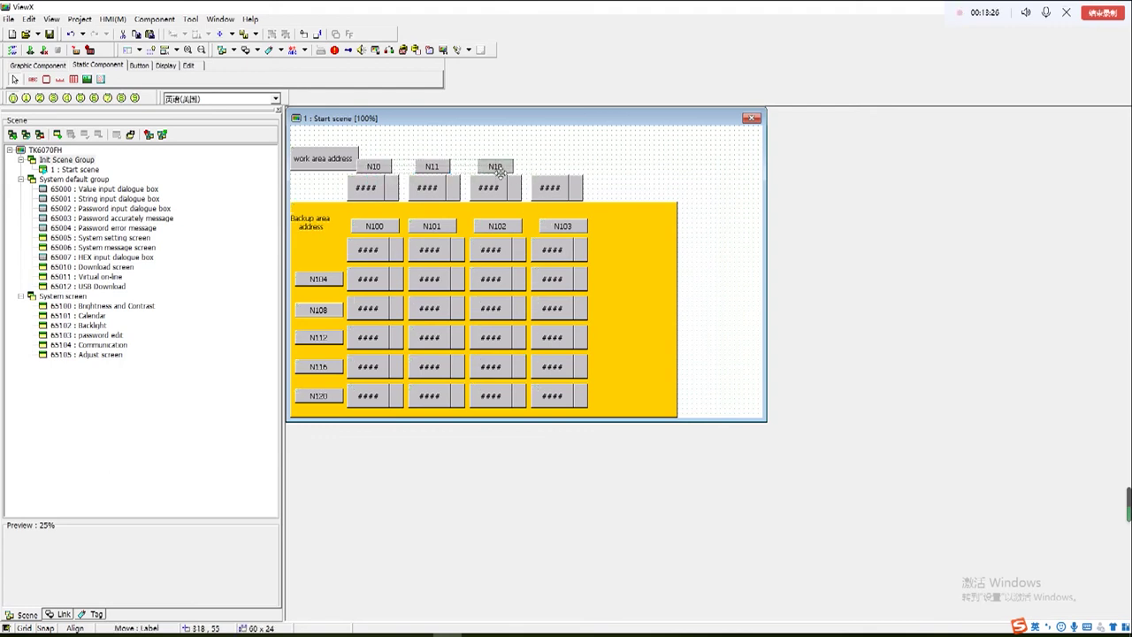
double_click(498, 169)
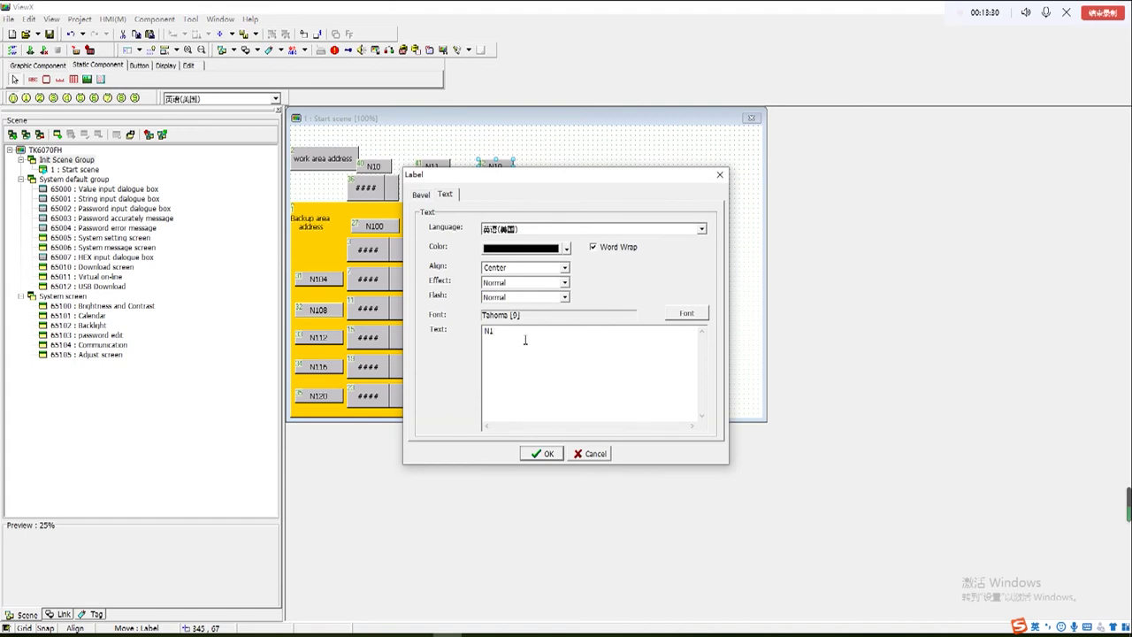
click(548, 454)
Step: Place another copy of the N10 label above the fourth work area entry and set its text to "N13"
key(ctrl+v)
drag(402, 181, 564, 168)
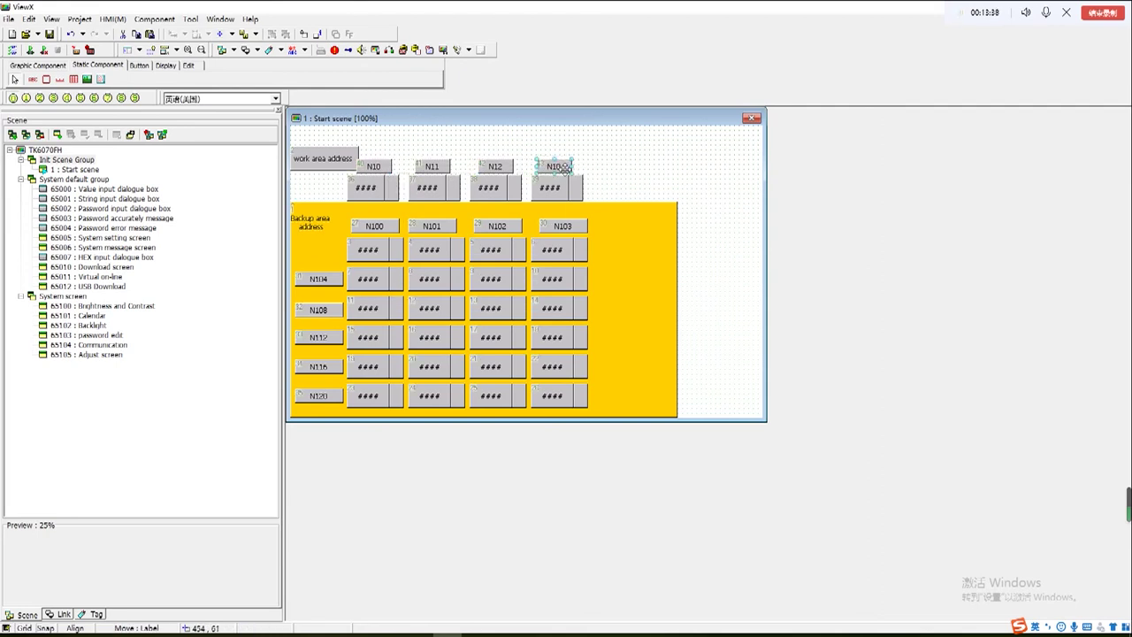
double_click(557, 165)
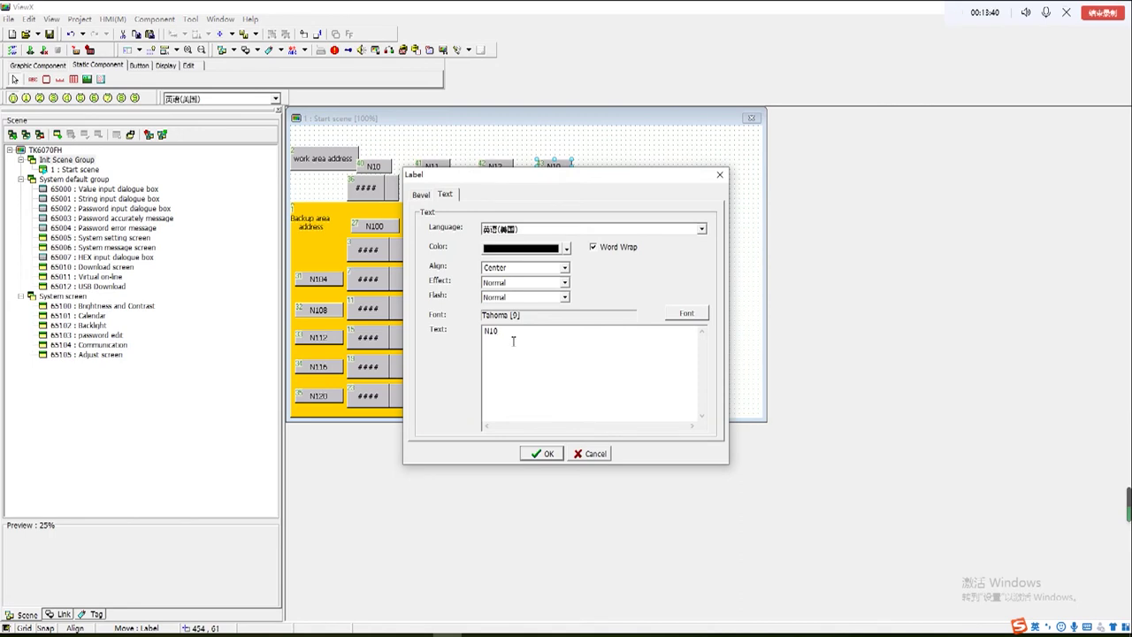
text(3)
click(541, 452)
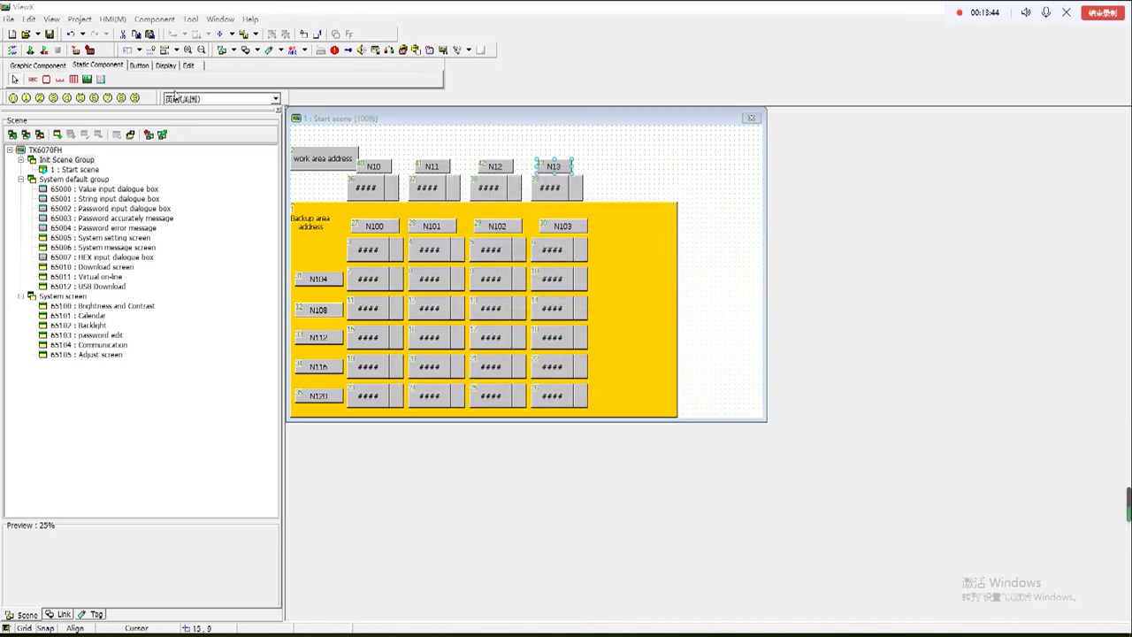
Step: Check the milk recipe's parameter addresses in the project's recipe list against the labeled work area addresses
click(79, 19)
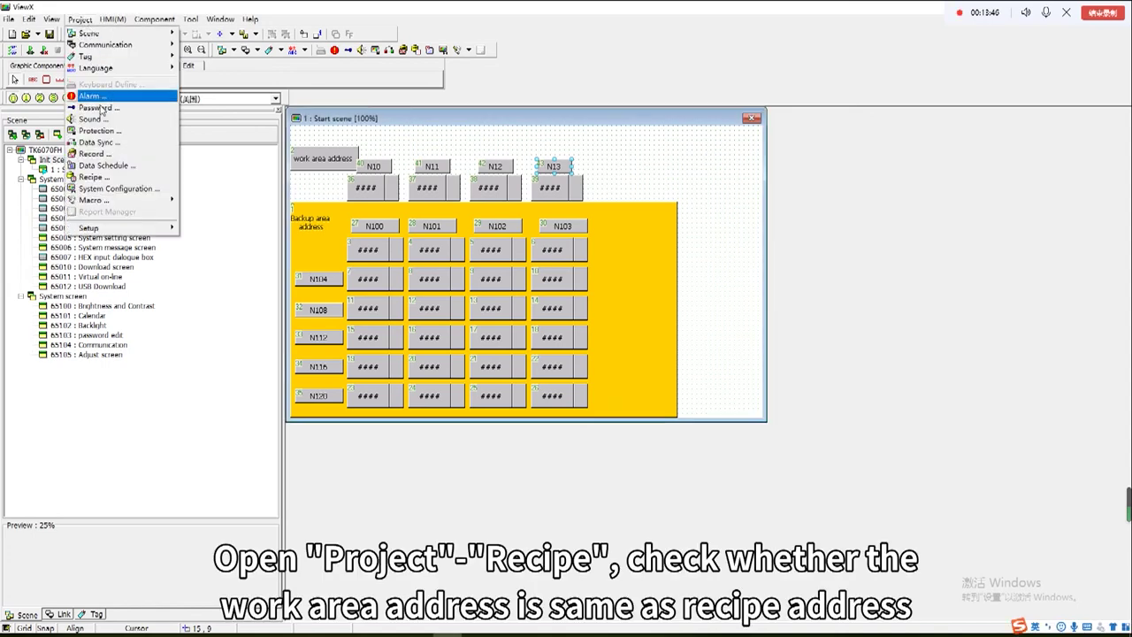
click(100, 178)
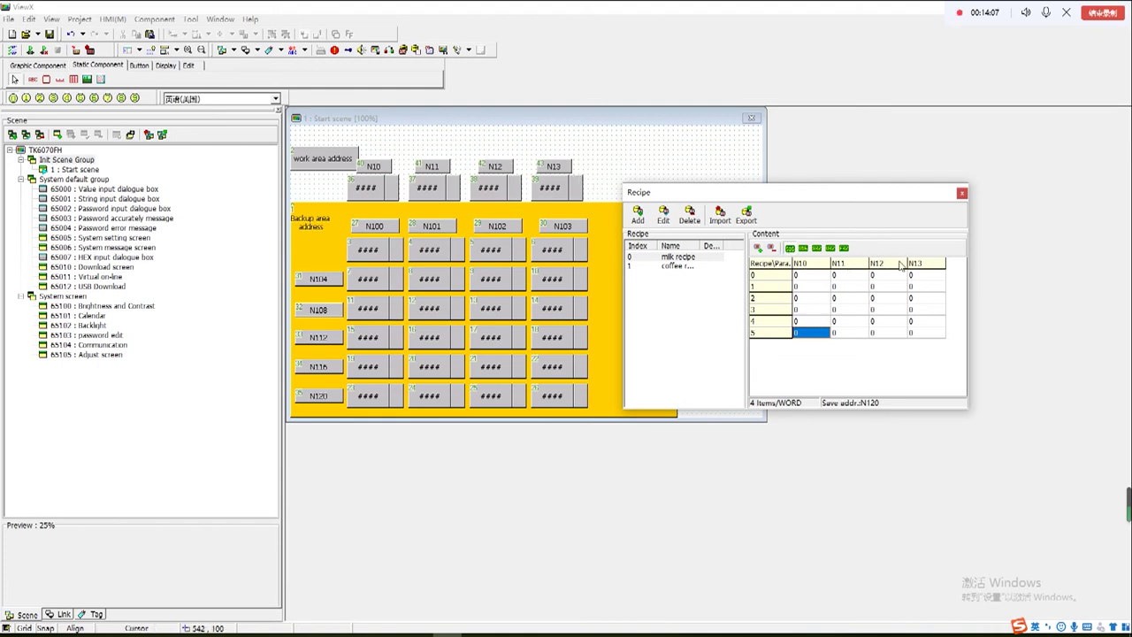
click(961, 193)
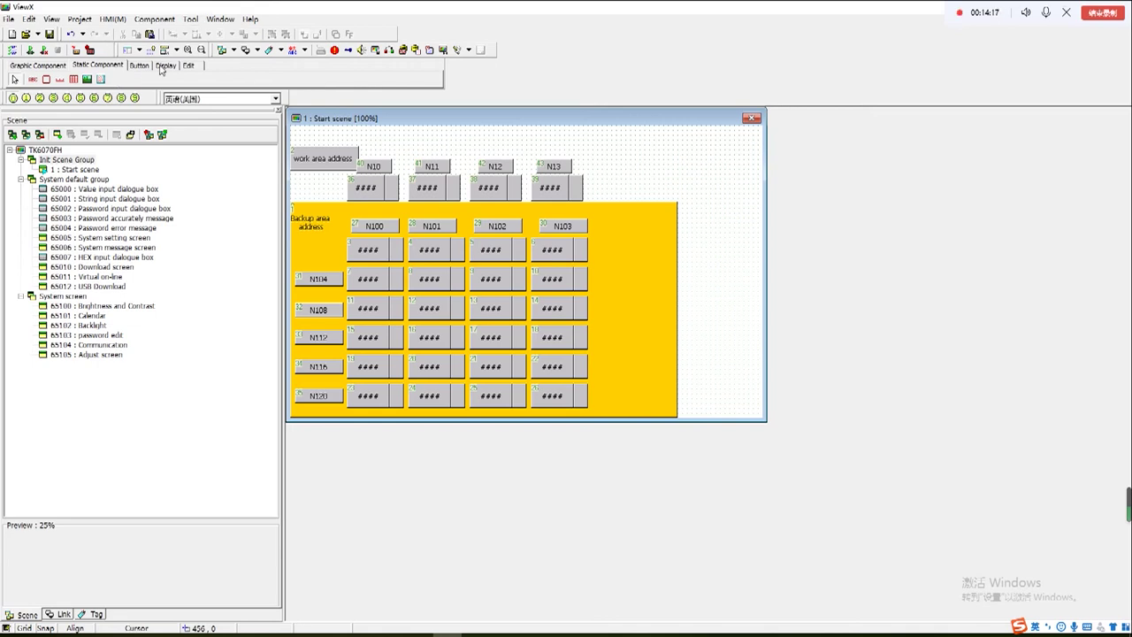
Step: Add a numeric entry beside the backup grid with read and write address N0
click(190, 66)
click(47, 79)
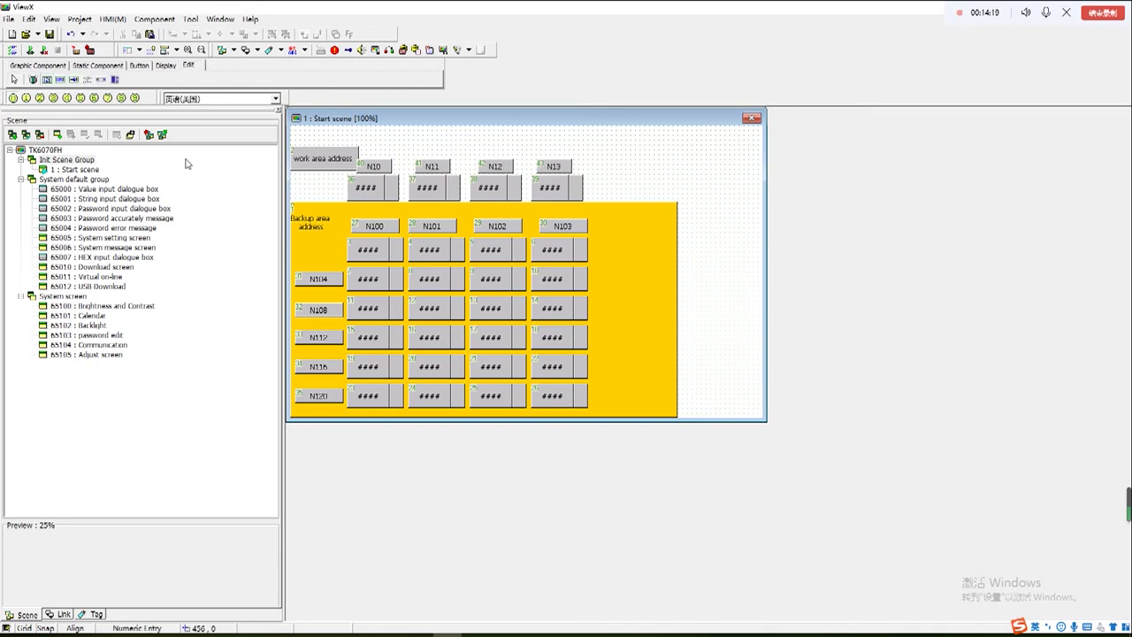
mouse_move(619, 232)
mouse_down()
mouse_move(679, 268)
mouse_move(653, 254)
mouse_up()
double_click(653, 254)
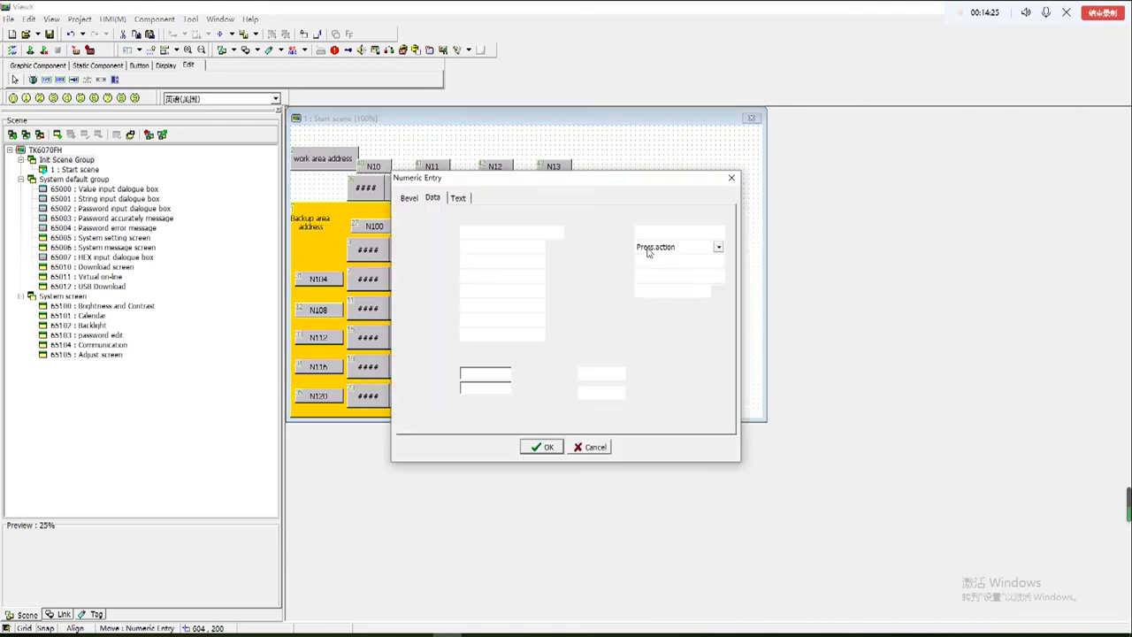
click(492, 247)
text(N0)
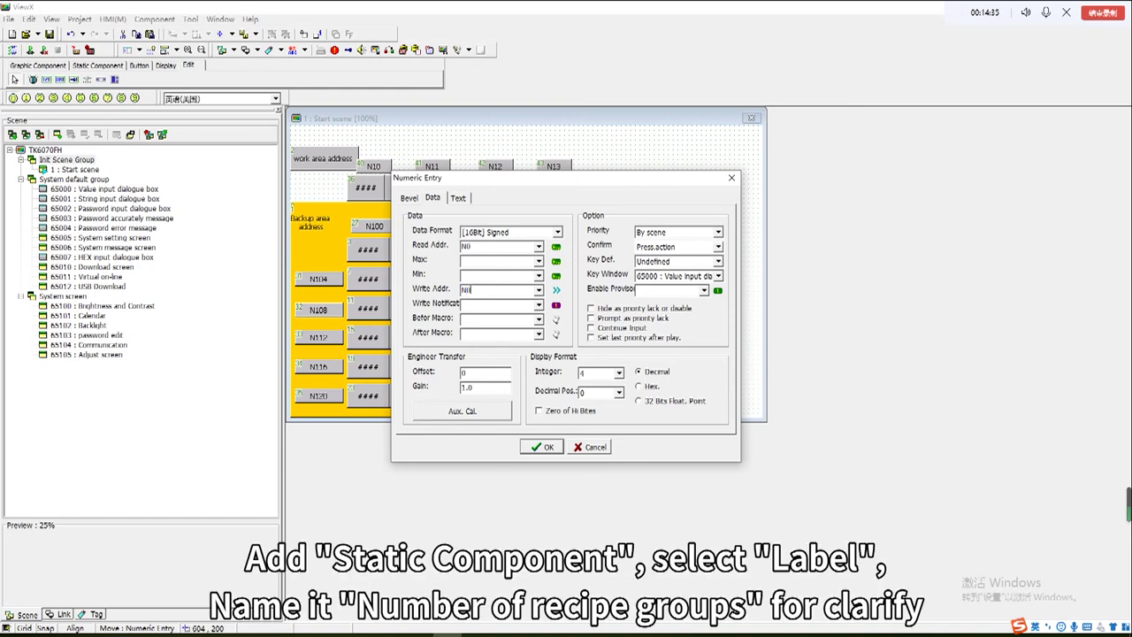
key(Return)
Step: Move the N0 numeric entry outside the yellow backup area, narrow the yellow background, and widen the entry
drag(658, 258, 733, 256)
click(677, 302)
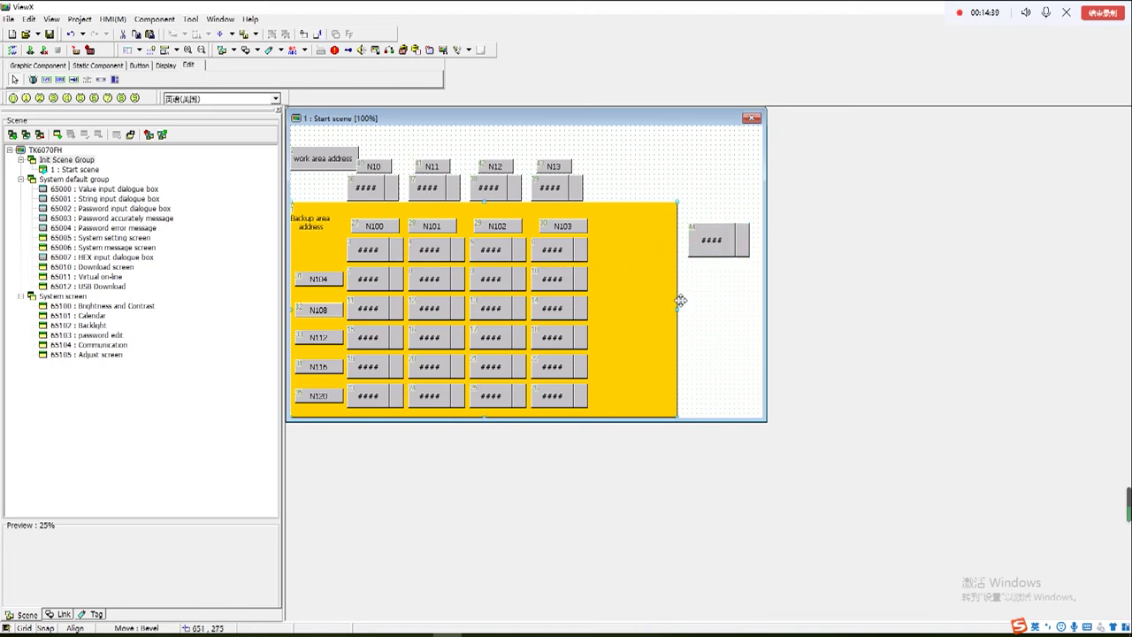
drag(677, 310, 626, 315)
mouse_move(718, 258)
mouse_down()
mouse_move(677, 257)
mouse_move(752, 255)
mouse_move(703, 259)
mouse_up()
click(677, 257)
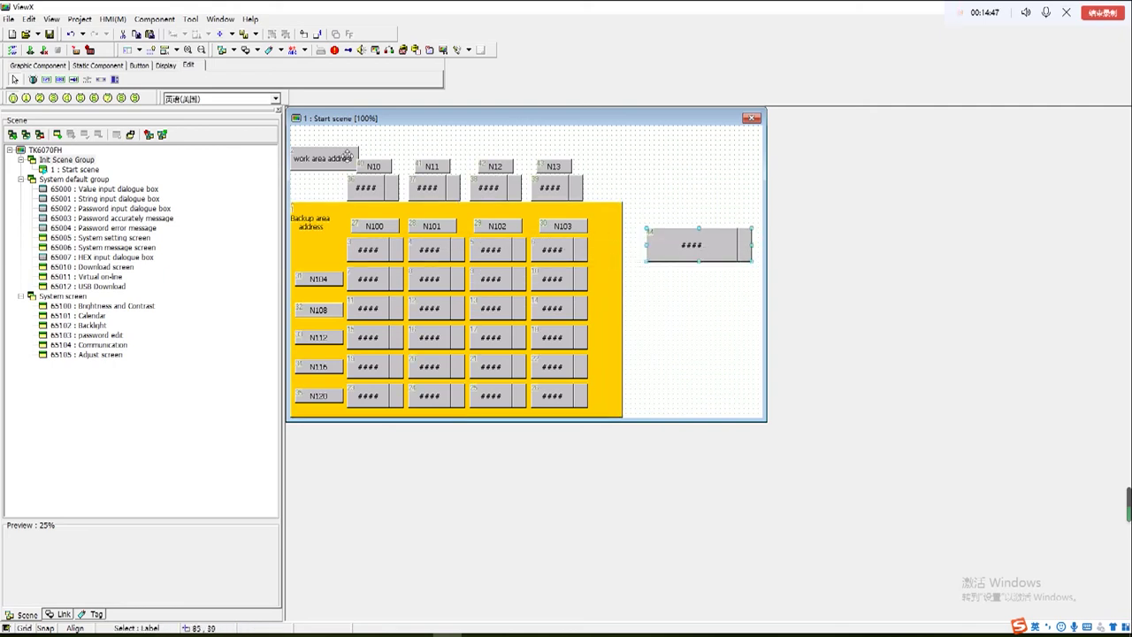
Step: Add a label with the text "Number of recipe groups" above the N0 numeric entry and widen it to fit one line
click(97, 66)
click(33, 79)
drag(654, 194, 700, 222)
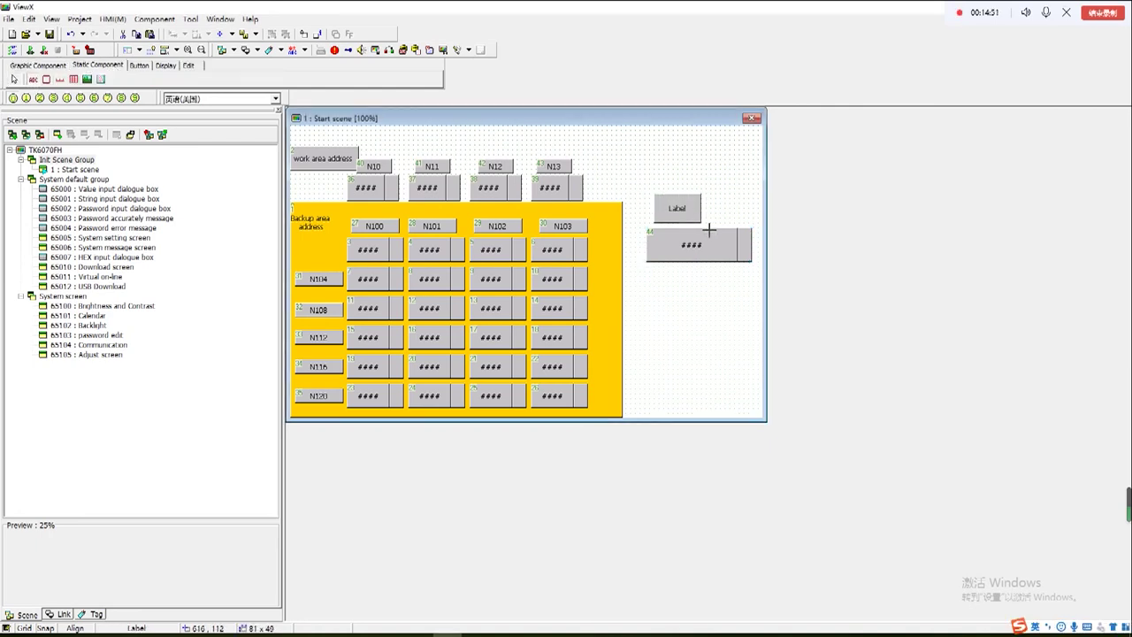
double_click(679, 214)
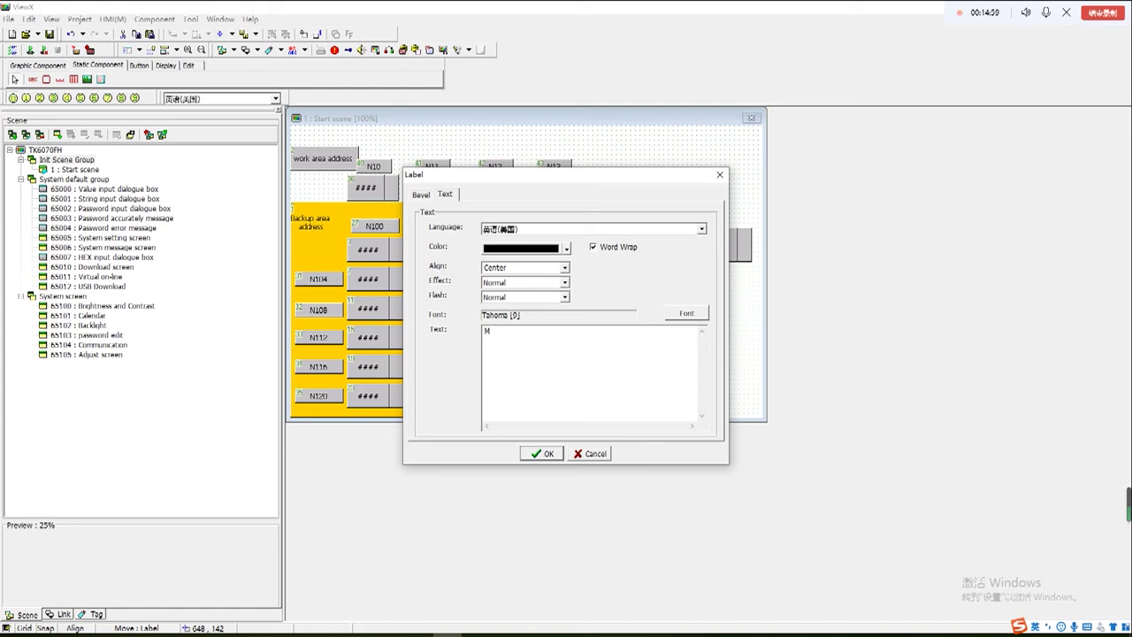
text(N)
text(umber of recipe groups)
click(539, 455)
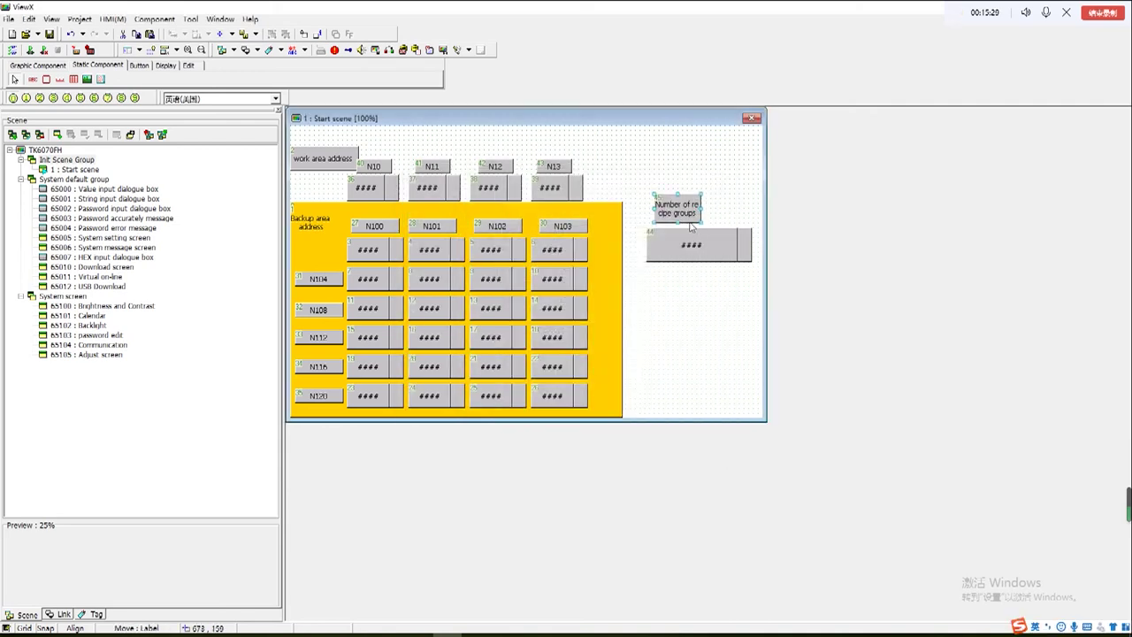
drag(710, 210, 745, 210)
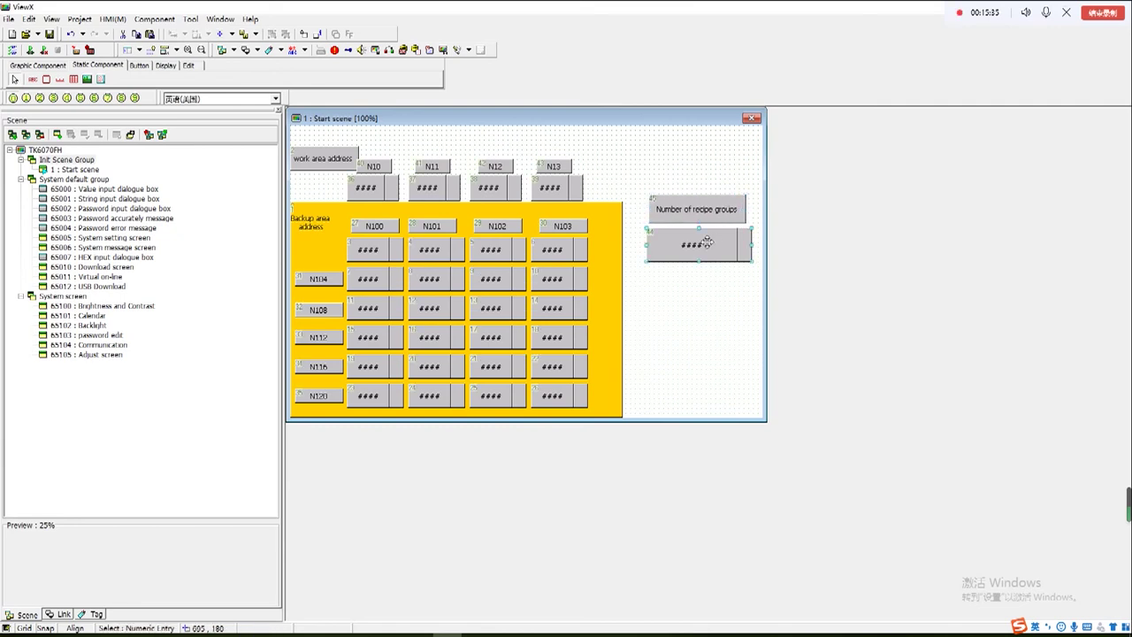
Step: Compare the recipe group entry's read and write addresses with the milk recipe's control address
double_click(705, 243)
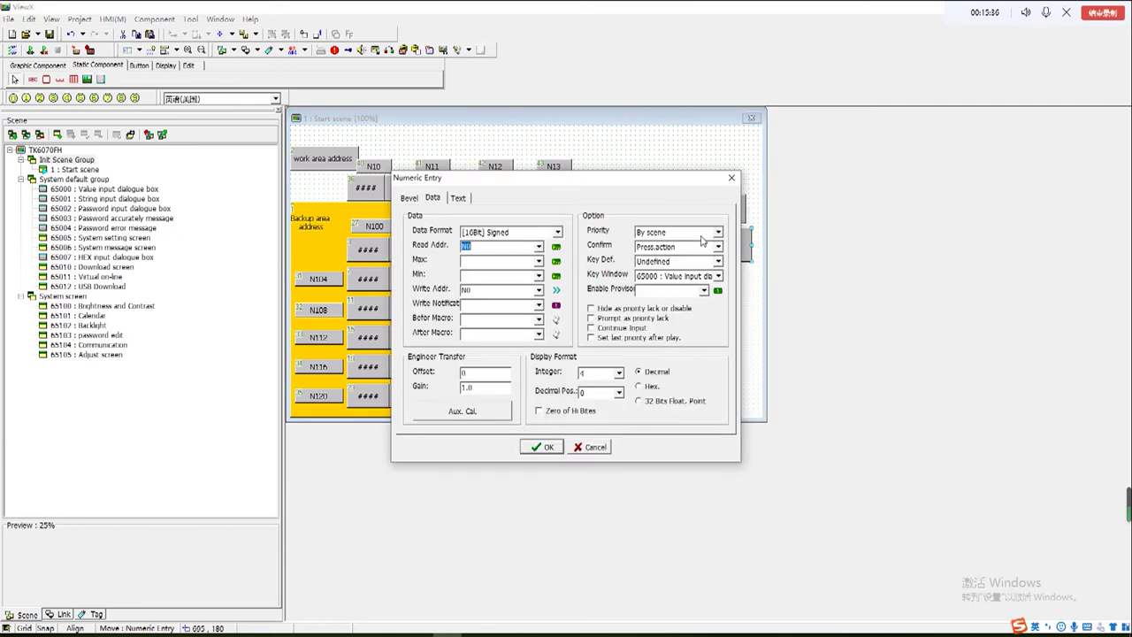
click(731, 178)
click(86, 21)
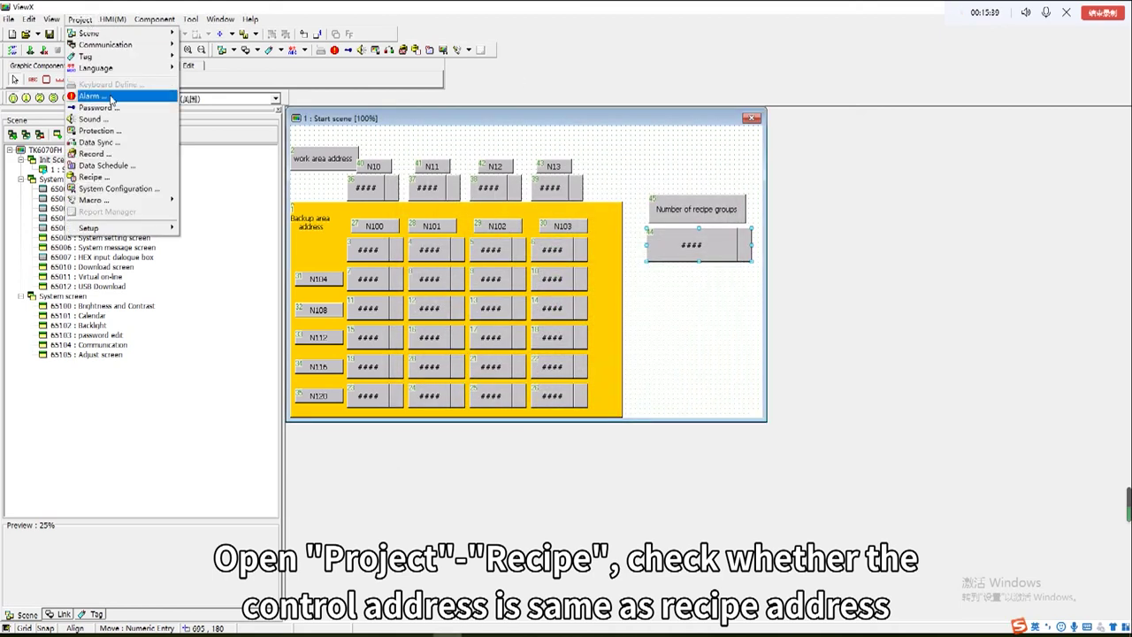
click(103, 178)
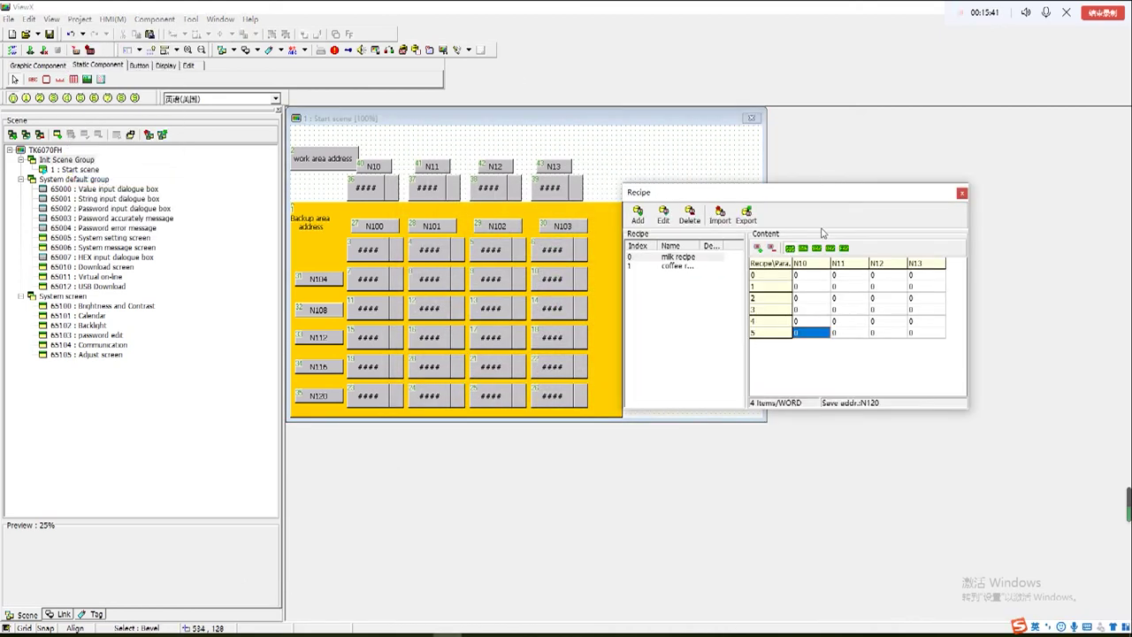
double_click(700, 258)
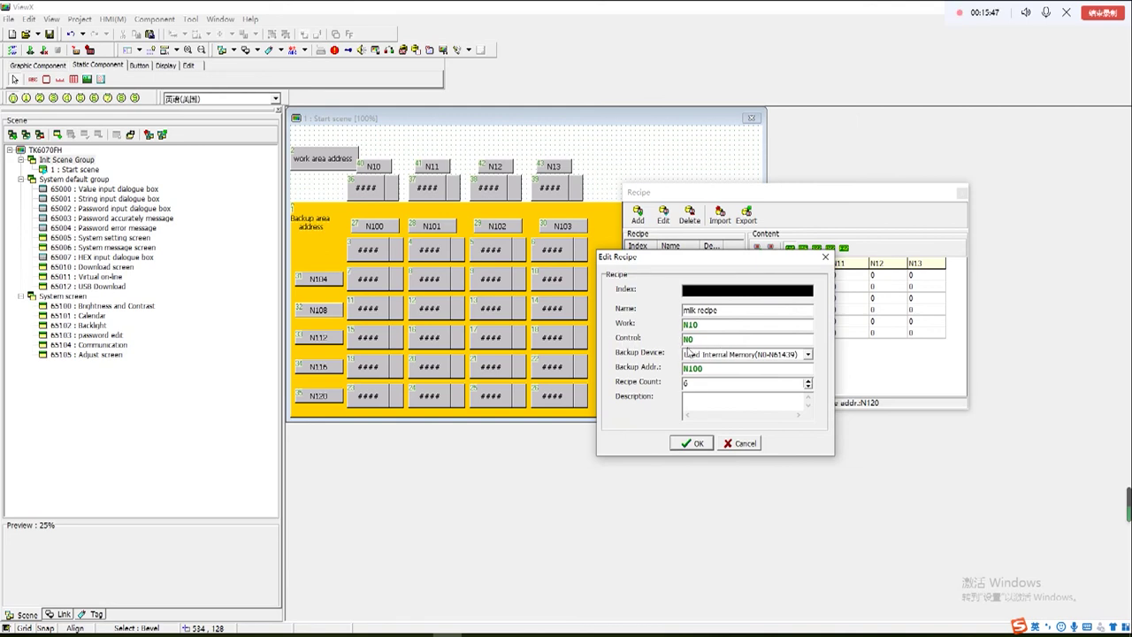
click(698, 444)
click(962, 192)
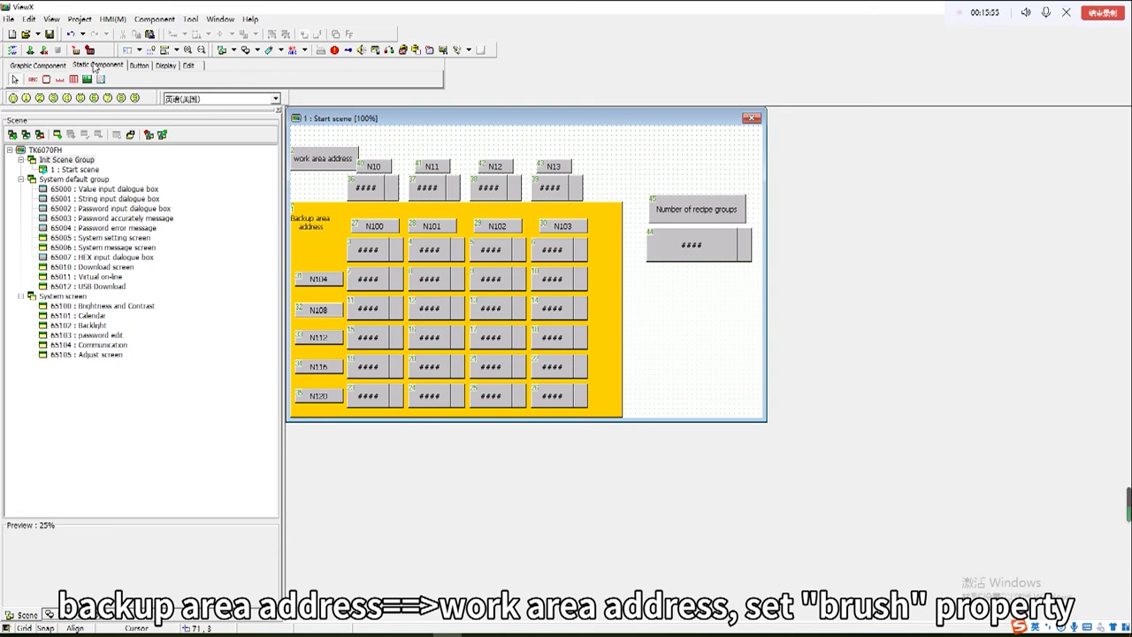
click(139, 65)
click(33, 79)
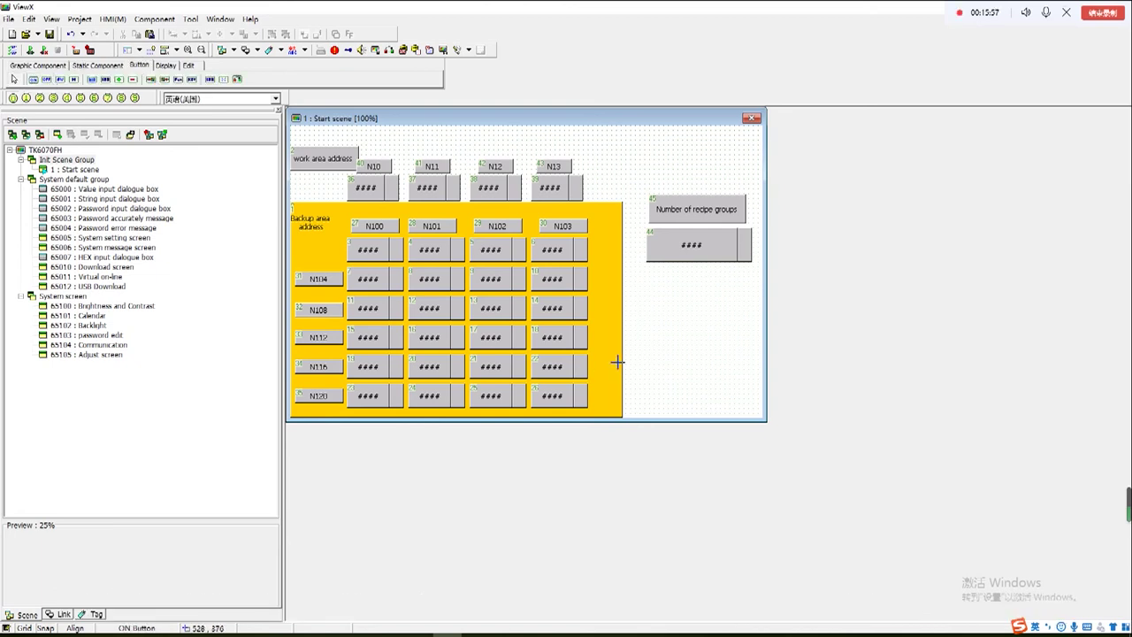
drag(656, 294, 762, 336)
double_click(712, 308)
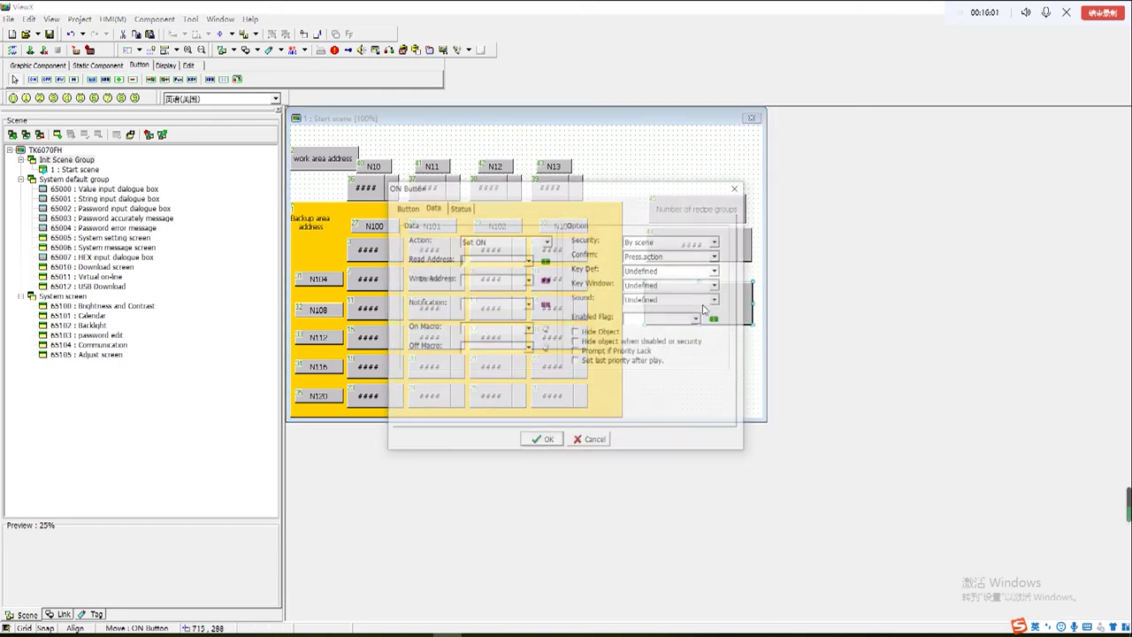
click(484, 258)
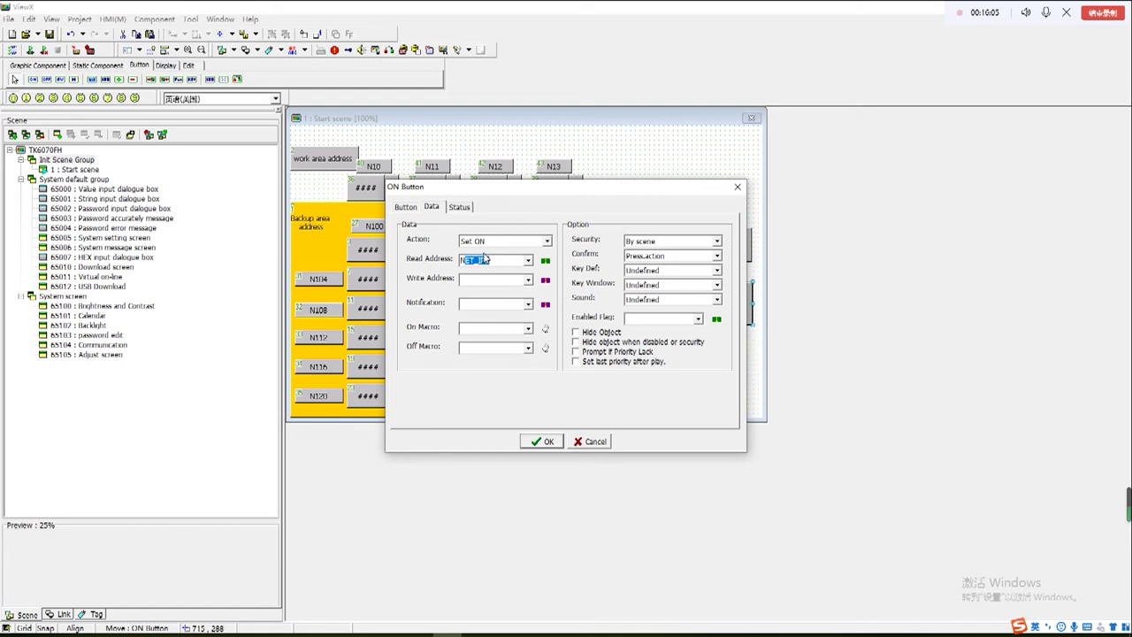
text(N.0)
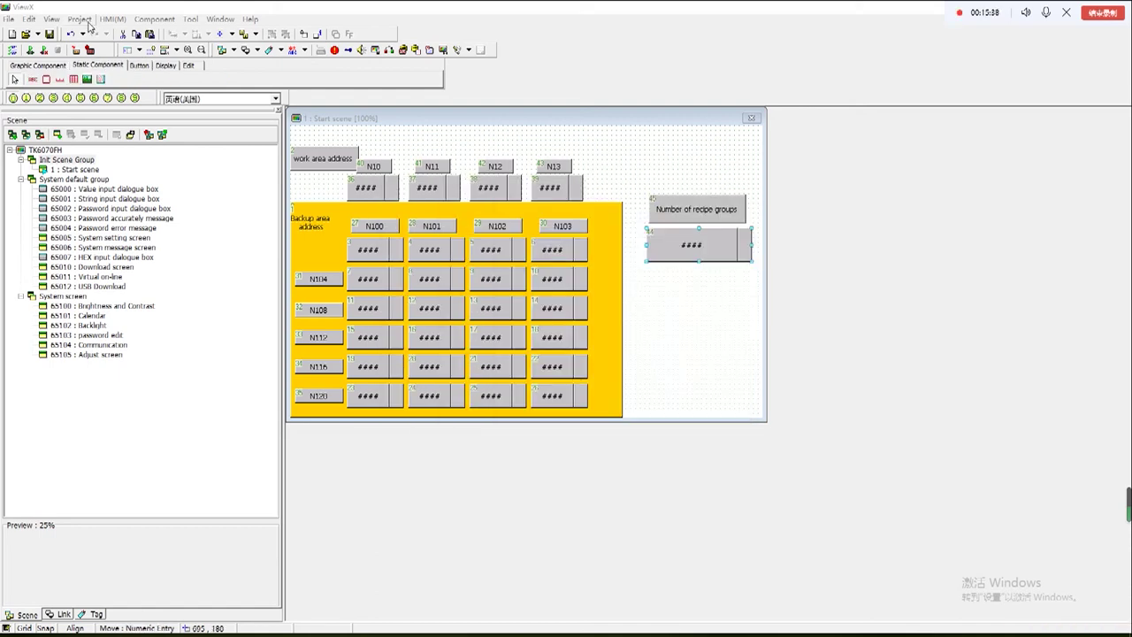
Step: Check the control address in the milk recipe's settings again
click(80, 19)
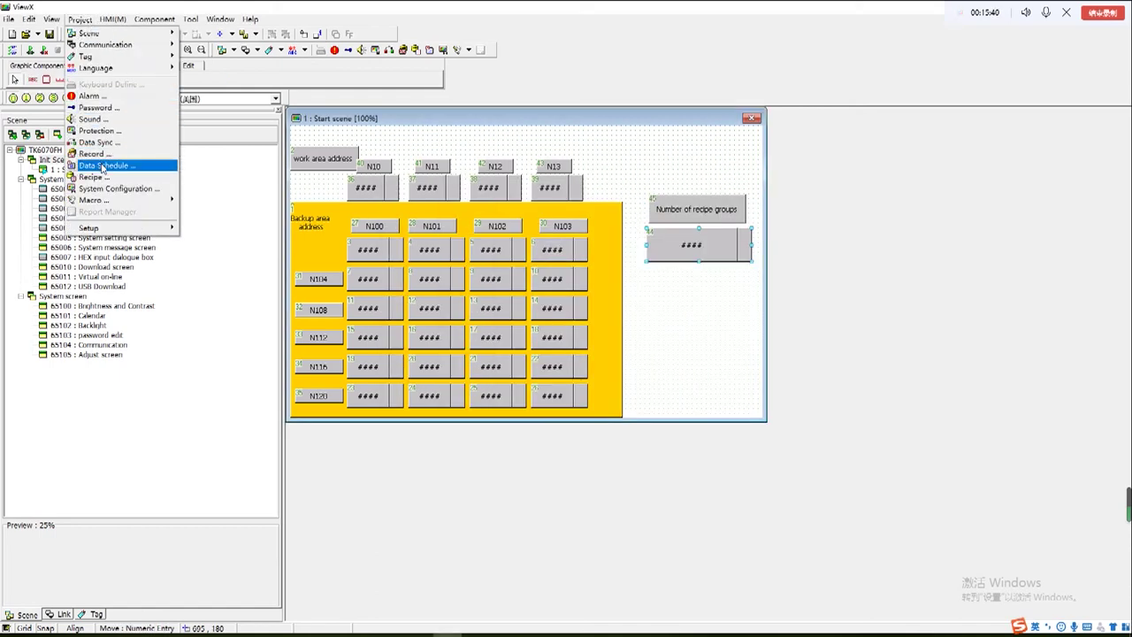
click(93, 177)
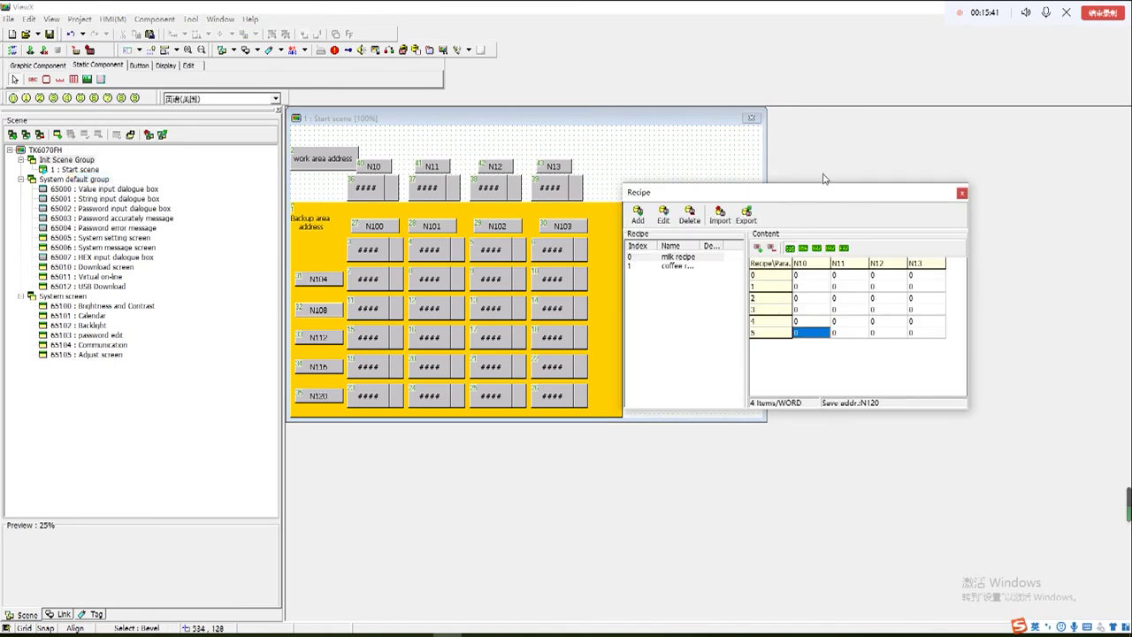
double_click(696, 261)
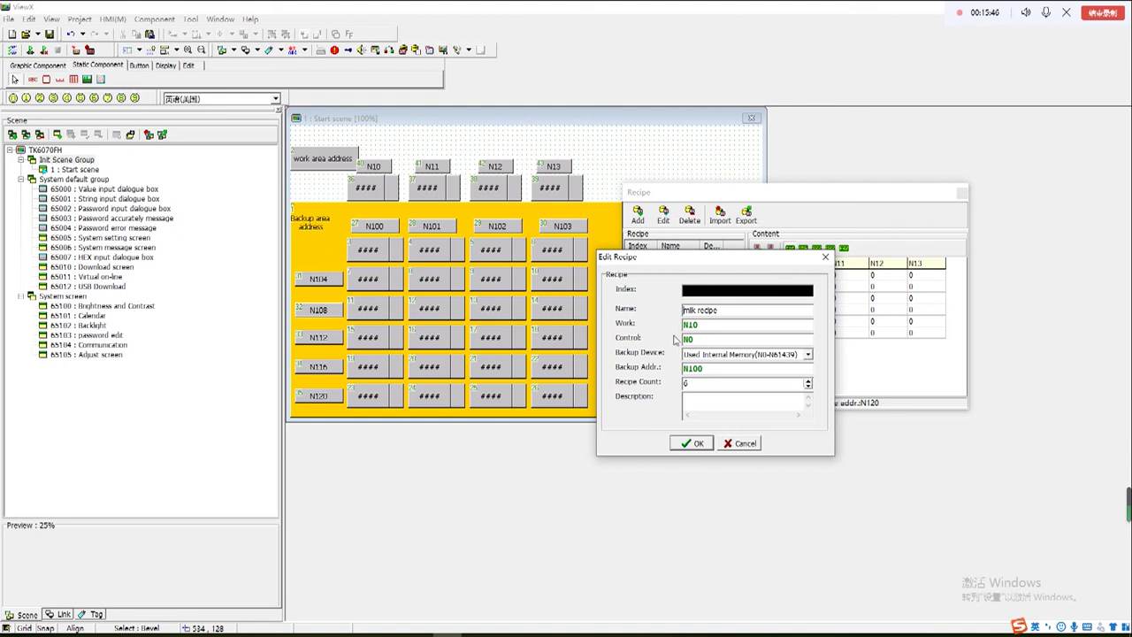
click(697, 443)
click(962, 193)
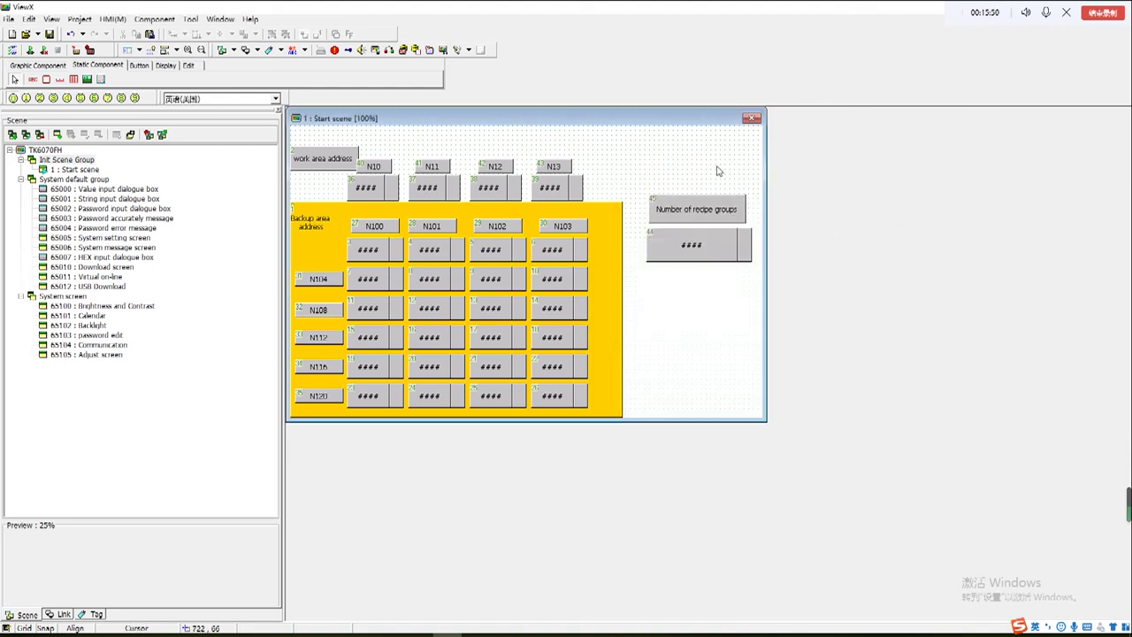
Step: Add an ON button below the N0 numeric entry and set its read and write addresses to N3.0
click(139, 65)
click(34, 79)
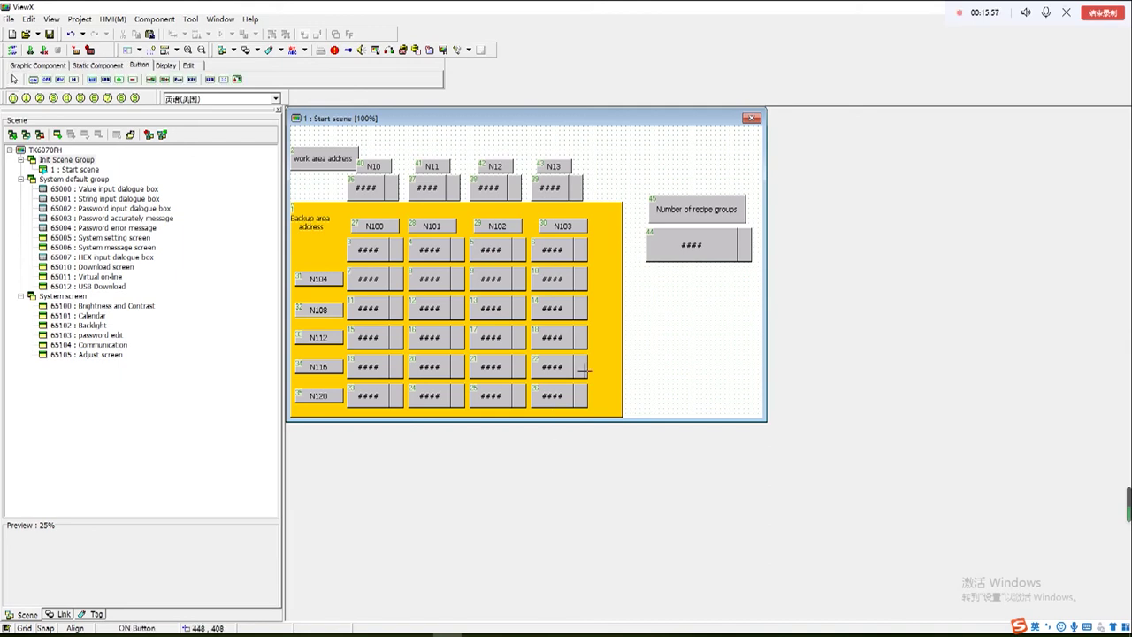
drag(646, 283, 762, 336)
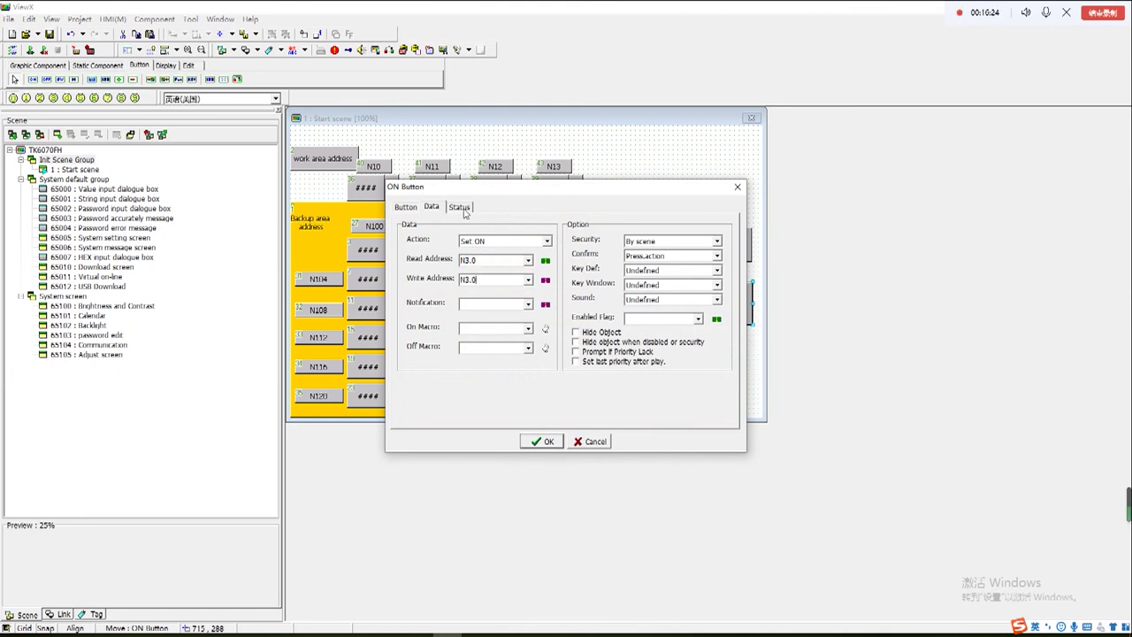
Step: Copy the button's state 0 text "backup area address-->work area address" into state 1
drag(682, 405, 545, 412)
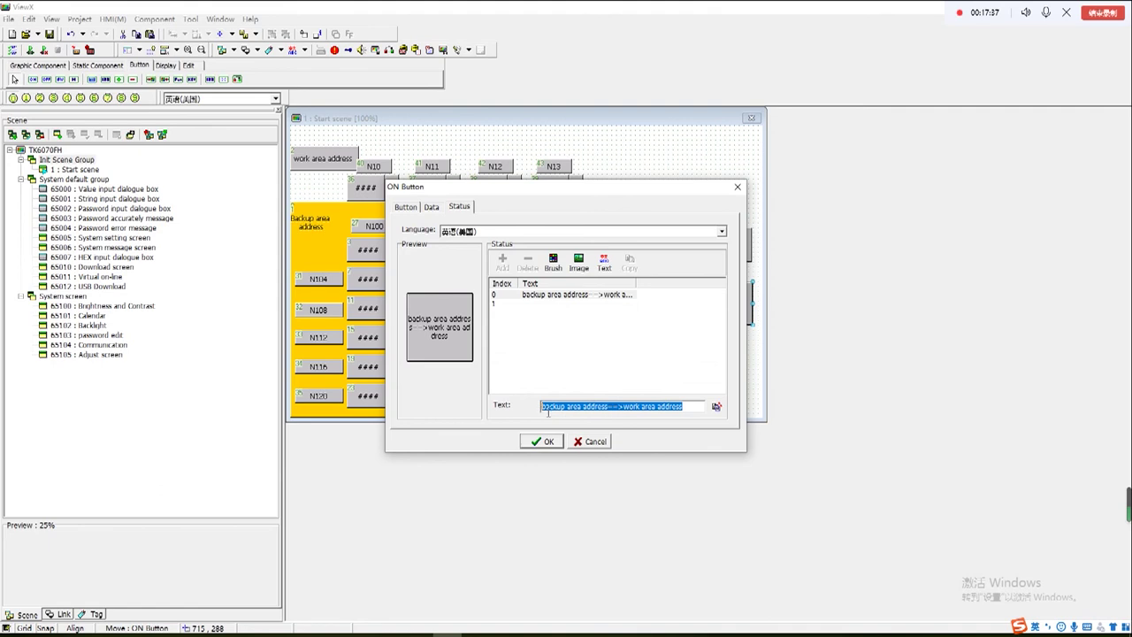
click(534, 304)
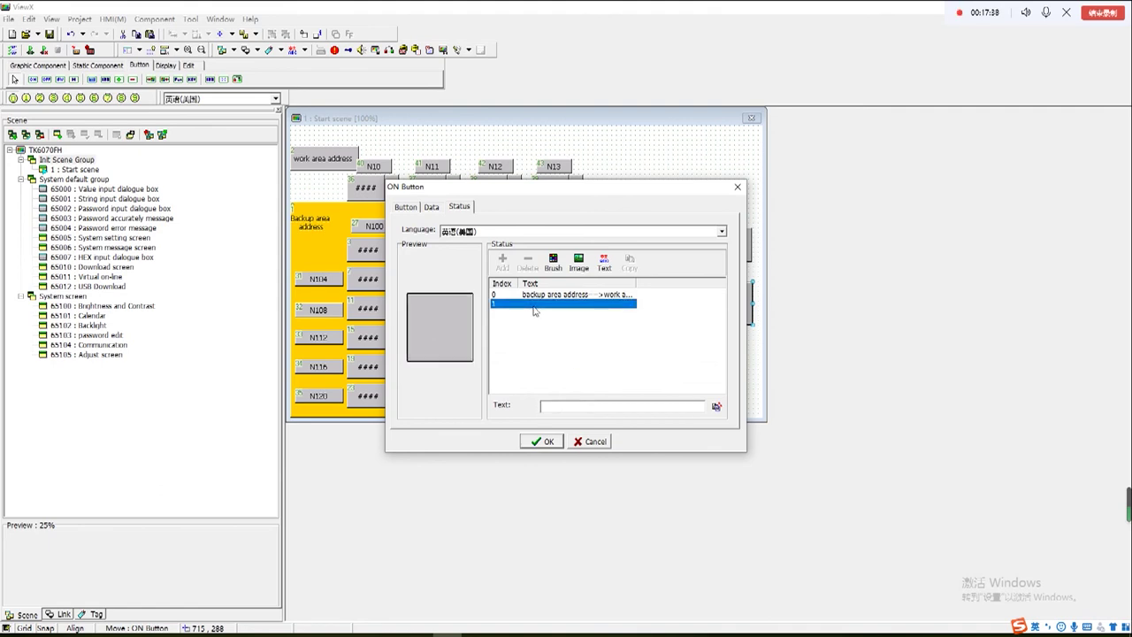
click(563, 410)
text(backup area address-->work area address)
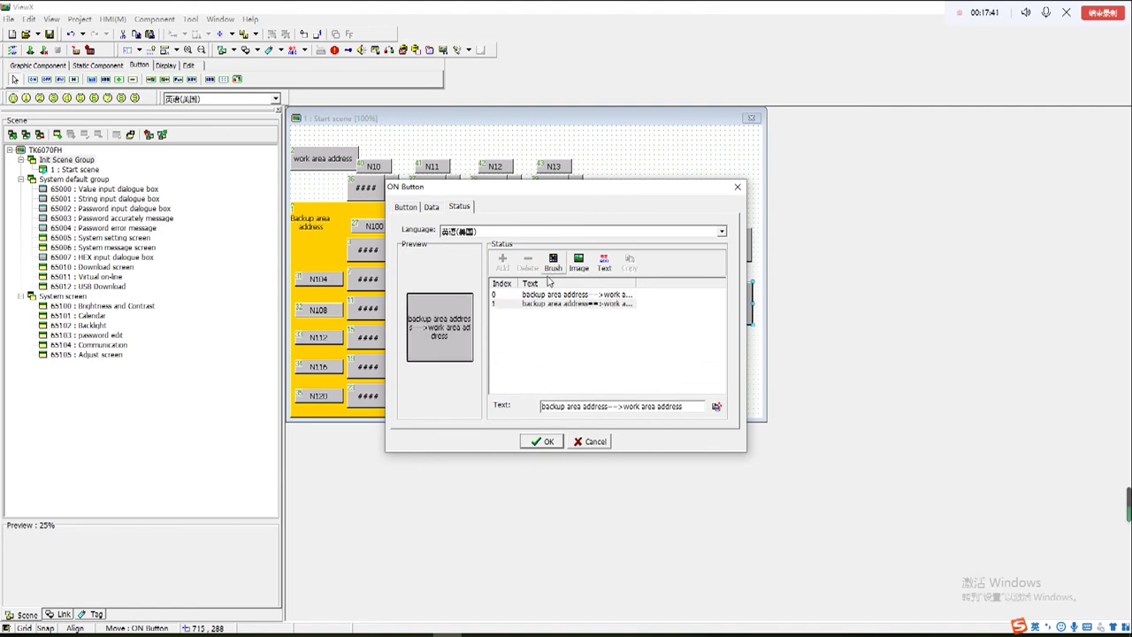
Step: Give state 1 of the backup-to-work button a solid bright green brush and move the button closer to the numeric entry
double_click(559, 302)
click(661, 253)
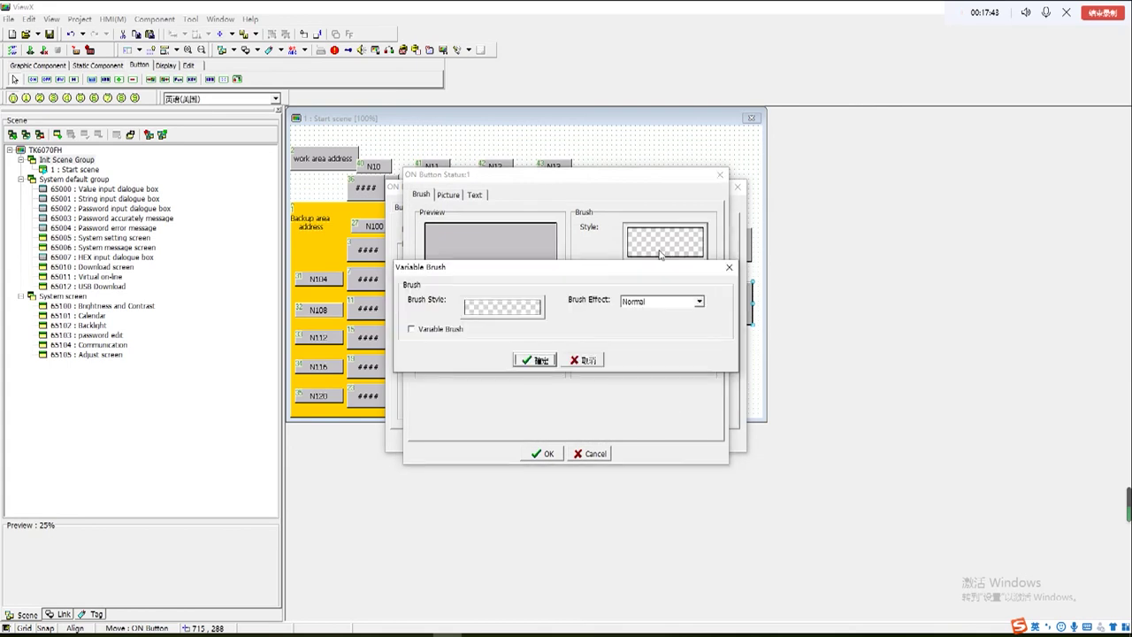
click(502, 307)
click(461, 265)
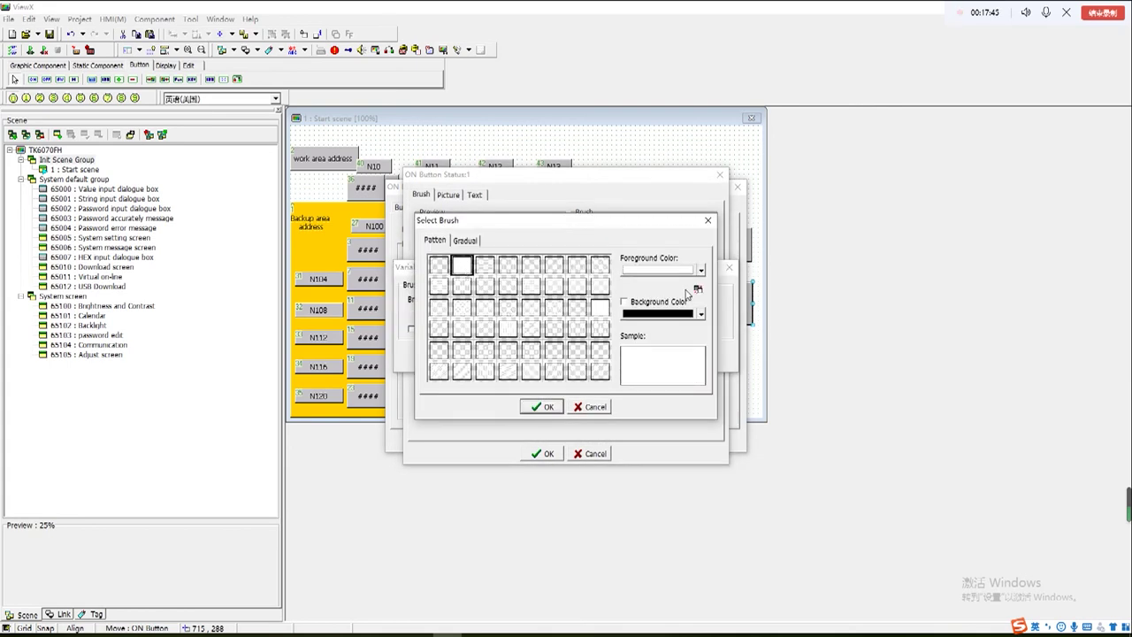
click(701, 270)
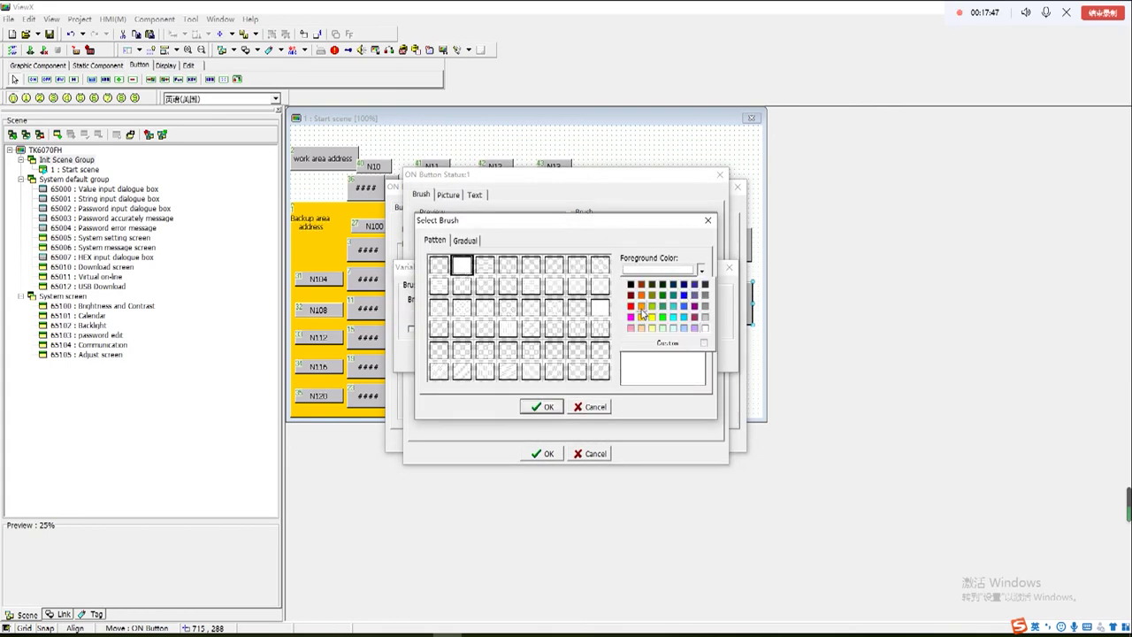
click(662, 316)
click(541, 407)
click(536, 360)
click(542, 452)
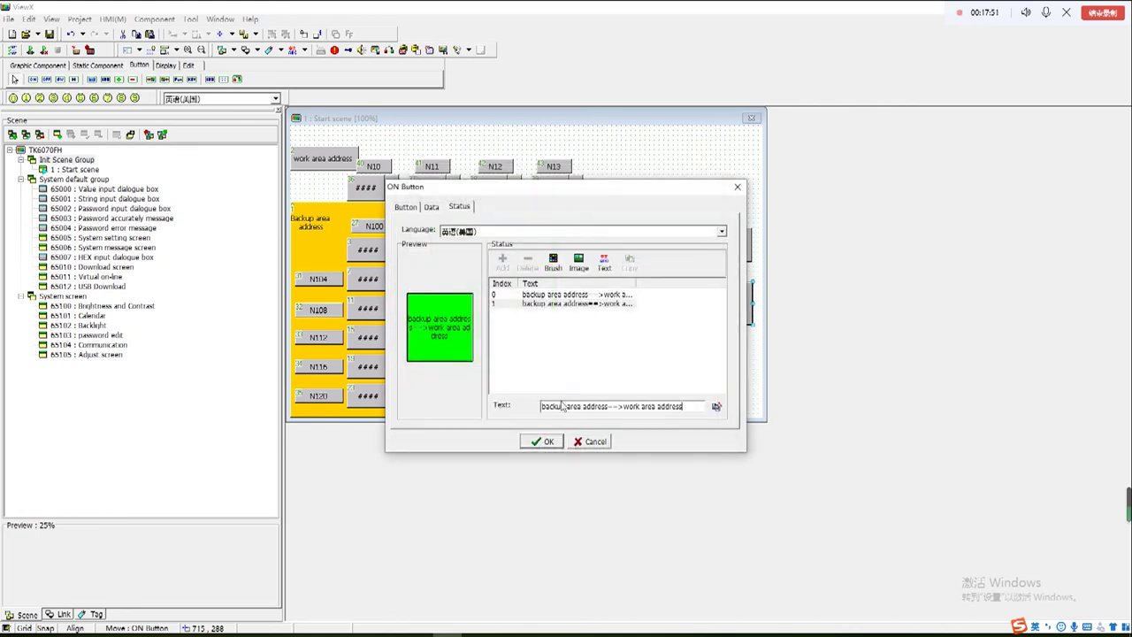
click(544, 442)
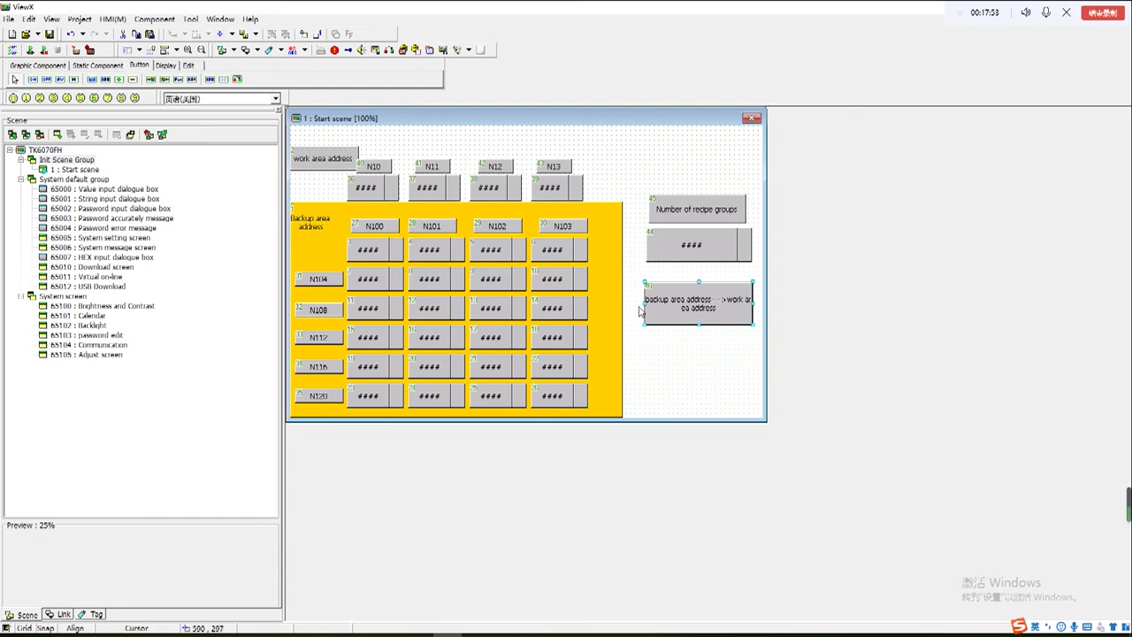
drag(648, 305, 689, 294)
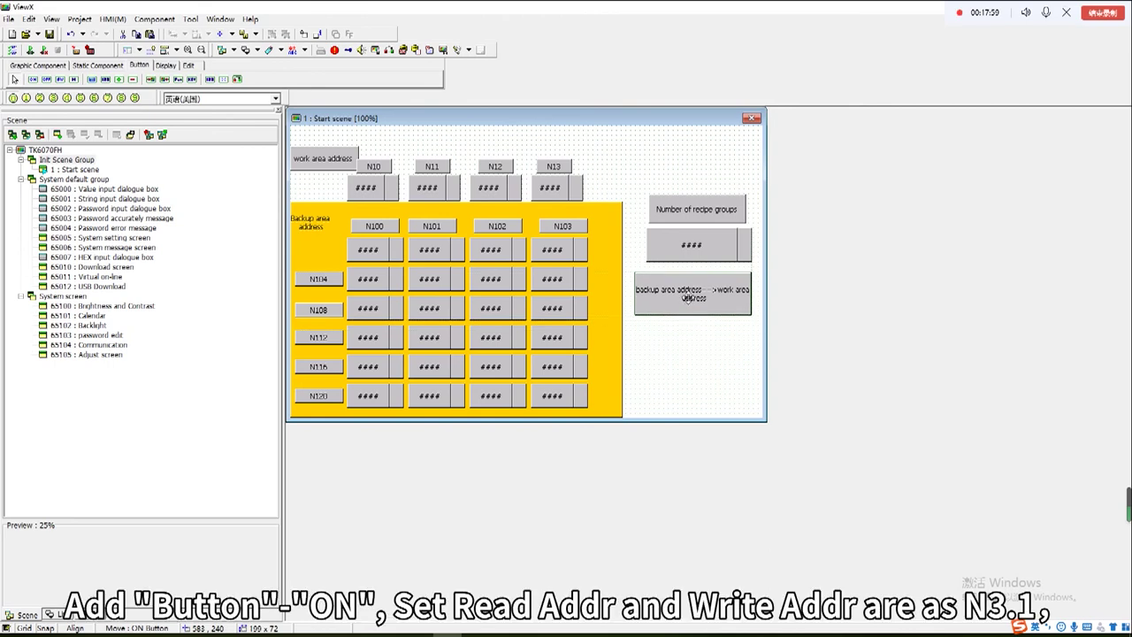
Step: Add a second ON button below the backup-to-work button and set its read and write addresses to N3.1
click(33, 79)
drag(640, 336, 758, 360)
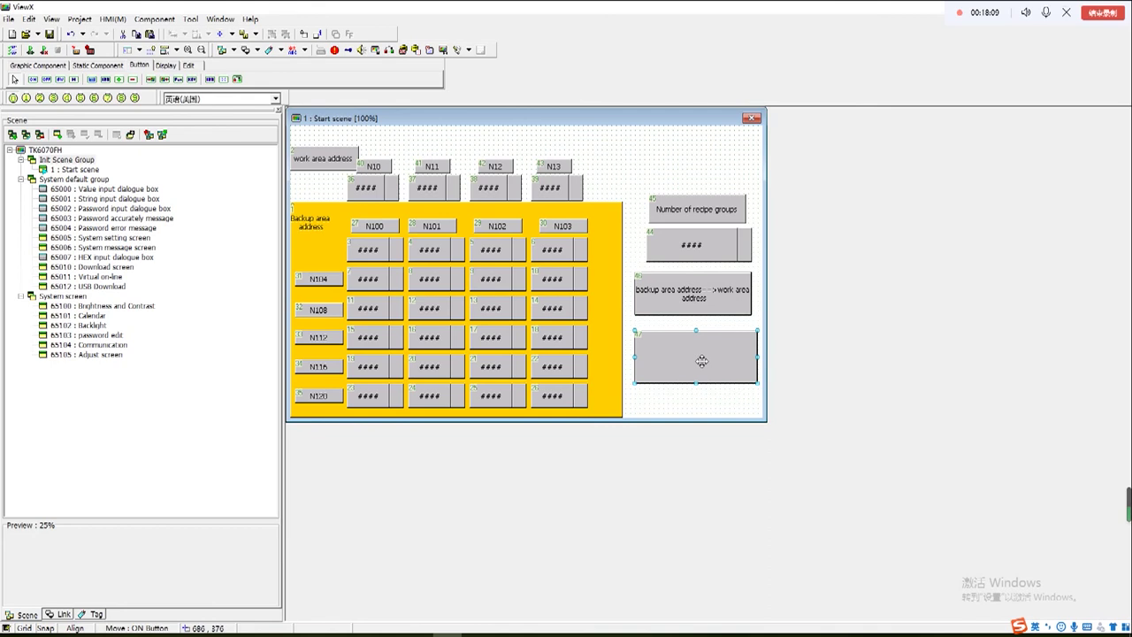
double_click(700, 361)
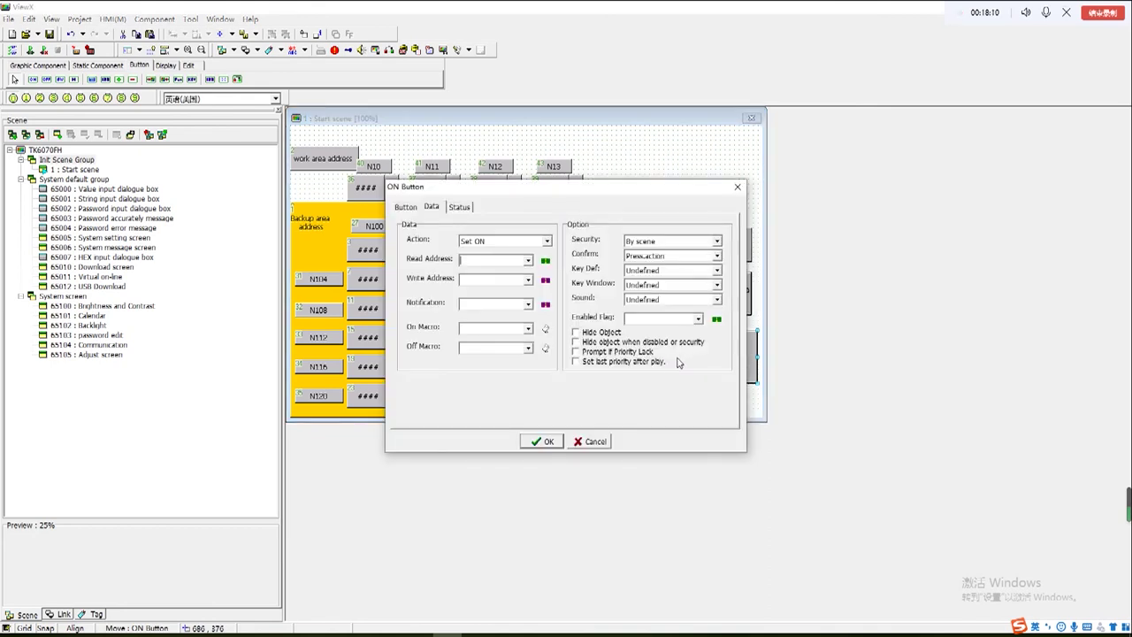
click(482, 261)
text(N30)
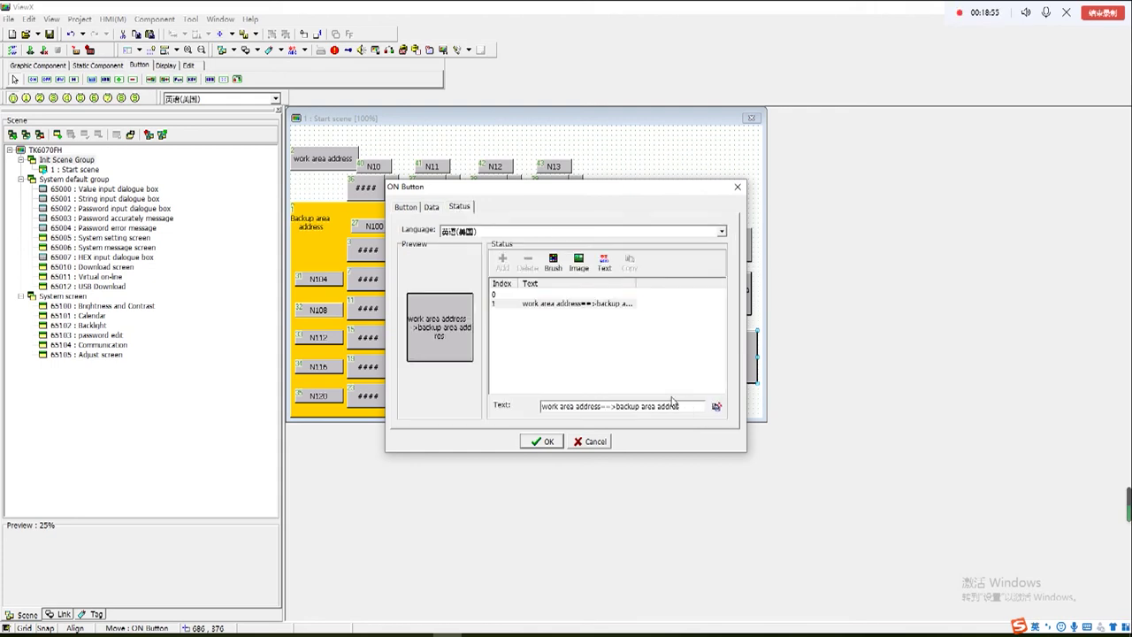
Step: Copy the second button's state 1 text "work area address-->backup area address" into state 0
drag(684, 406, 548, 412)
key(ctrl+c)
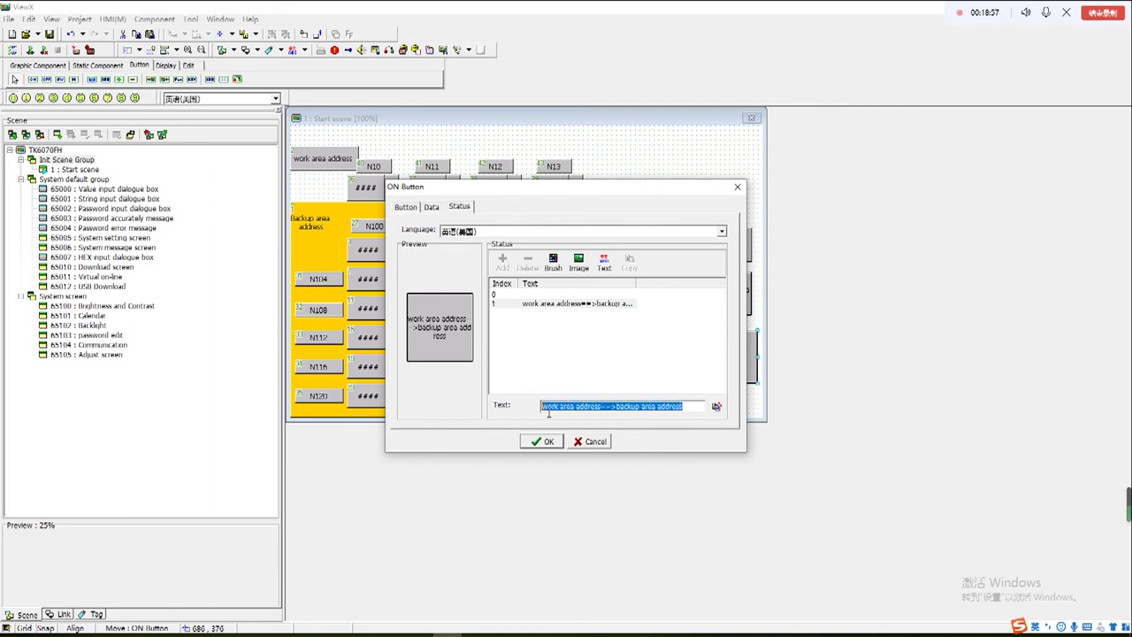
click(519, 297)
click(557, 406)
key(ctrl+v)
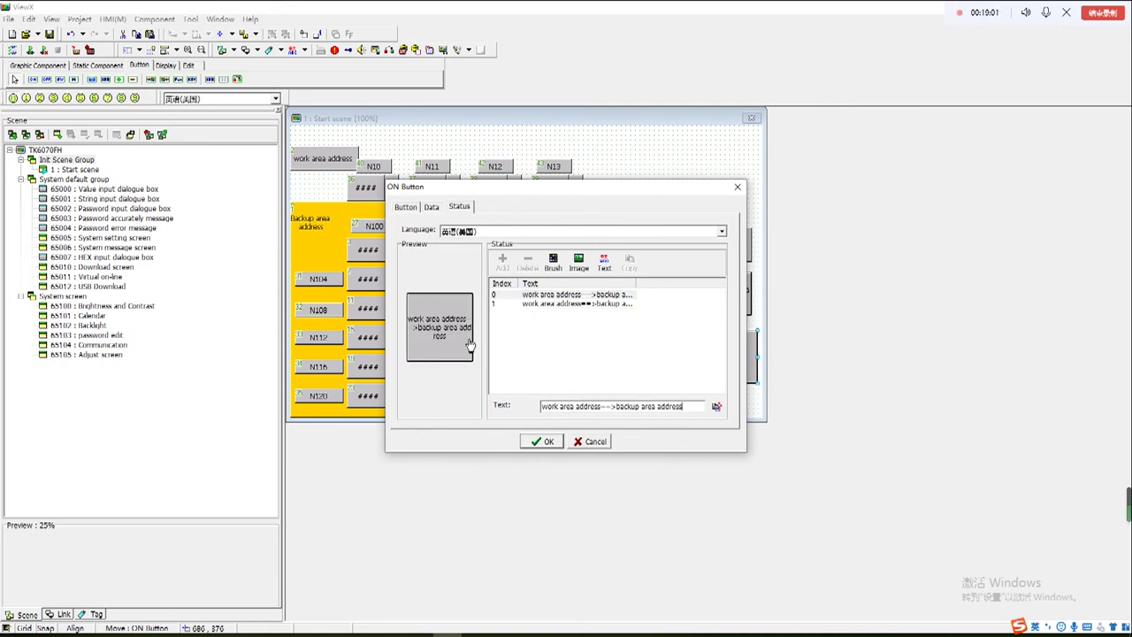
Step: Set the brush of the work-to-backup button's state 1 to solid bright green
click(541, 304)
click(554, 261)
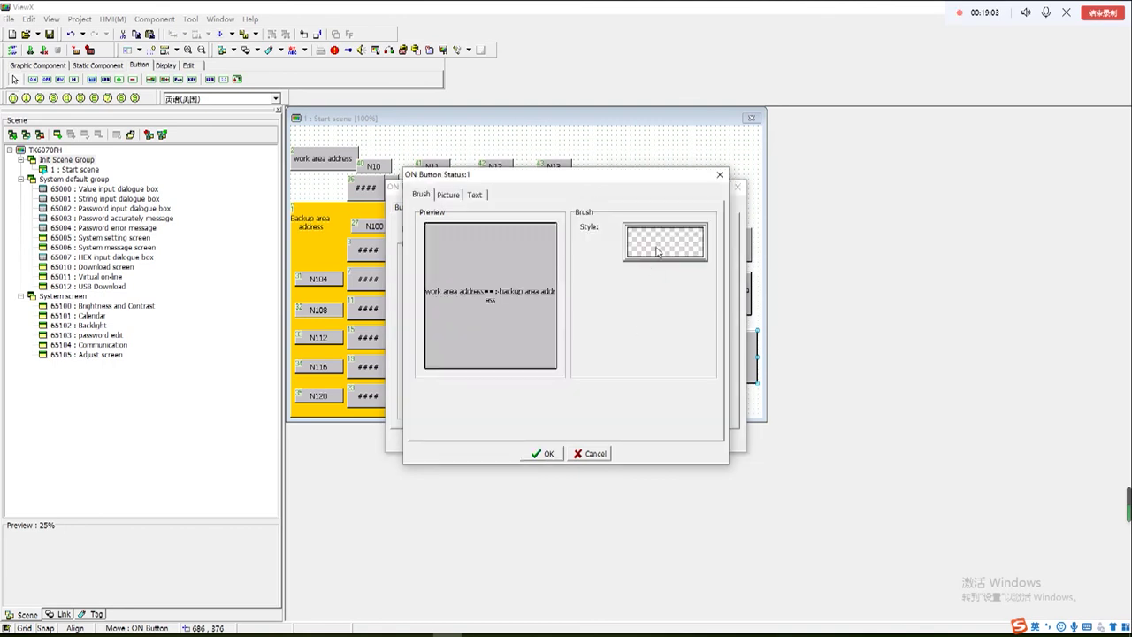
click(657, 254)
click(514, 310)
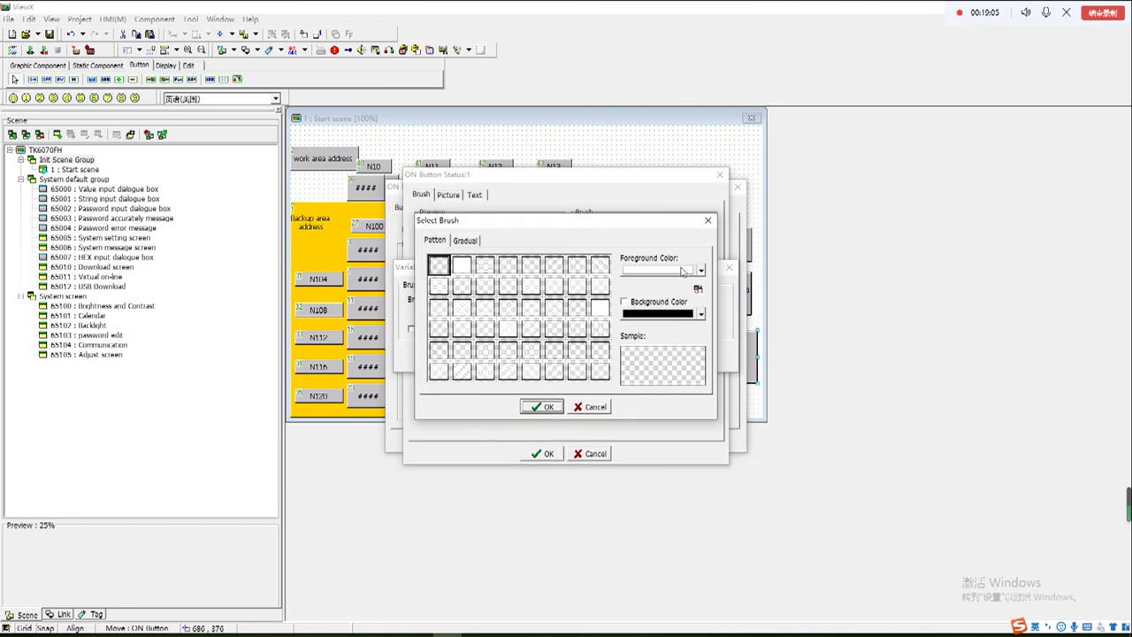
click(463, 267)
click(701, 271)
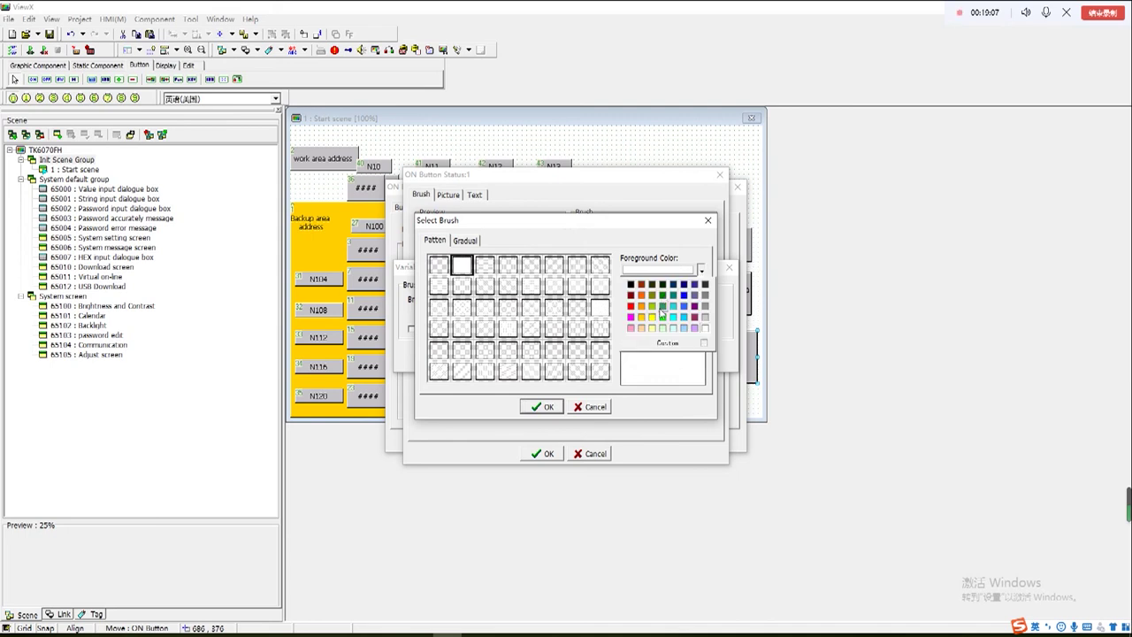
click(662, 325)
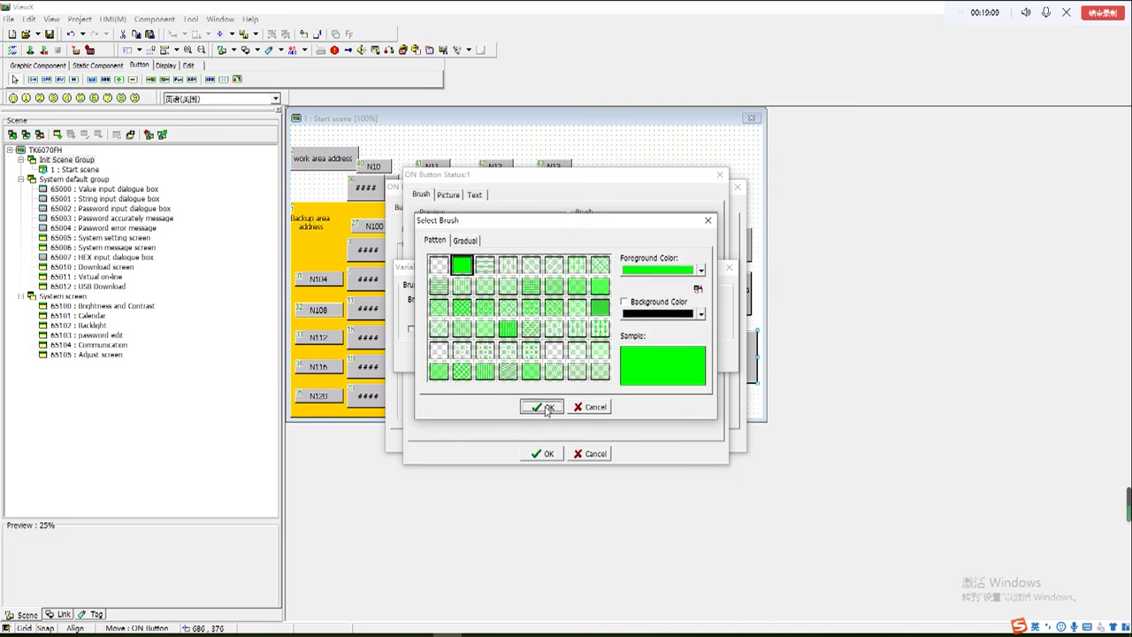
click(545, 407)
Step: Change the work-to-backup button's state 1 brush to solid red and apply the button settings
click(530, 305)
click(530, 306)
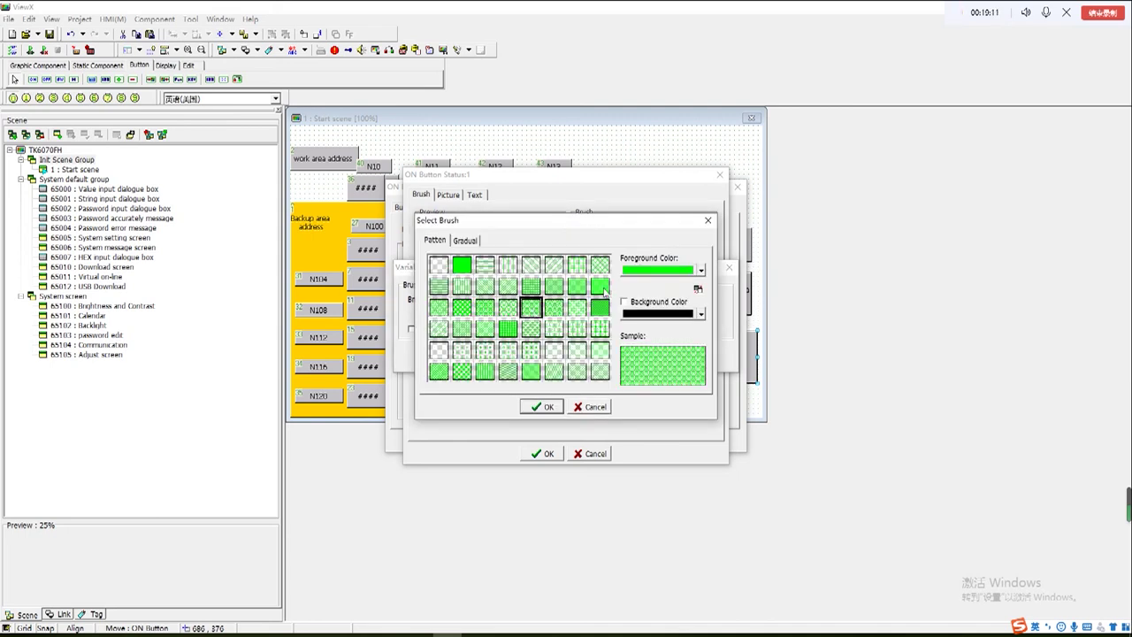
click(701, 270)
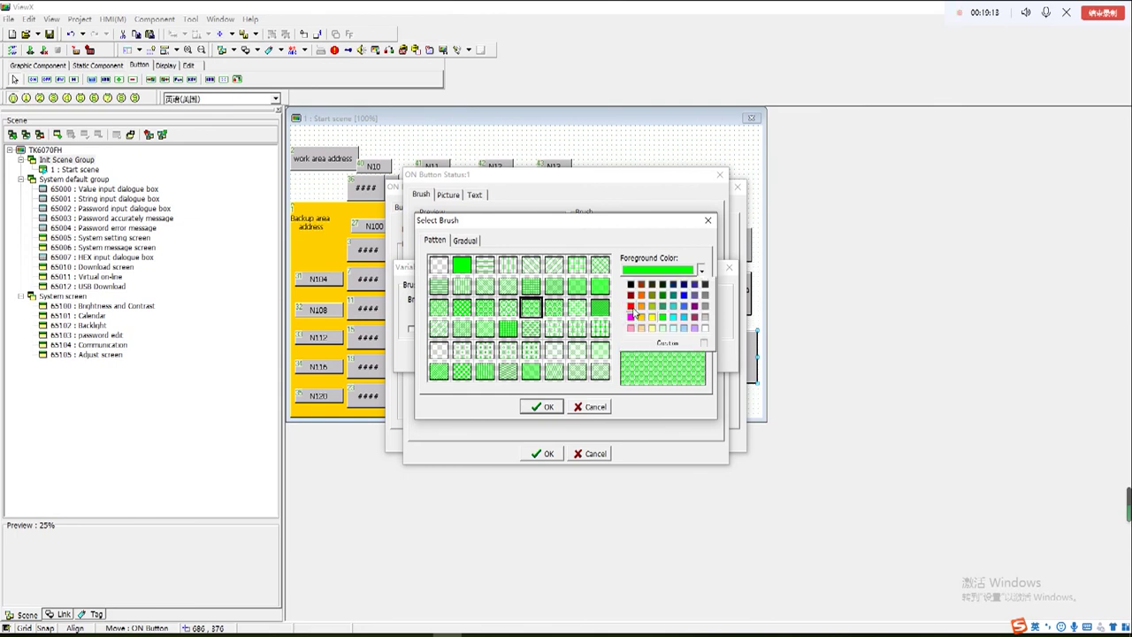
click(631, 313)
click(545, 407)
click(521, 307)
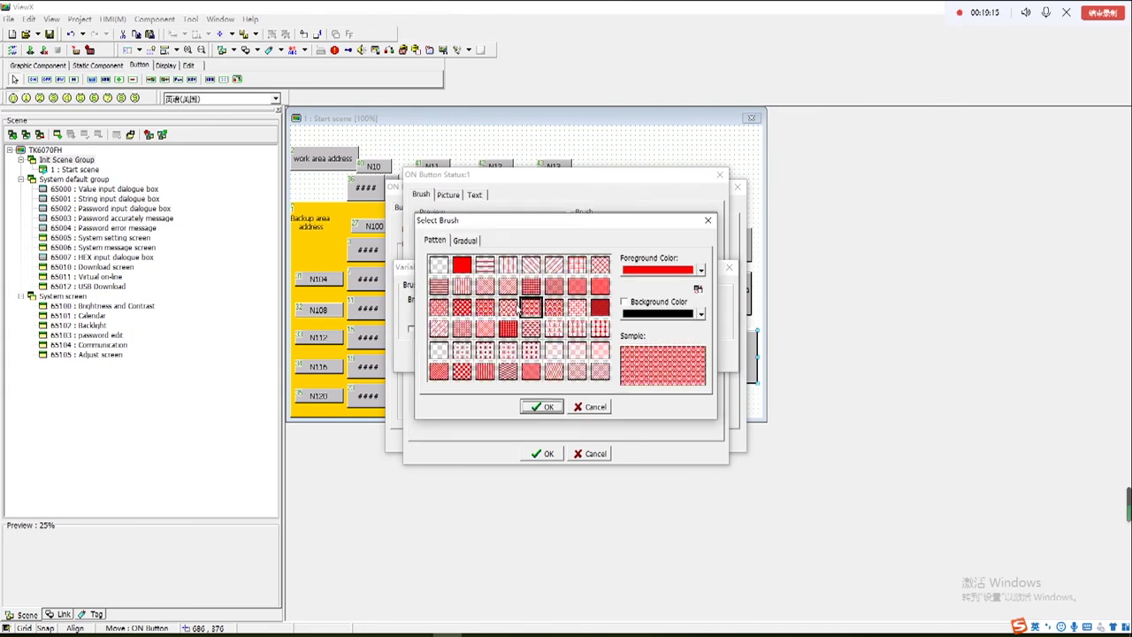
click(462, 264)
click(537, 406)
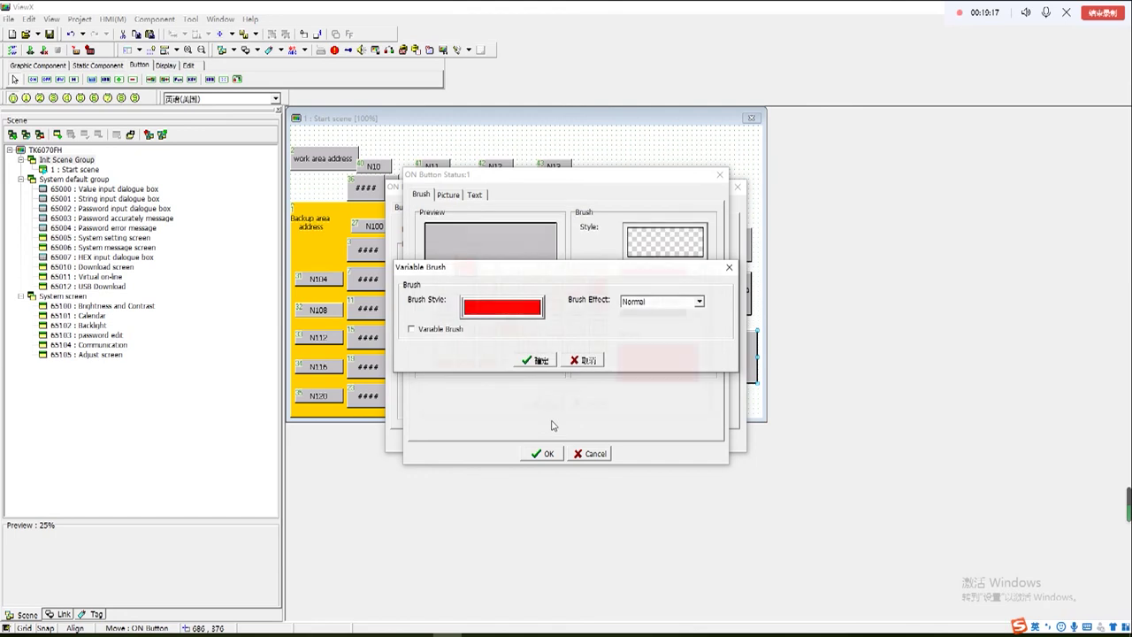
click(536, 361)
click(542, 453)
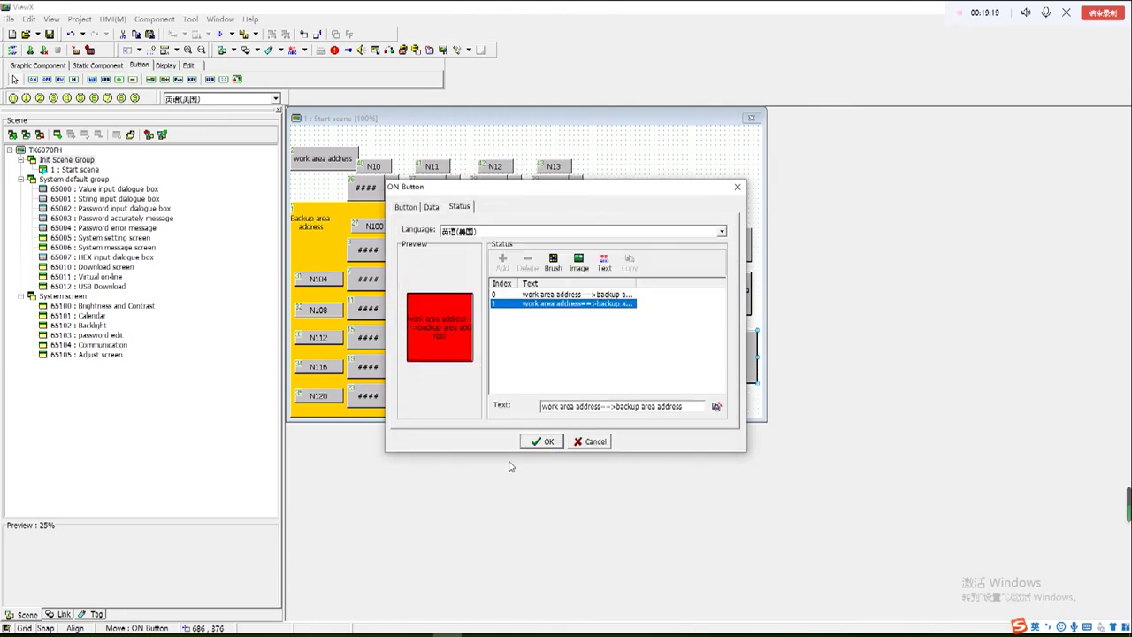
click(543, 442)
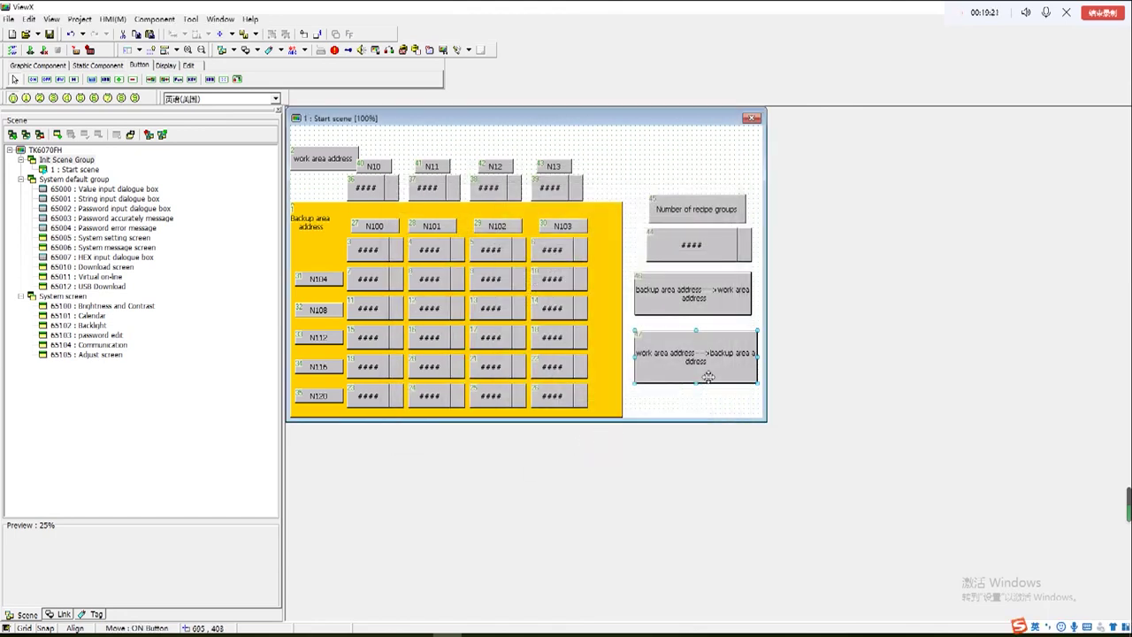
Step: Narrow the work-to-backup button slightly and align it under the backup-to-work button
drag(759, 363, 750, 358)
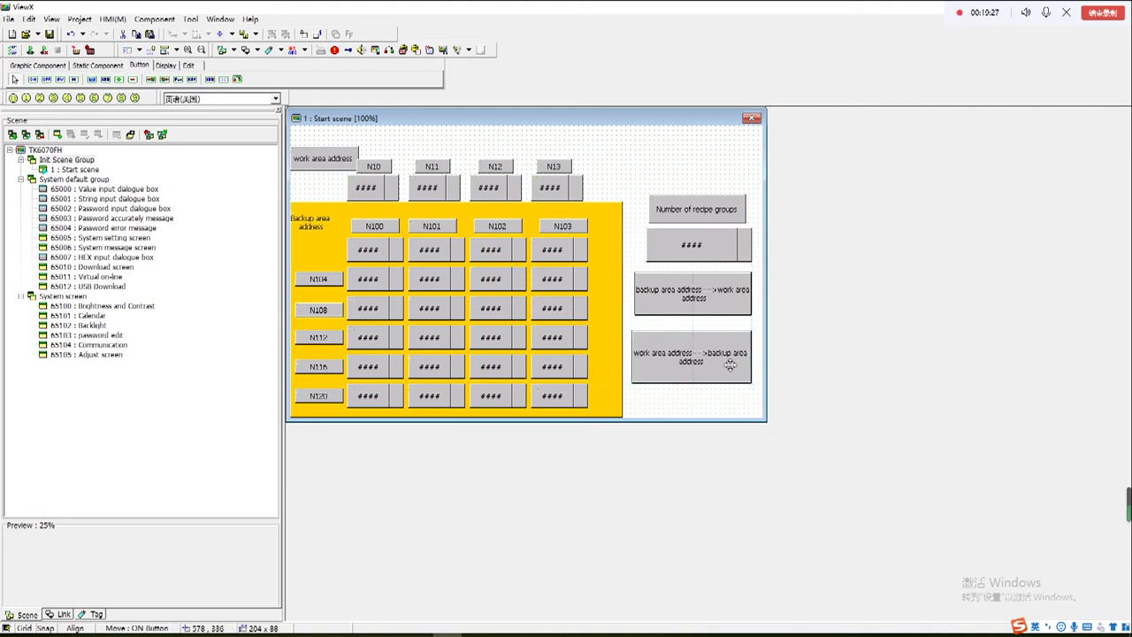
drag(695, 356, 697, 353)
click(697, 354)
Step: Compile the project
click(236, 79)
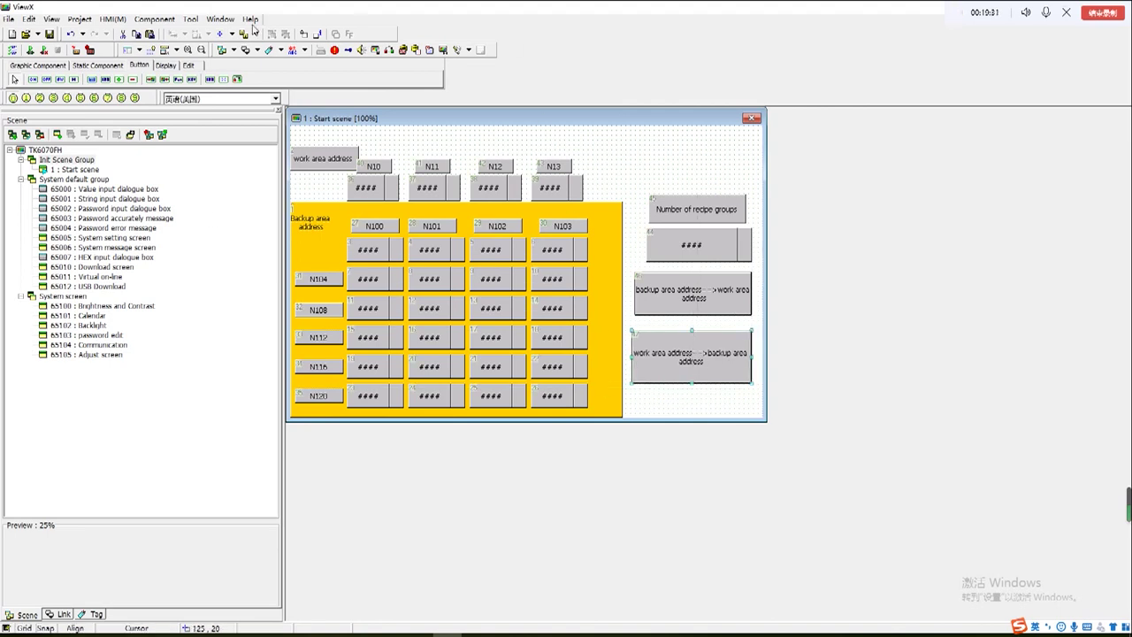
click(12, 51)
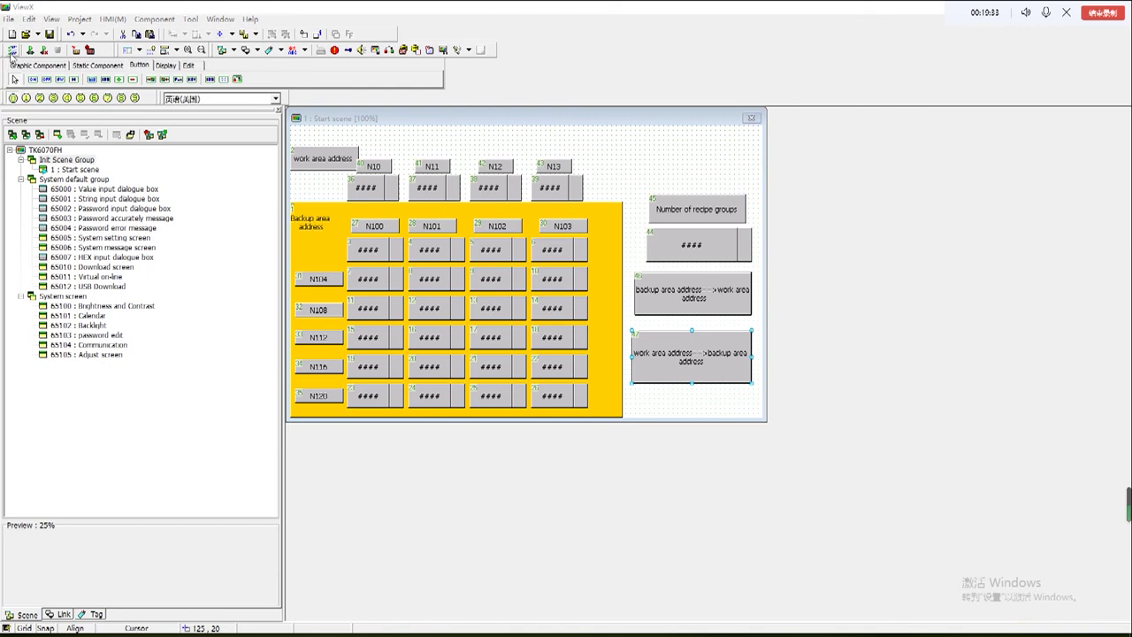